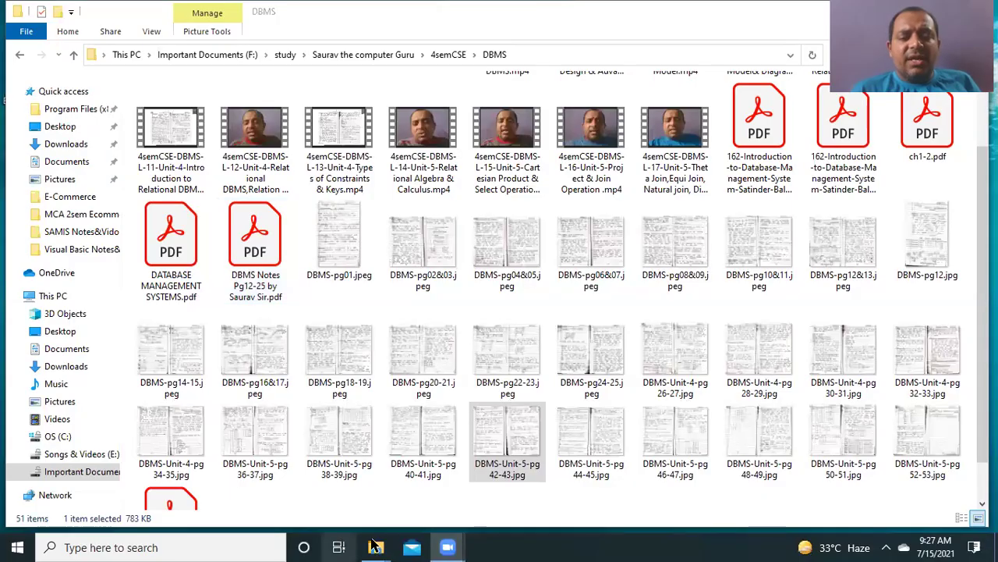
Step: Search 'ms A' in Windows Search and open the 'ms access' web results
{"action": "mouse_move", "coordinate": [380, 546]}
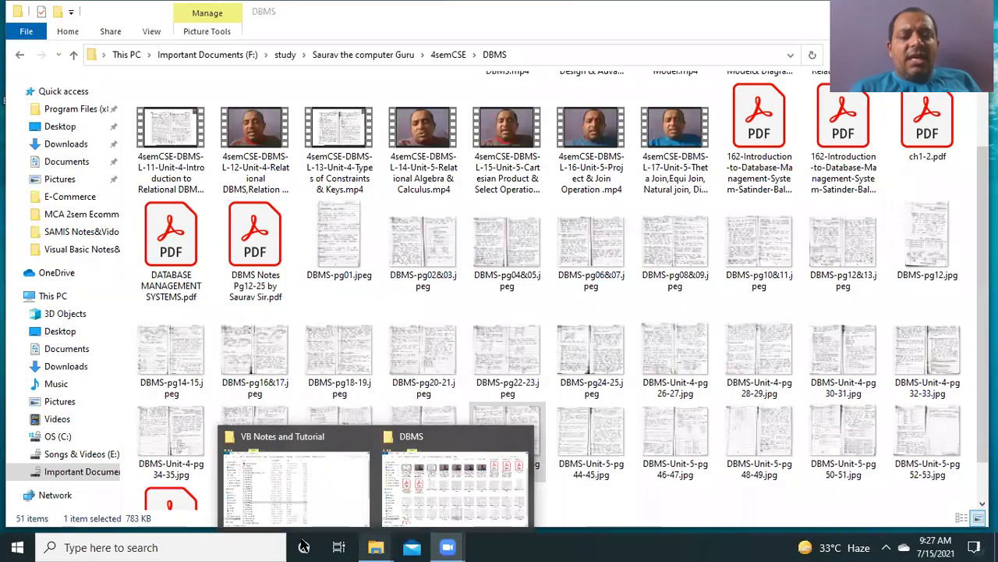
{"action": "left_click", "coordinate": [243, 544]}
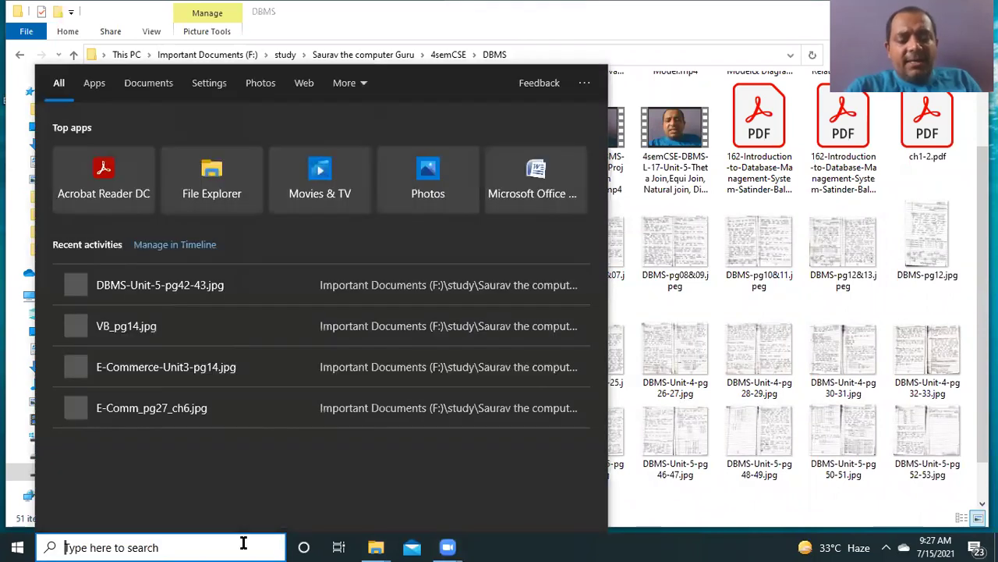
{"action": "type", "text": "ms "}
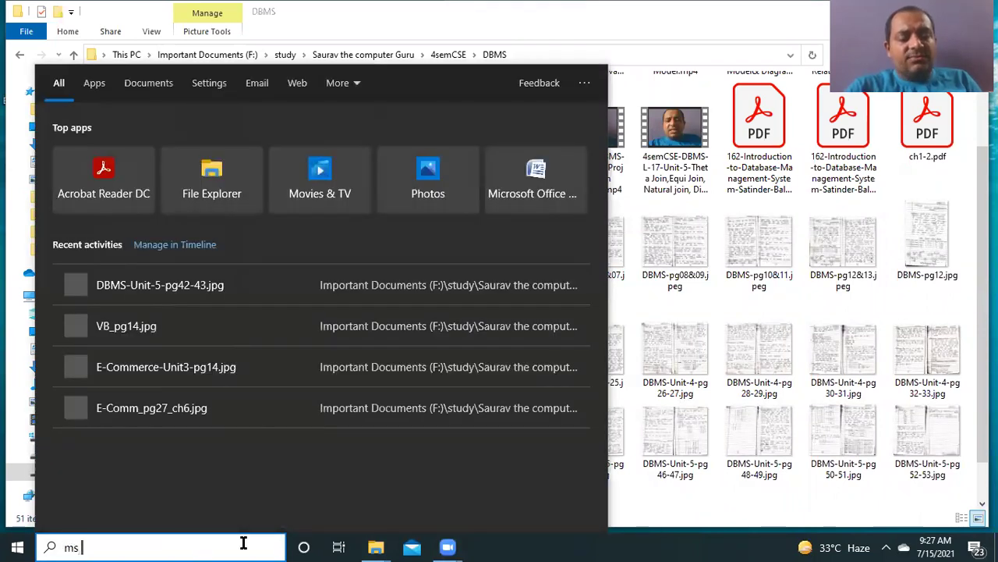
{"action": "type", "text": "A"}
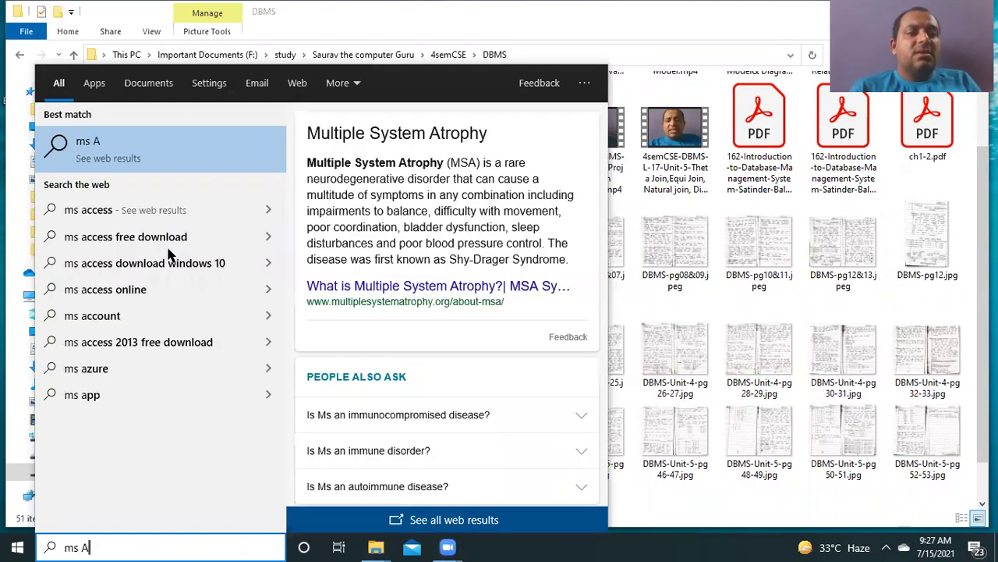
{"action": "left_click", "coordinate": [91, 212]}
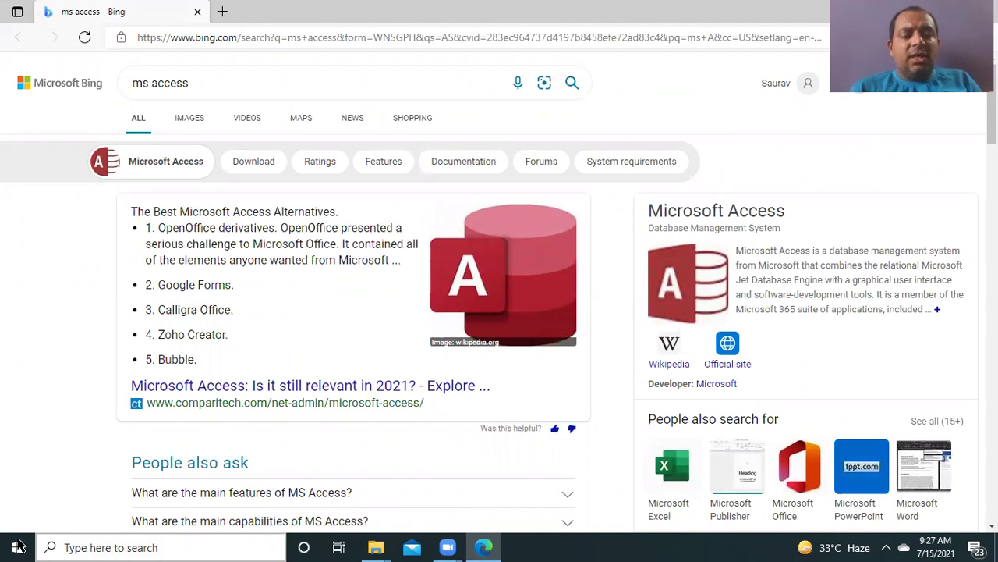
Step: Search 'acr' again and launch the Access 2016 app
{"action": "left_click", "coordinate": [101, 546]}
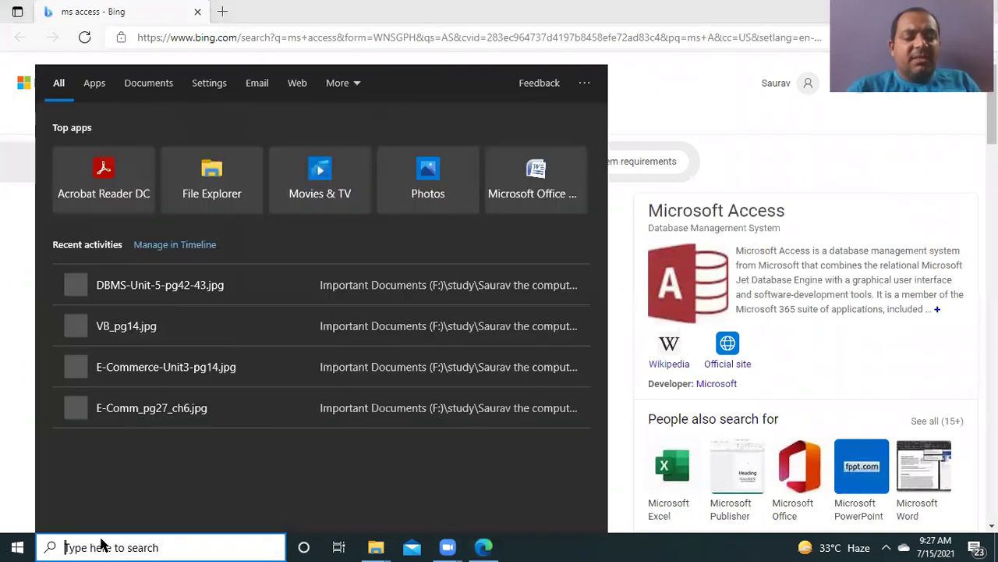
{"action": "type", "text": "ac"}
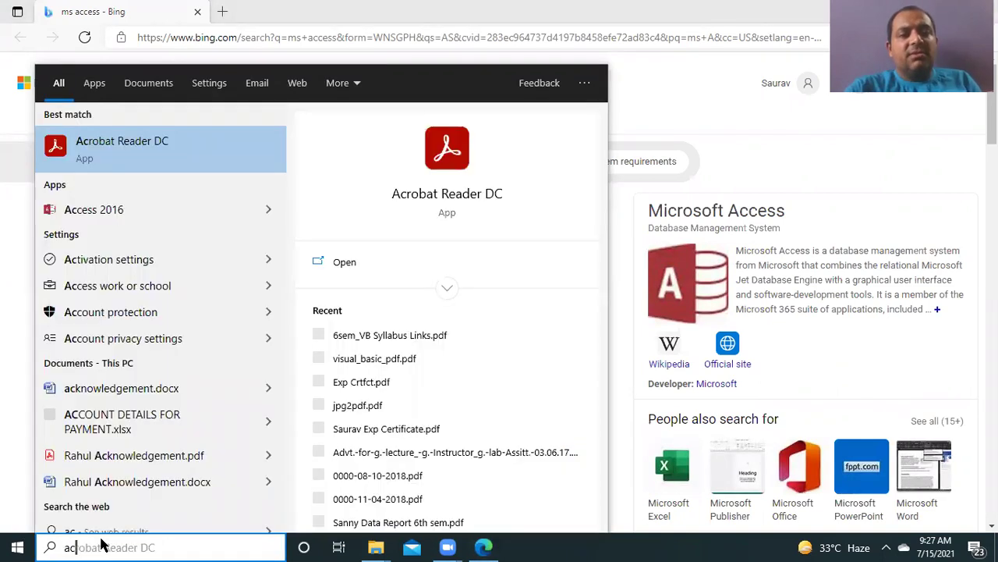
{"action": "type", "text": "r"}
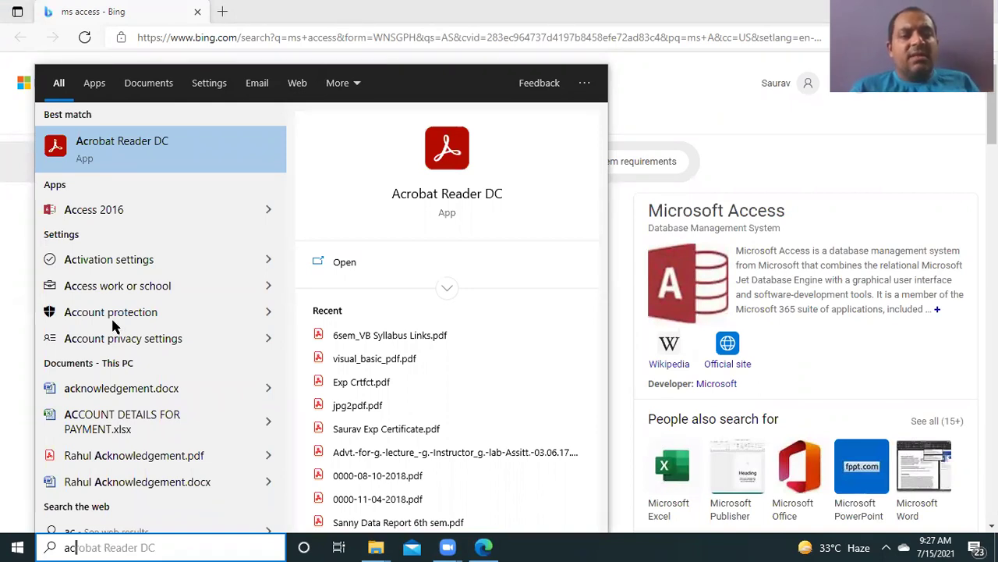
{"action": "left_click", "coordinate": [113, 216]}
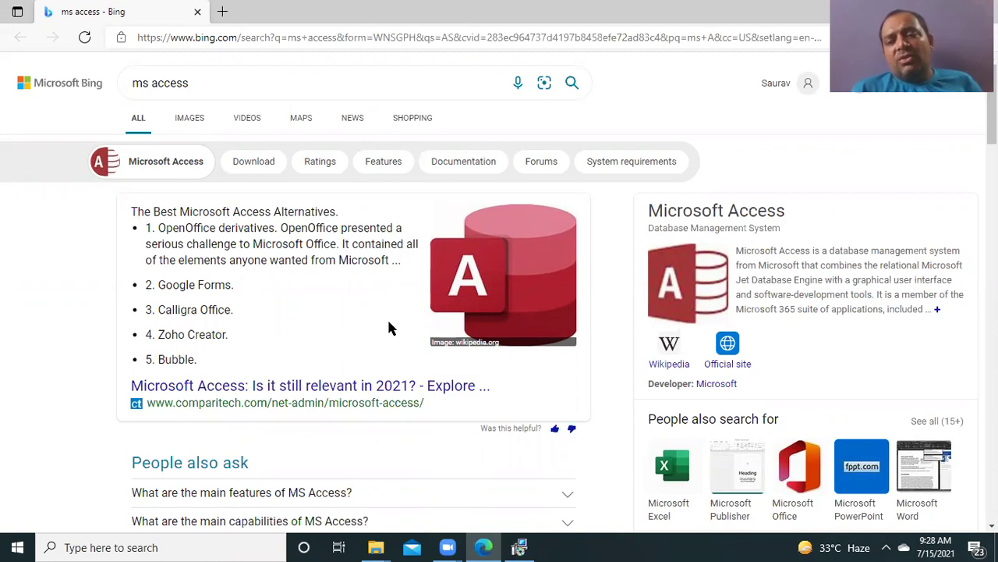
Step: Cancel the Office 2016 configuration from the installer window
{"action": "left_click", "coordinate": [519, 546]}
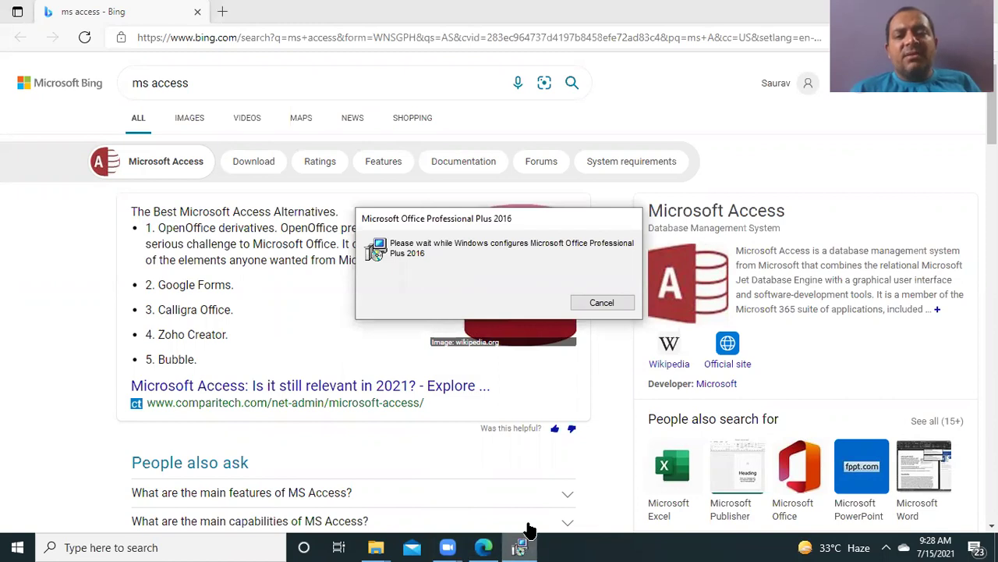
{"action": "left_click", "coordinate": [597, 301]}
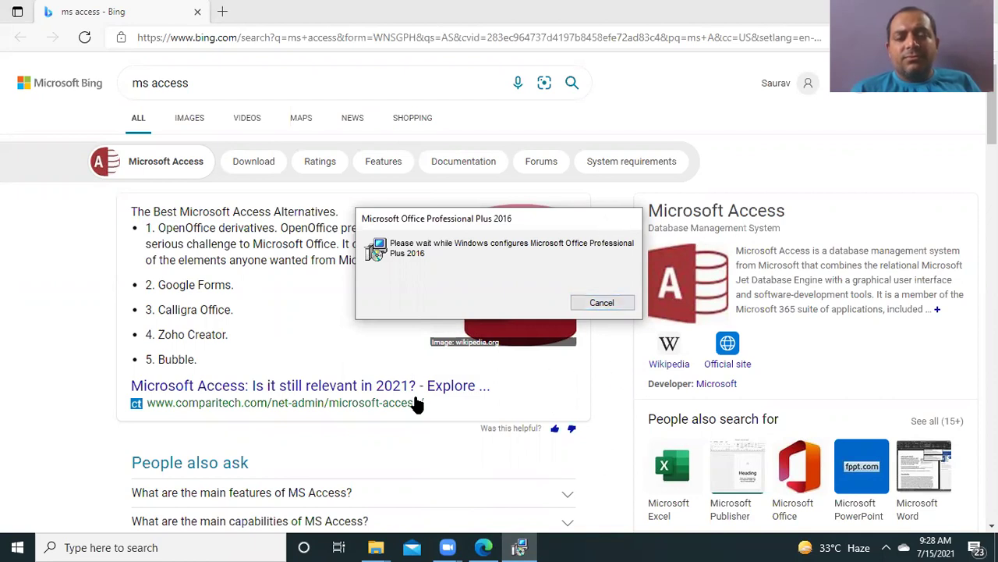
{"action": "left_click", "coordinate": [521, 546]}
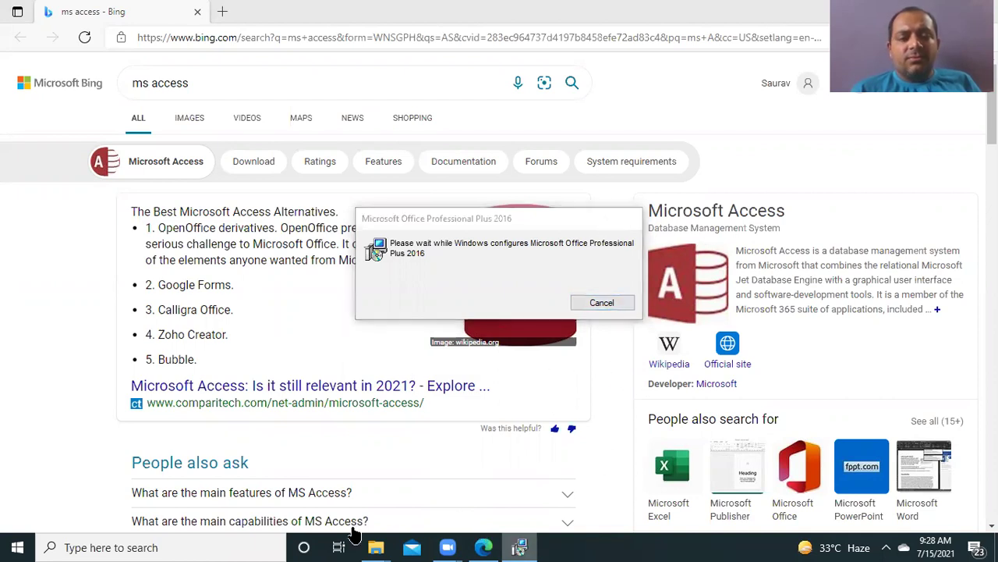
Step: Search 'access' and launch Microsoft Office Access 2007, bringing its window forward
{"action": "left_click", "coordinate": [153, 545]}
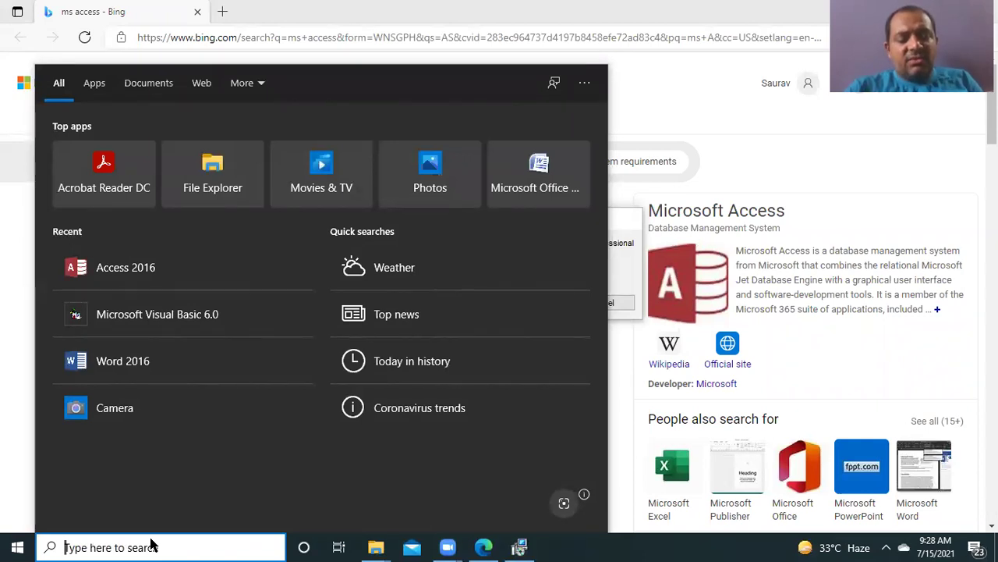
{"action": "type", "text": "acc"}
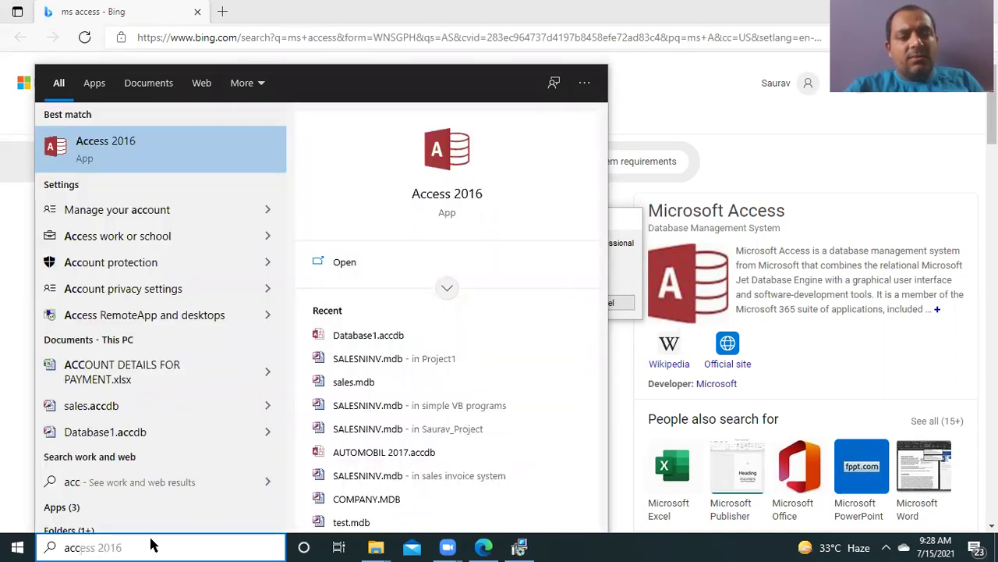
{"action": "type", "text": "ess"}
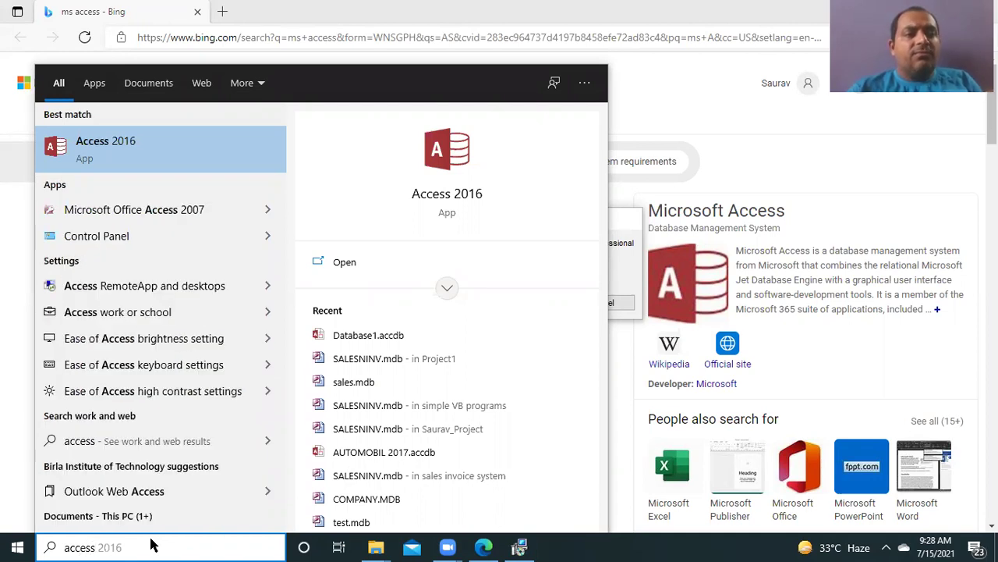
{"action": "left_click", "coordinate": [149, 216]}
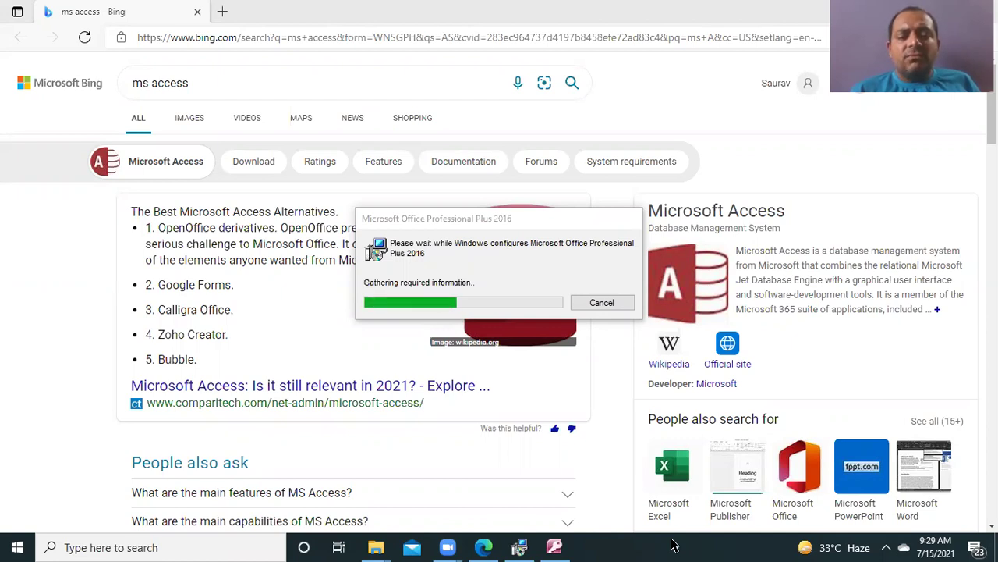
{"action": "left_click", "coordinate": [555, 546]}
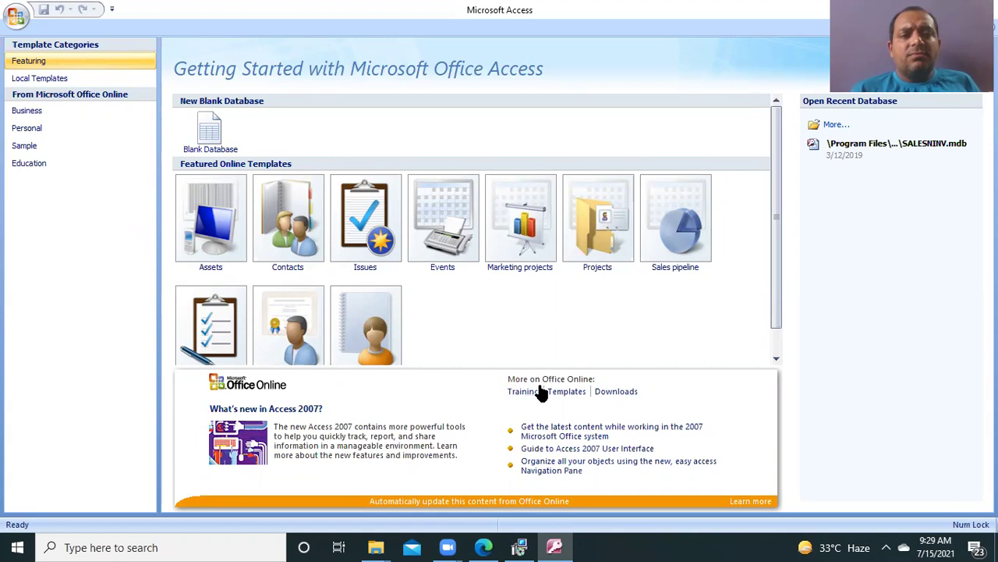
Step: Start a new blank database named Database2.accdb and ignore the font registration errors
{"action": "left_click", "coordinate": [212, 146]}
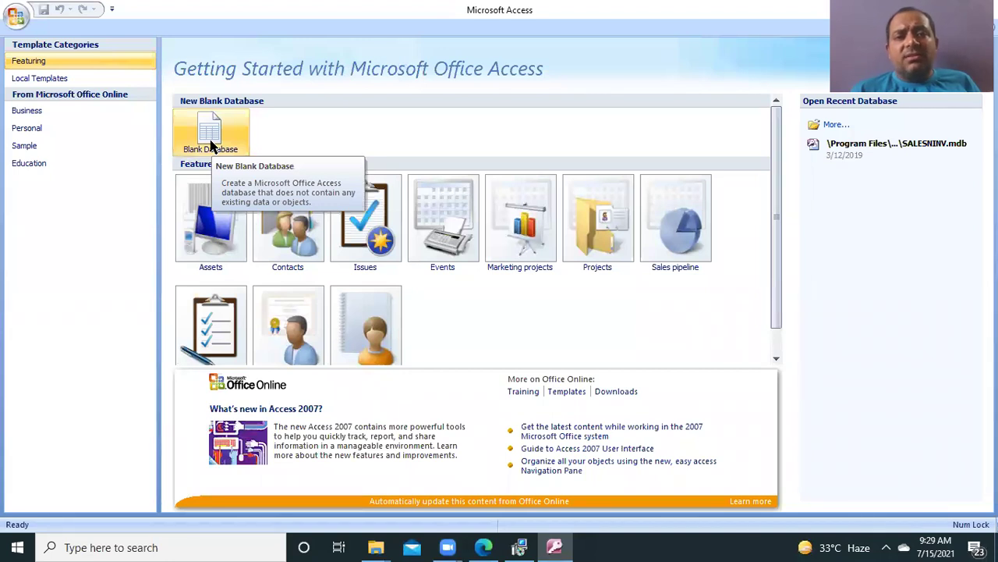
{"action": "left_click", "coordinate": [212, 147]}
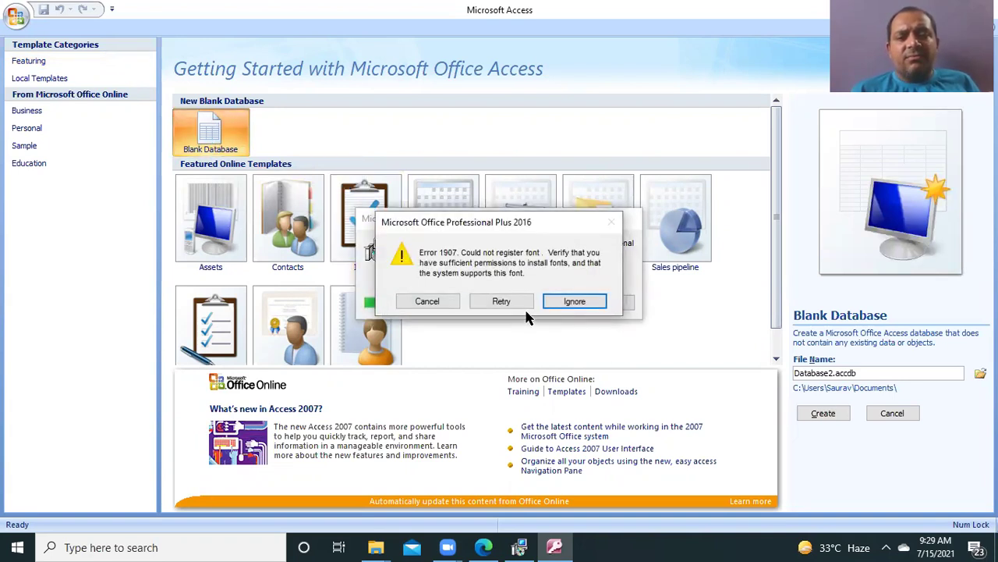
{"action": "left_click", "coordinate": [576, 303]}
{"action": "left_click", "coordinate": [575, 301]}
Step: Cancel the Office 2016 configuration and close its setup window, confirming each prompt
{"action": "left_click", "coordinate": [434, 304]}
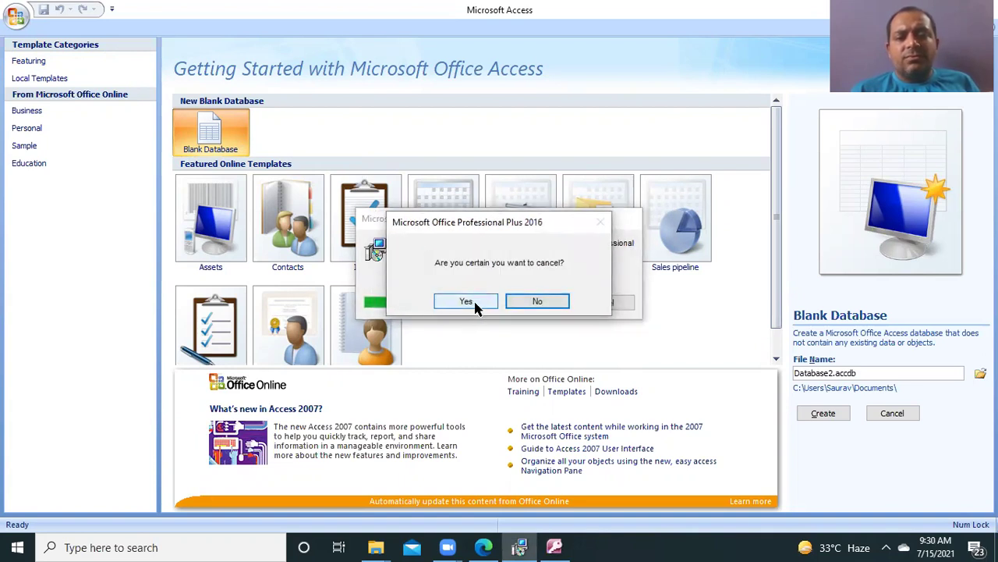
{"action": "left_click", "coordinate": [466, 301]}
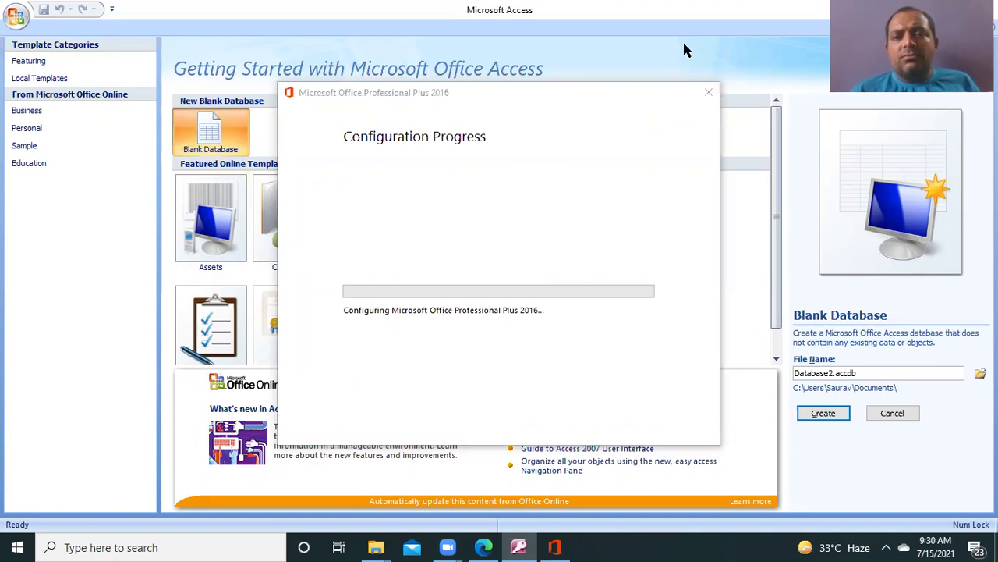
{"action": "left_click", "coordinate": [709, 92]}
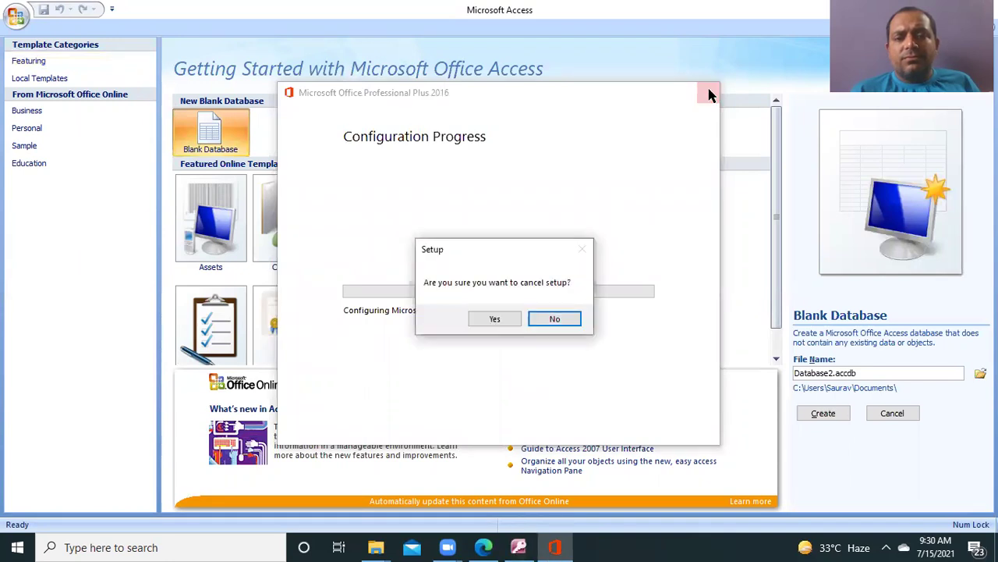
{"action": "left_click", "coordinate": [494, 319]}
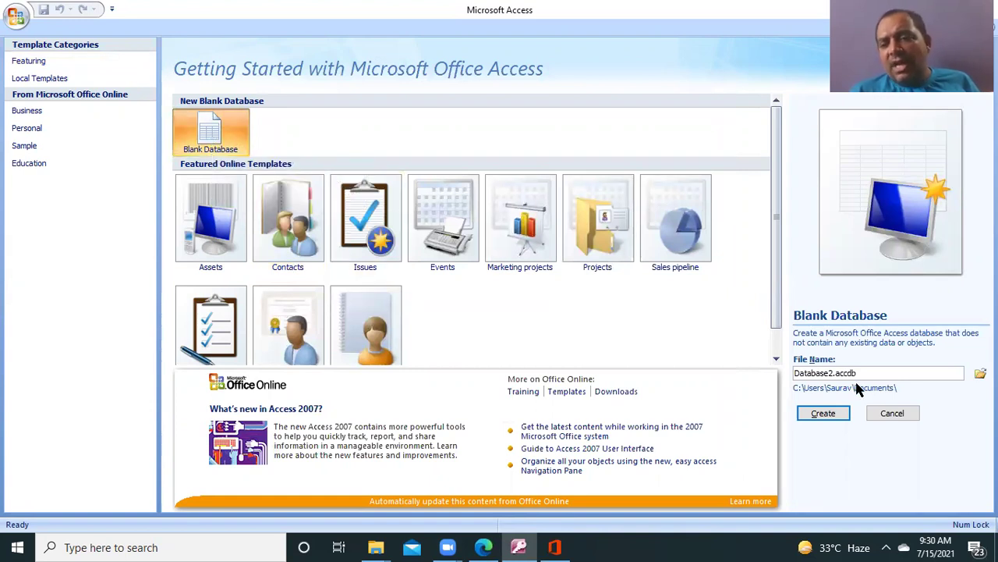
Step: Create the blank database Database2.accdb, opening Table1 with its ID column
{"action": "left_click", "coordinate": [831, 415]}
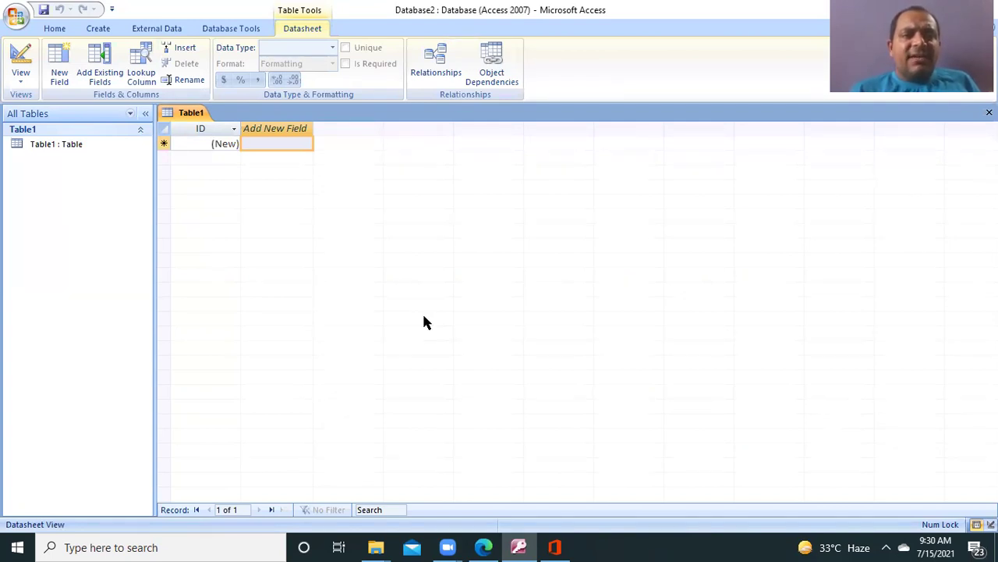
{"action": "left_click", "coordinate": [233, 131]}
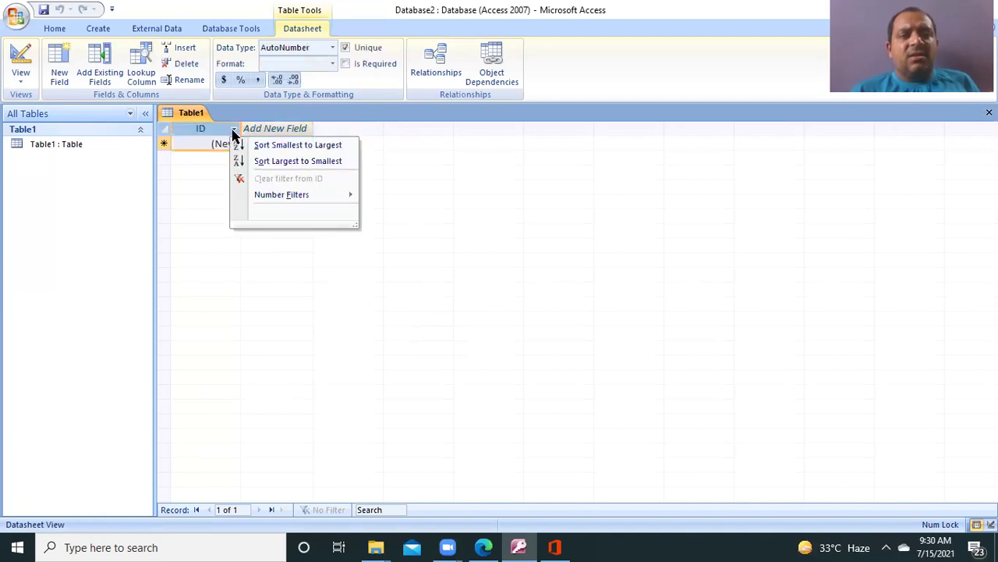
{"action": "left_click", "coordinate": [233, 133]}
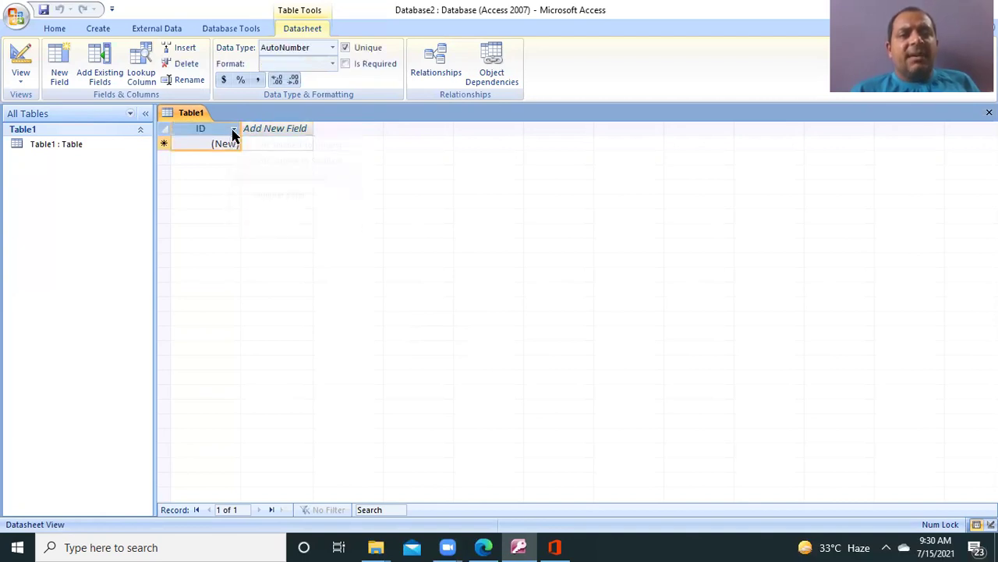
{"action": "left_click", "coordinate": [283, 146]}
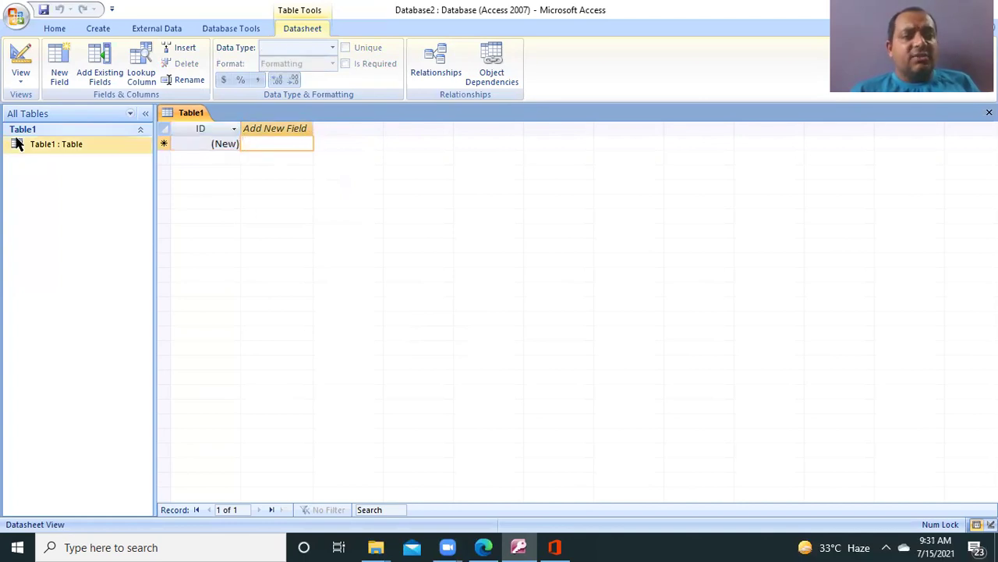
Step: Try renaming Table1 from the navigation pane, dismissing the error and can't-rename warnings
{"action": "left_click", "coordinate": [62, 152]}
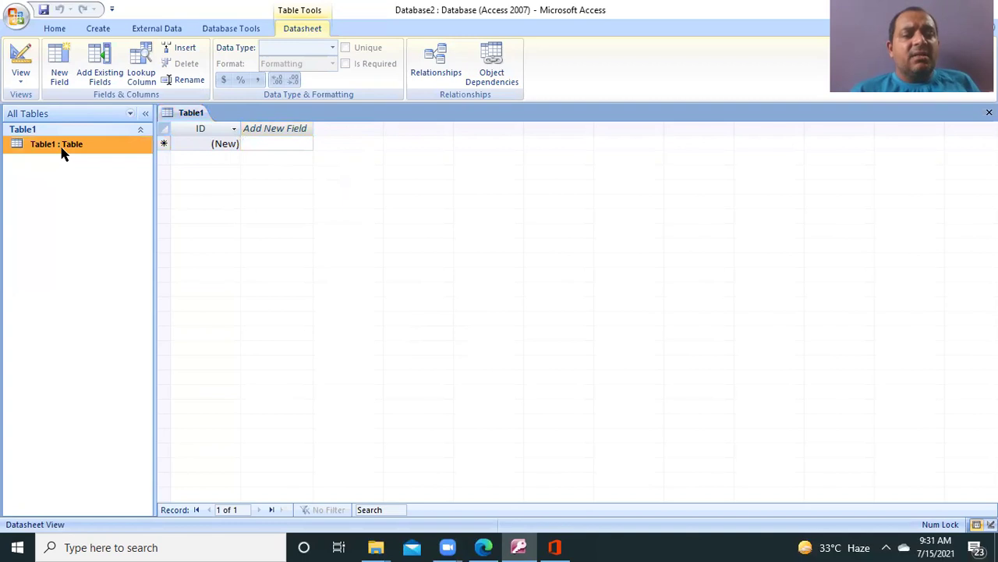
{"action": "right_click", "coordinate": [63, 152]}
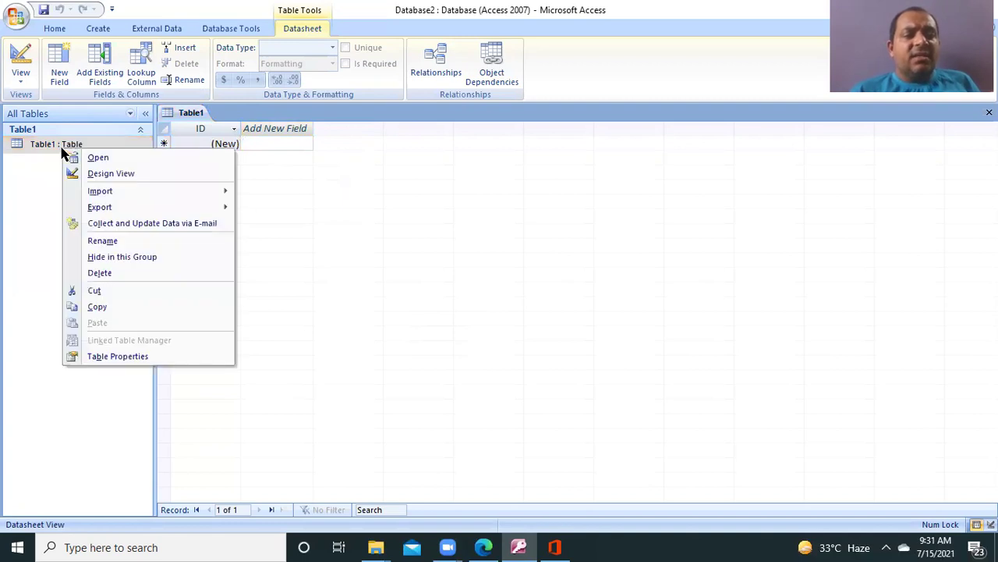
{"action": "left_click", "coordinate": [107, 241]}
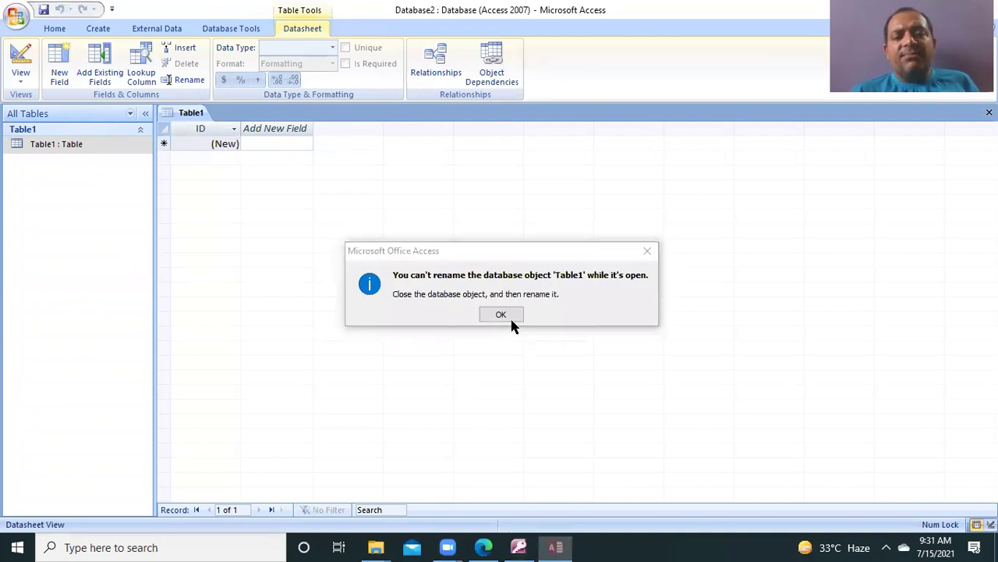
{"action": "left_click", "coordinate": [509, 315]}
{"action": "left_click", "coordinate": [508, 341]}
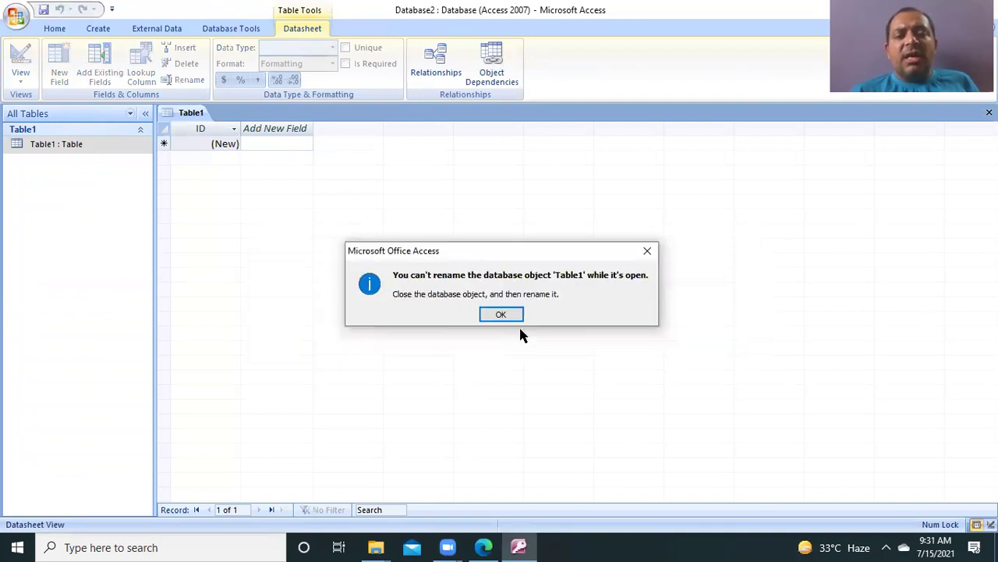
{"action": "left_click", "coordinate": [647, 251]}
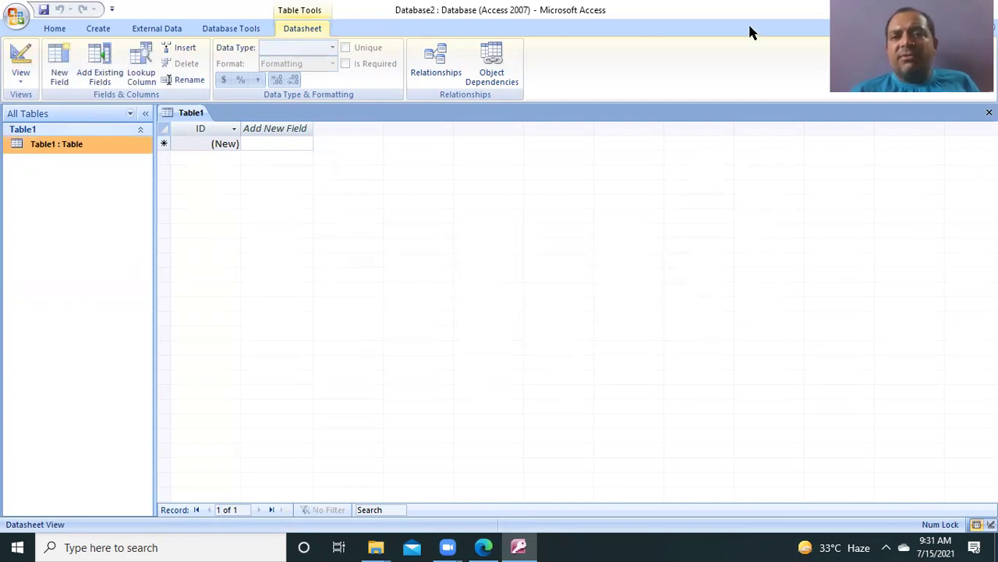
Step: Restore the Access window to a smaller size and create a new blank table, Table2
{"action": "double_click", "coordinate": [188, 28]}
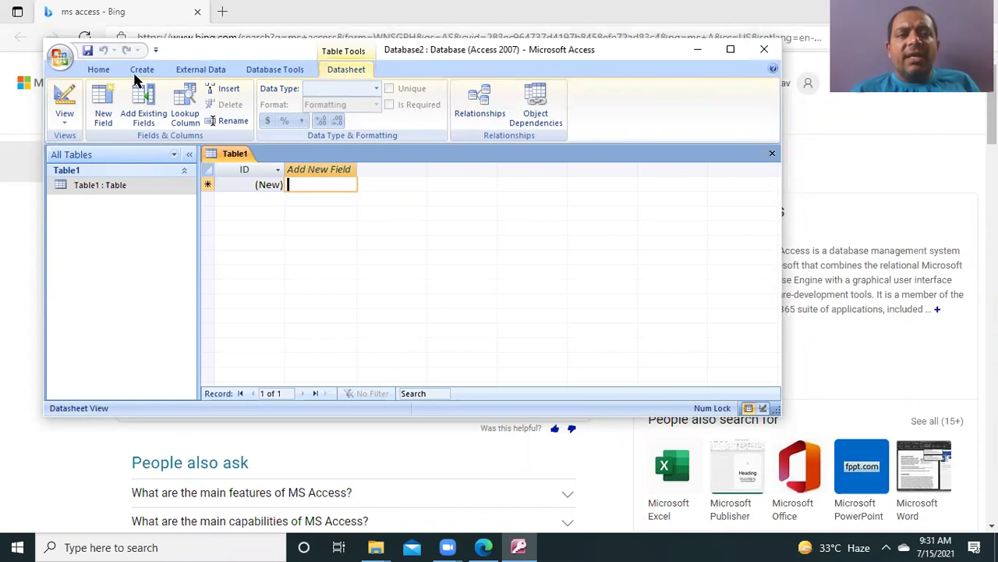
{"action": "left_click", "coordinate": [99, 71]}
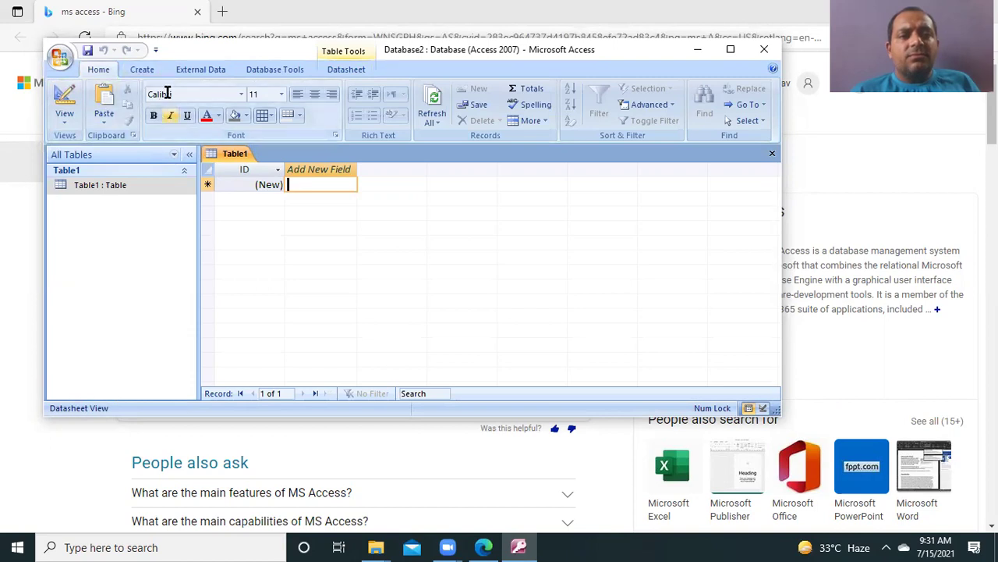
{"action": "left_click", "coordinate": [142, 71]}
{"action": "left_click", "coordinate": [64, 101]}
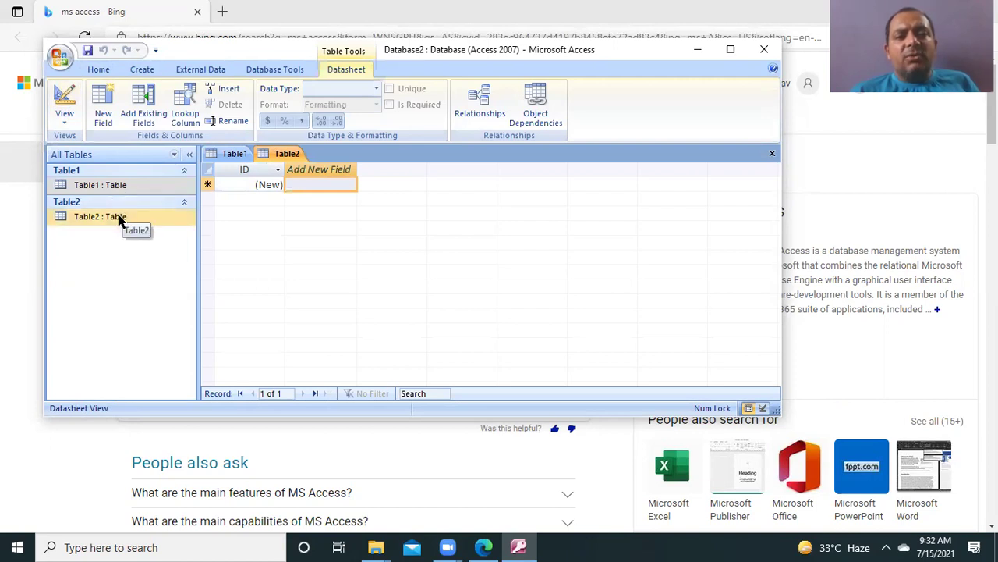
Step: Try renaming Table2 from the navigation pane and dismiss the can't-rename warning
{"action": "left_click", "coordinate": [120, 221]}
{"action": "right_click", "coordinate": [119, 221]}
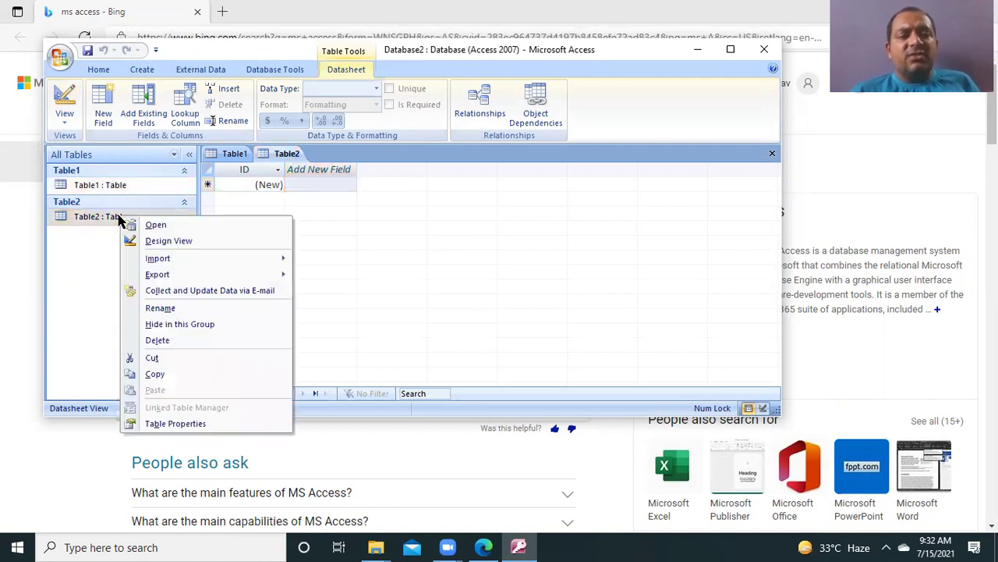
{"action": "left_click", "coordinate": [156, 308]}
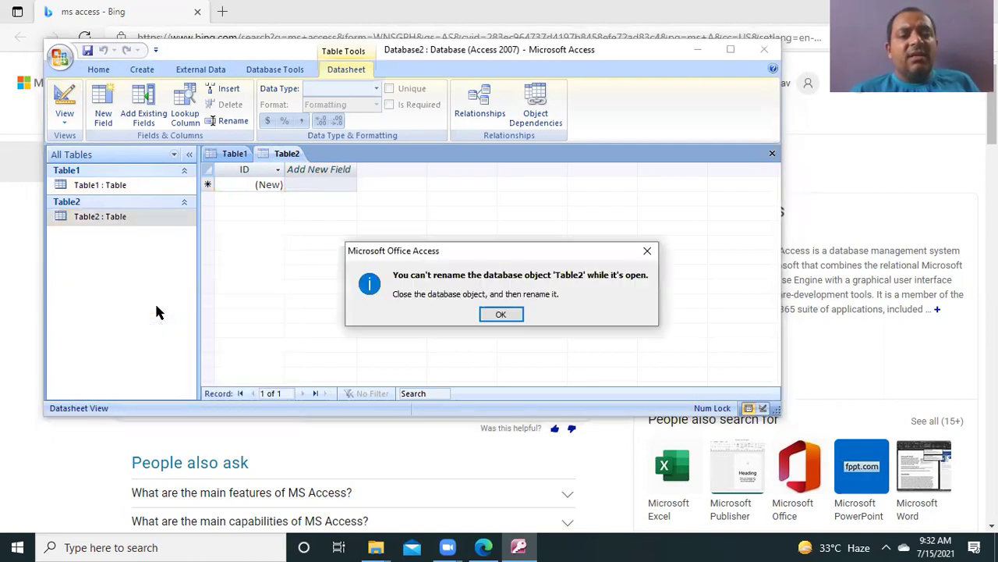
{"action": "left_click", "coordinate": [501, 315]}
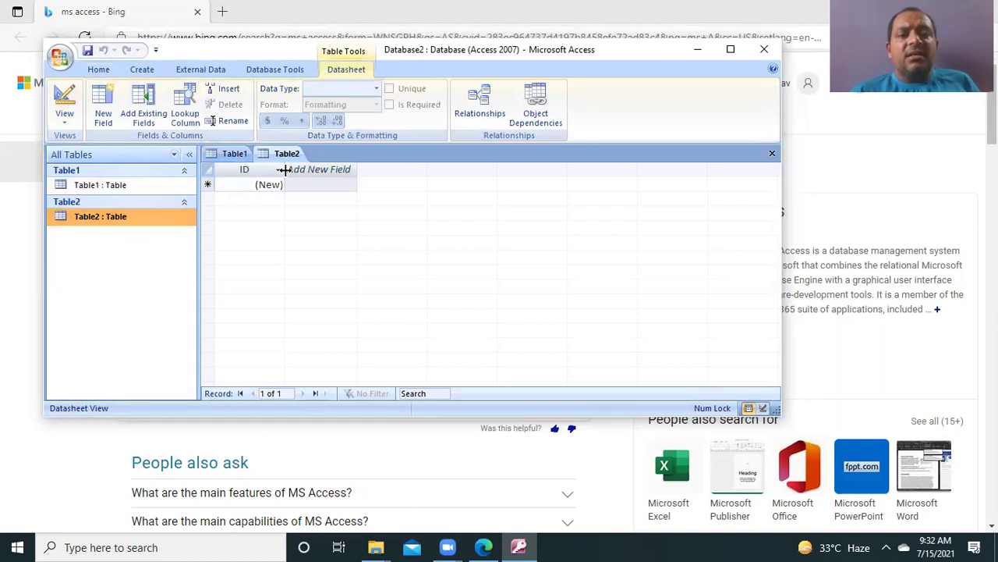
Step: Close Table2 from its tab without saving, leaving Table1 open
{"action": "left_click", "coordinate": [228, 155]}
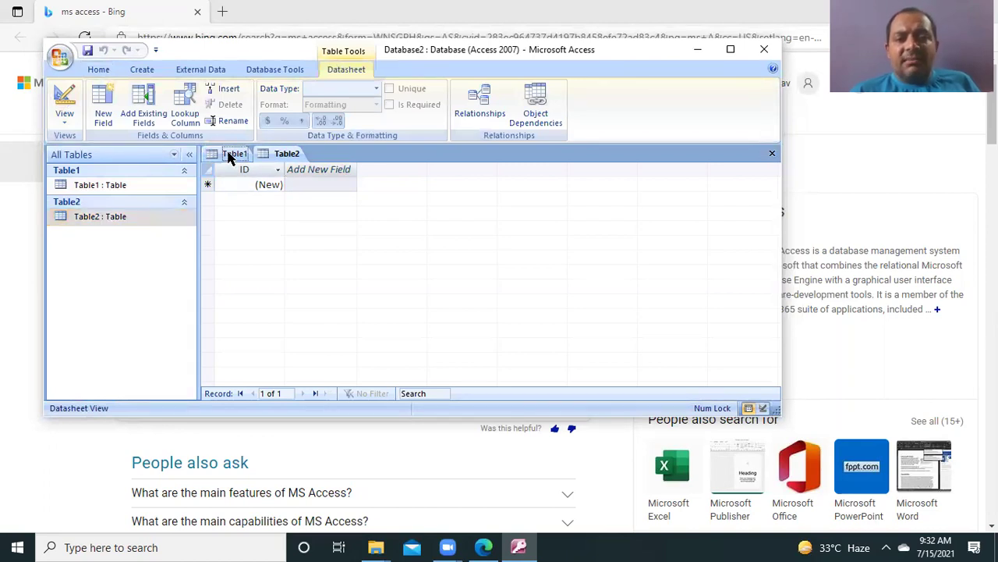
{"action": "left_click", "coordinate": [274, 156]}
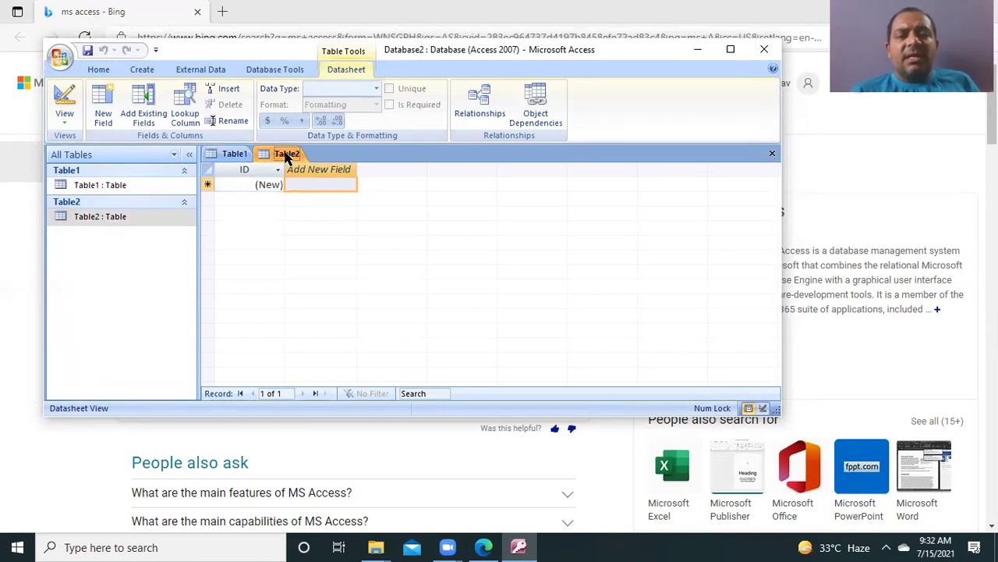
{"action": "right_click", "coordinate": [285, 157]}
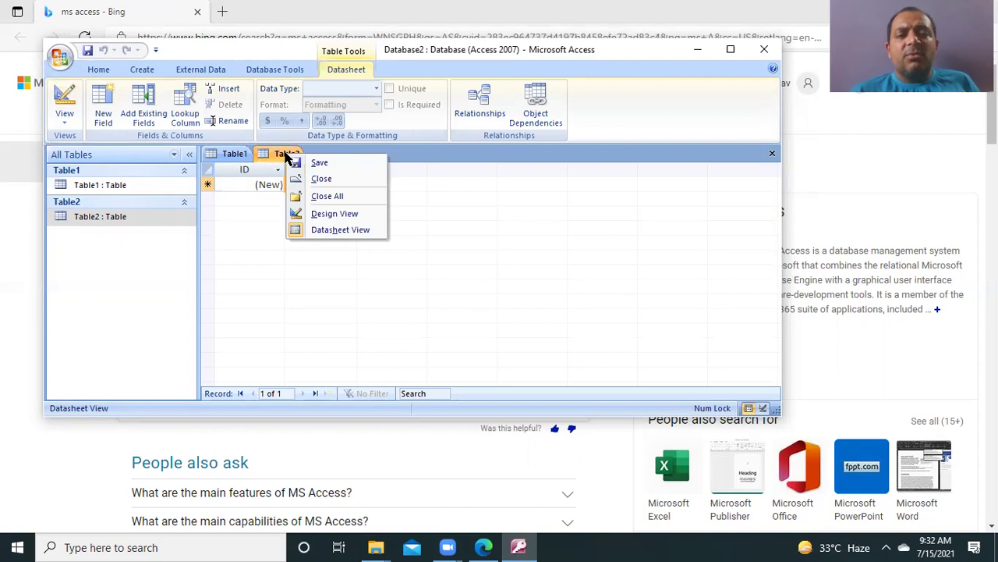
{"action": "left_click", "coordinate": [268, 153]}
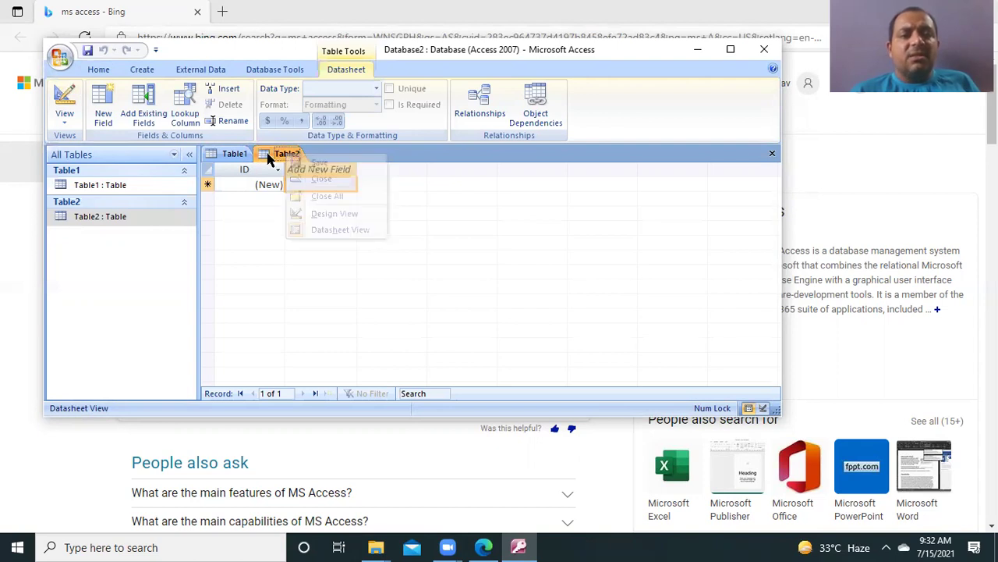
{"action": "left_click", "coordinate": [226, 156]}
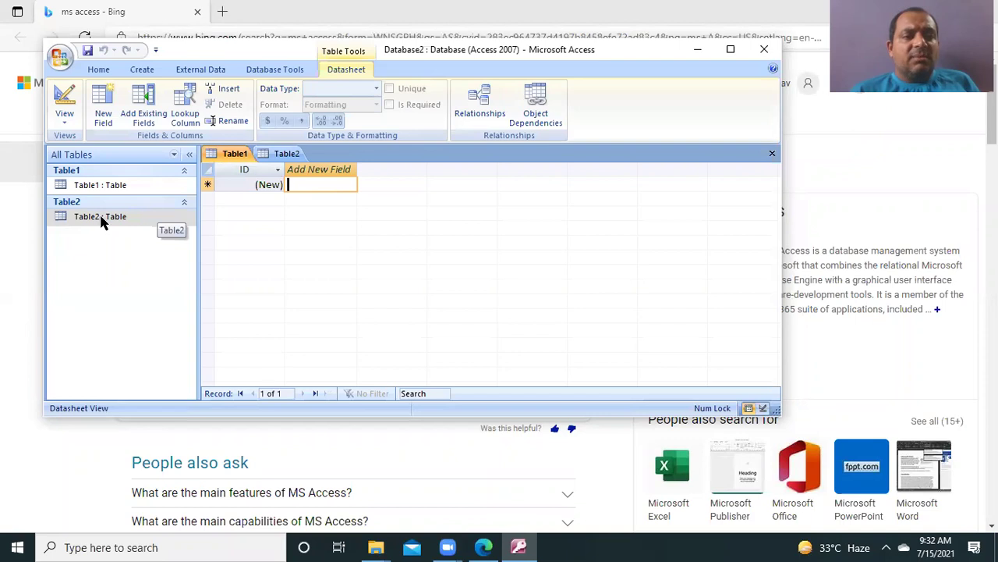
{"action": "right_click", "coordinate": [281, 155]}
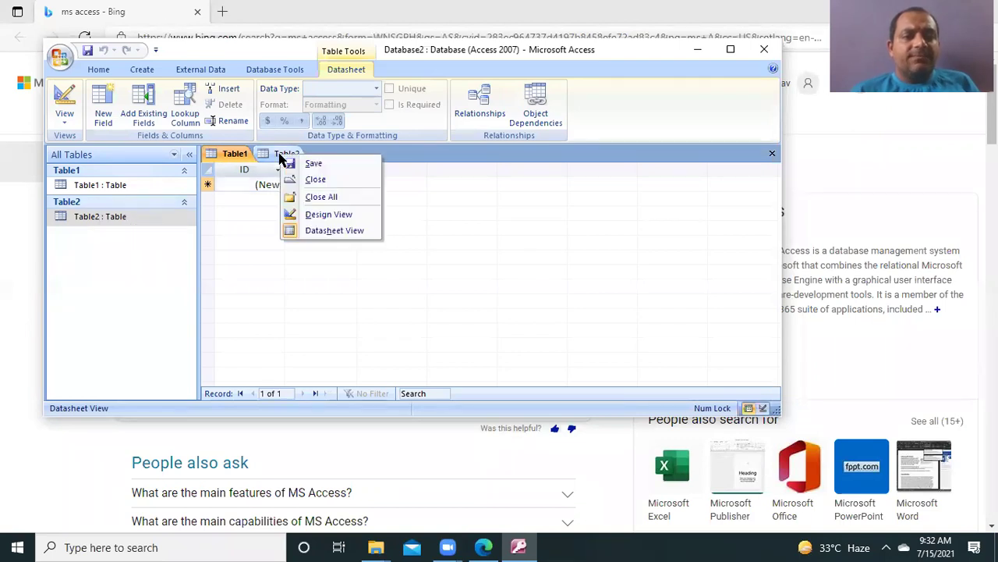
{"action": "left_click", "coordinate": [315, 179]}
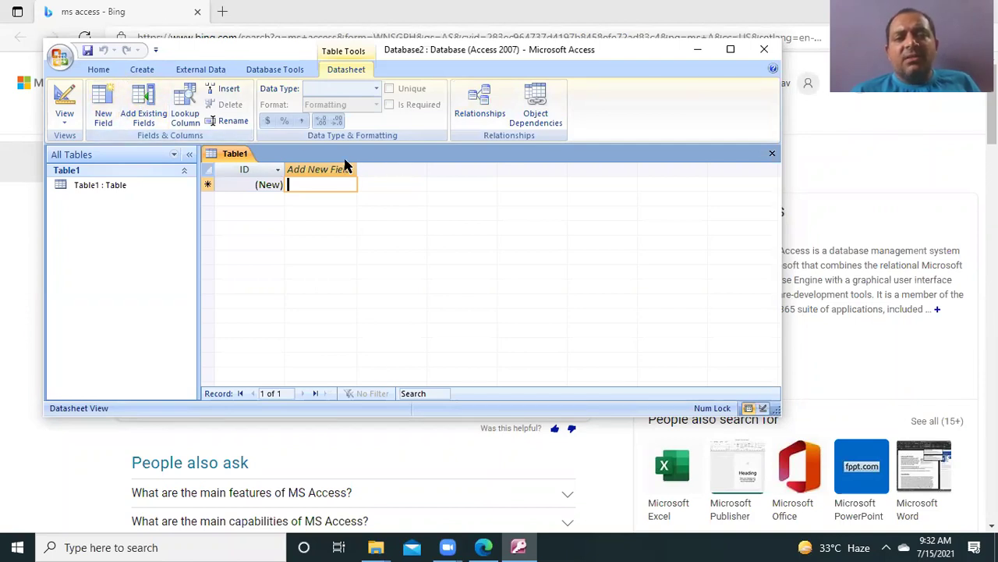
Step: Show the field templates list and enter 'student Name' as Table1's new column name
{"action": "left_click", "coordinate": [101, 114]}
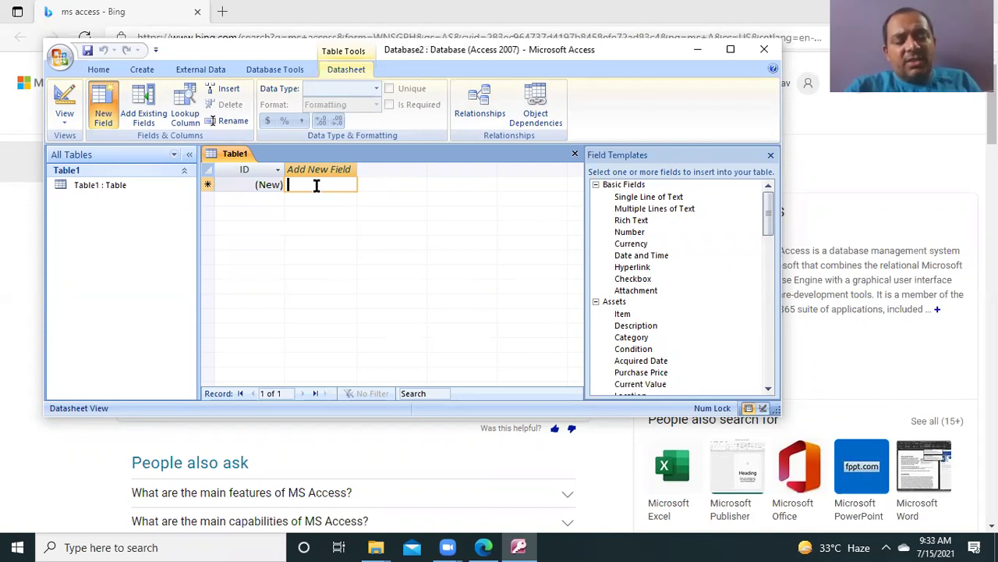
{"action": "type", "text": "student Name"}
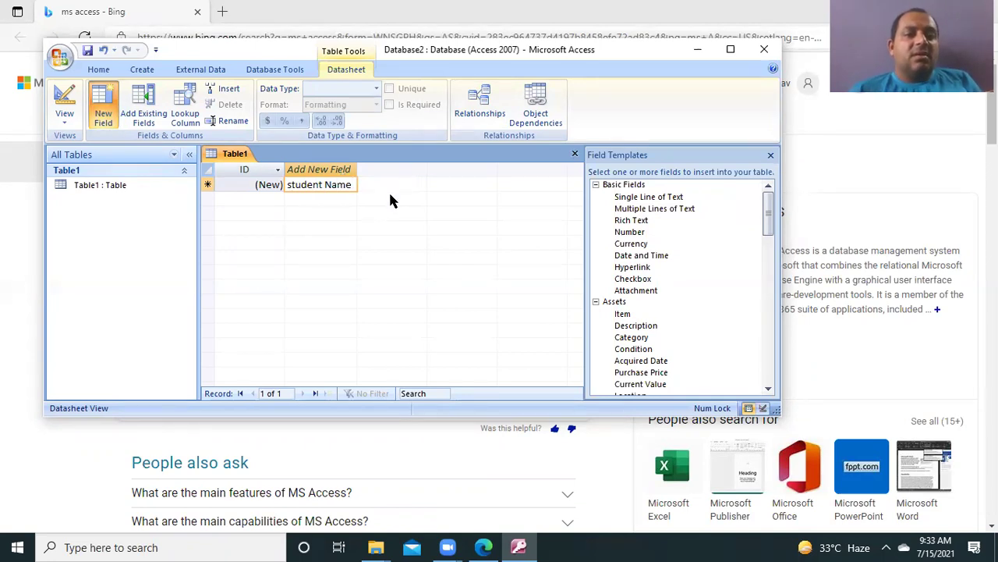
Step: Switch Table1 to Design View, saving it under the name 'Student'
{"action": "right_click", "coordinate": [112, 193]}
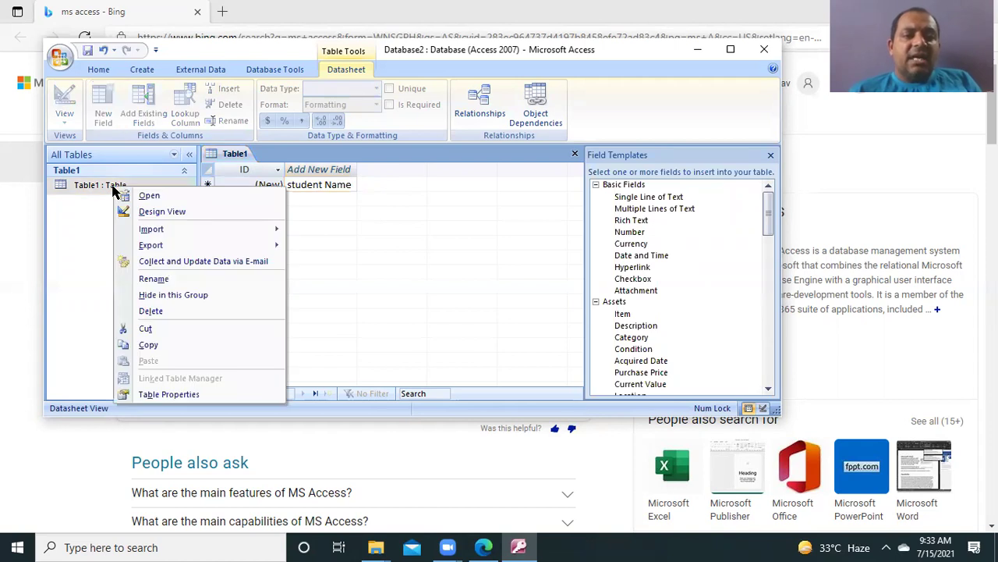
{"action": "left_click", "coordinate": [163, 213]}
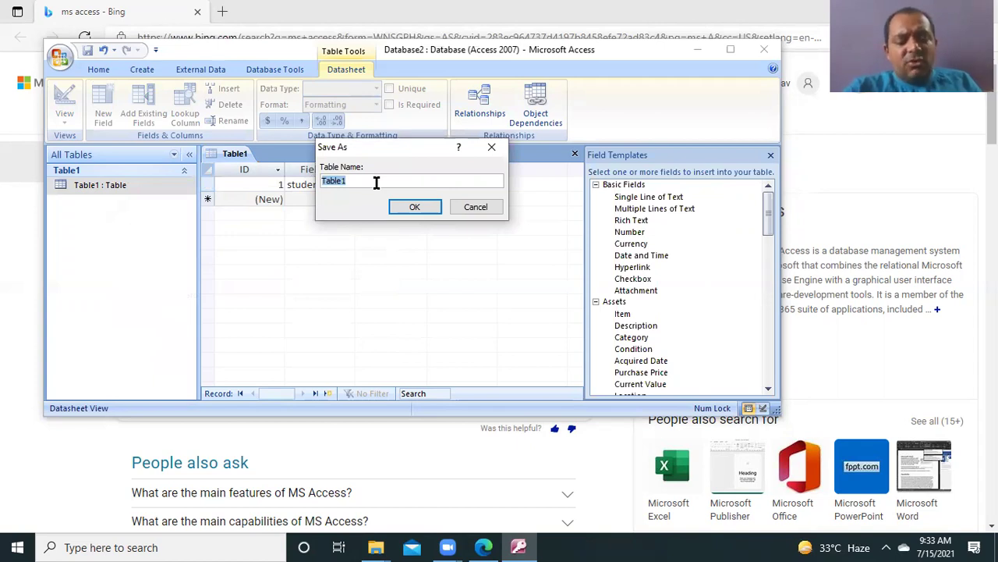
{"action": "type", "text": "St"}
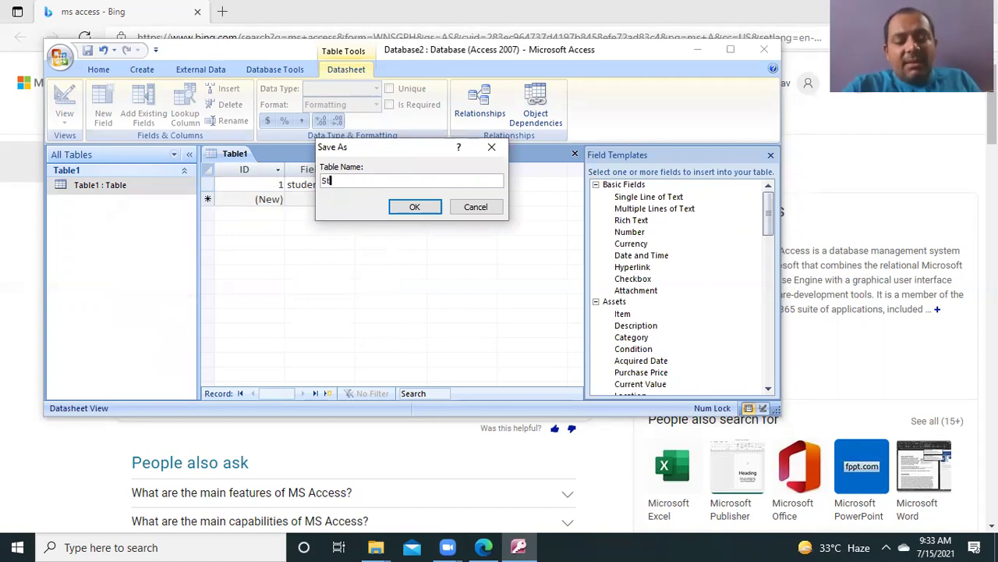
{"action": "type", "text": "udent"}
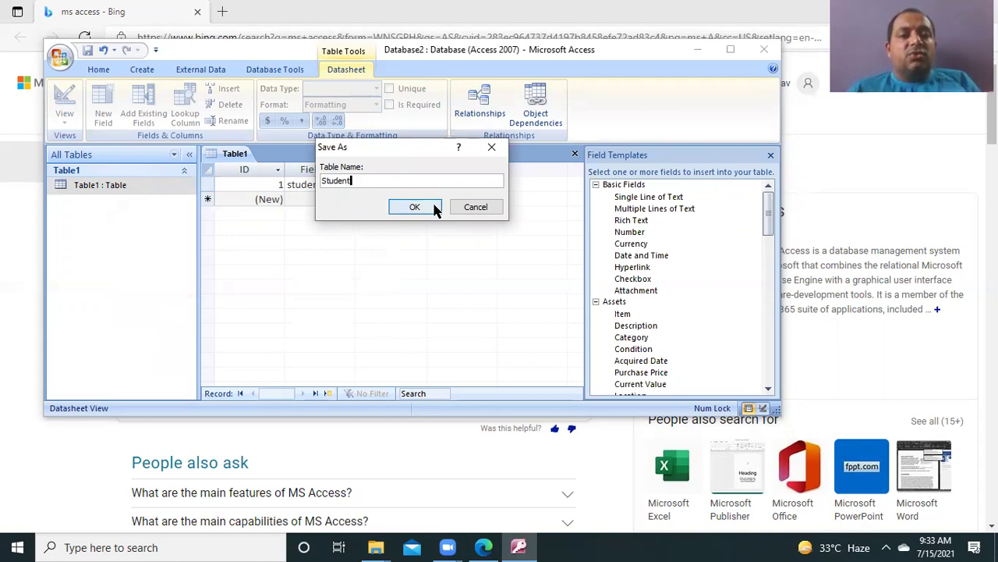
{"action": "left_click", "coordinate": [415, 207]}
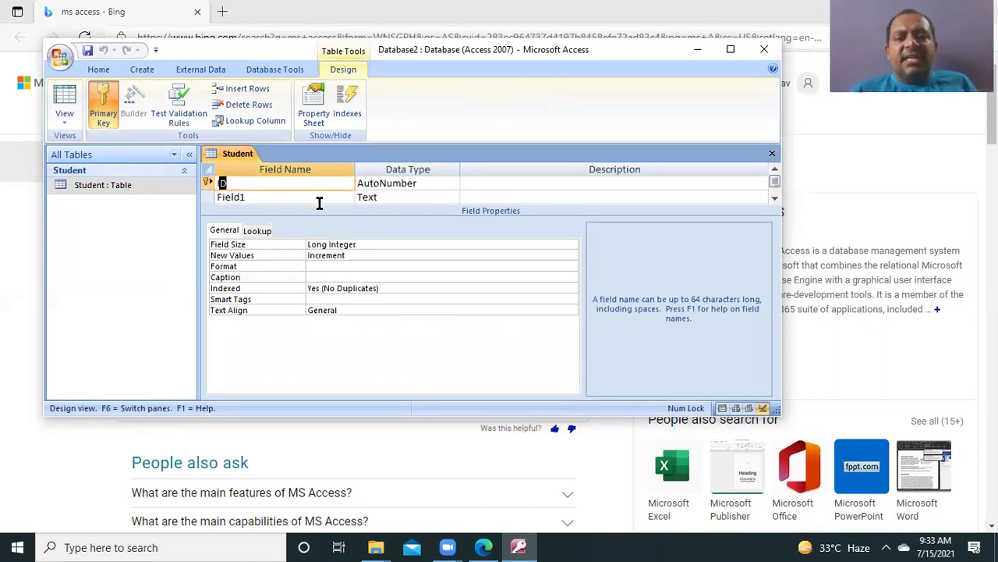
{"action": "left_click", "coordinate": [387, 199]}
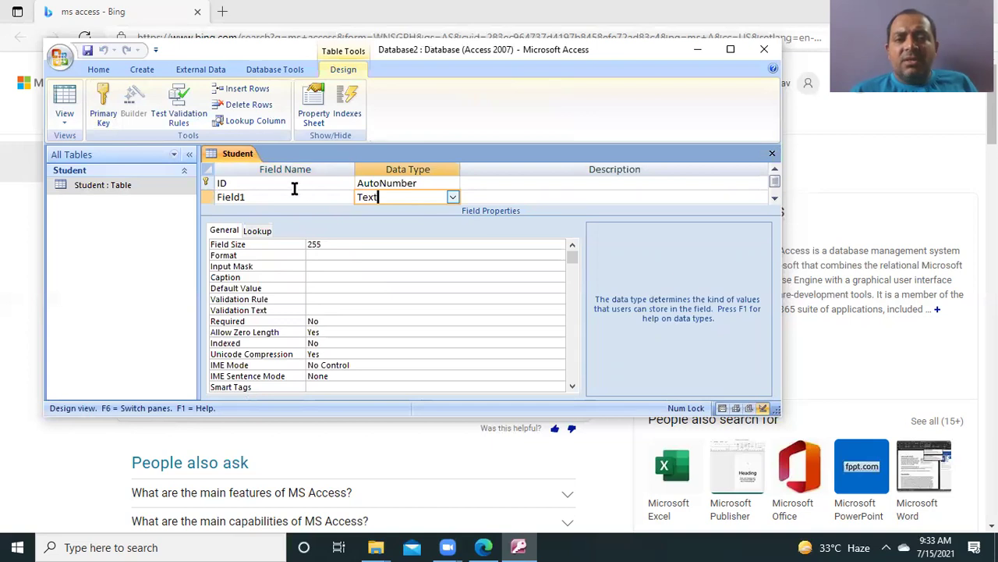
{"action": "left_click", "coordinate": [265, 184]}
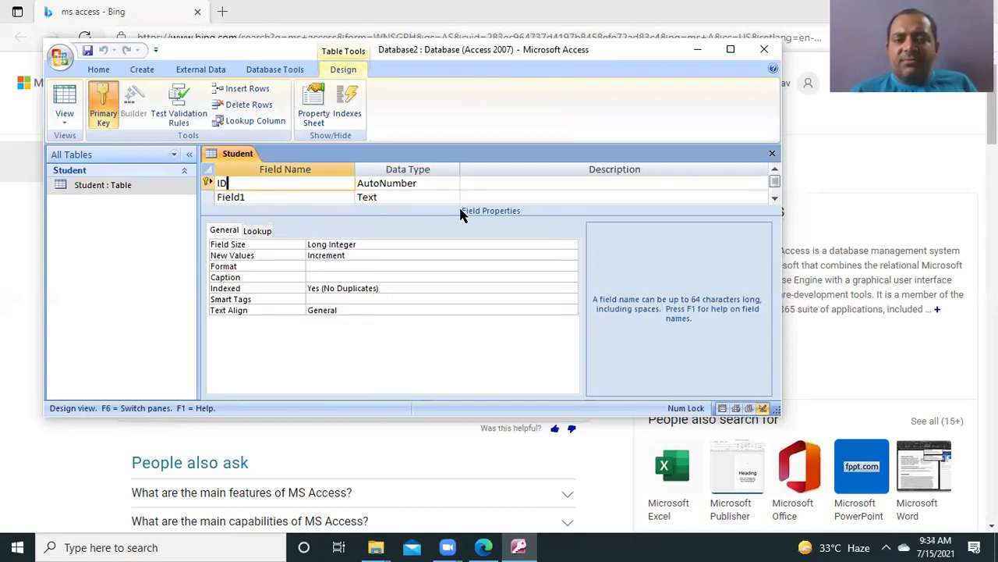
{"action": "left_click", "coordinate": [305, 197]}
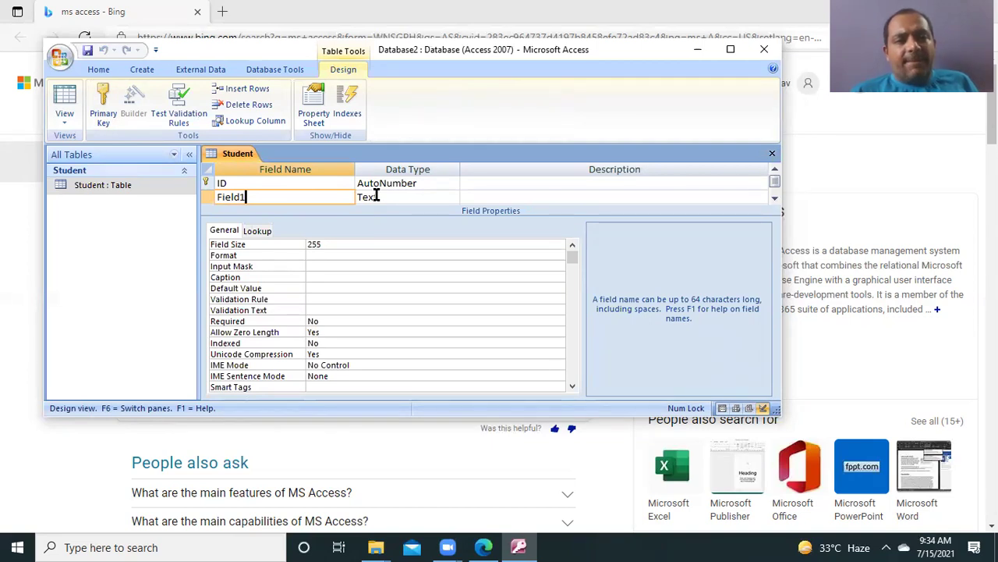
Step: Rename Field1 to 'Student Name', keeping its Text data type
{"action": "key", "text": "BackSpace"}
{"action": "key", "text": "BackSpace"}
{"action": "key", "text": "BackSpace"}
{"action": "key", "text": "BackSpace"}
{"action": "key", "text": "BackSpace"}
{"action": "key", "text": "BackSpace"}
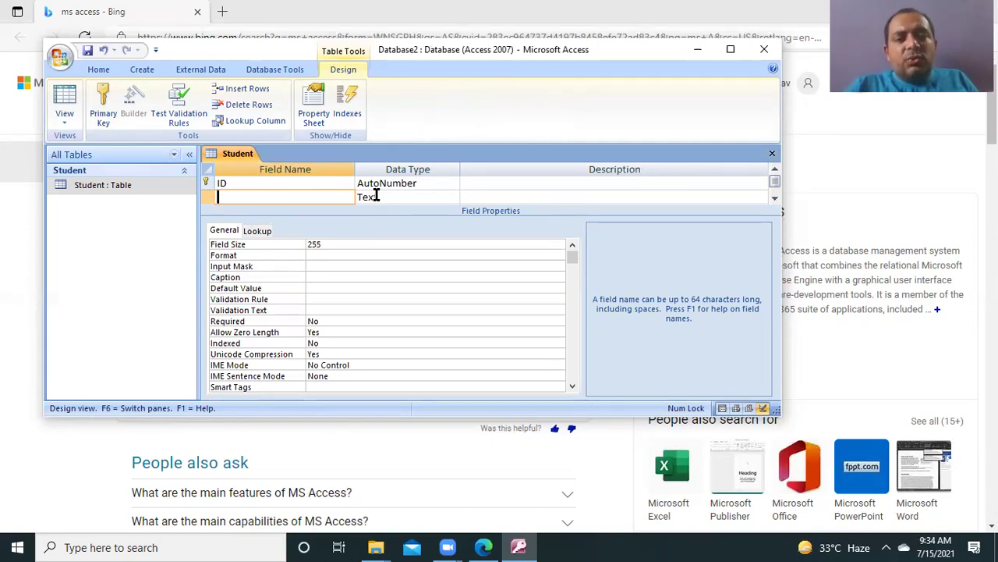
{"action": "type", "text": "Student Name"}
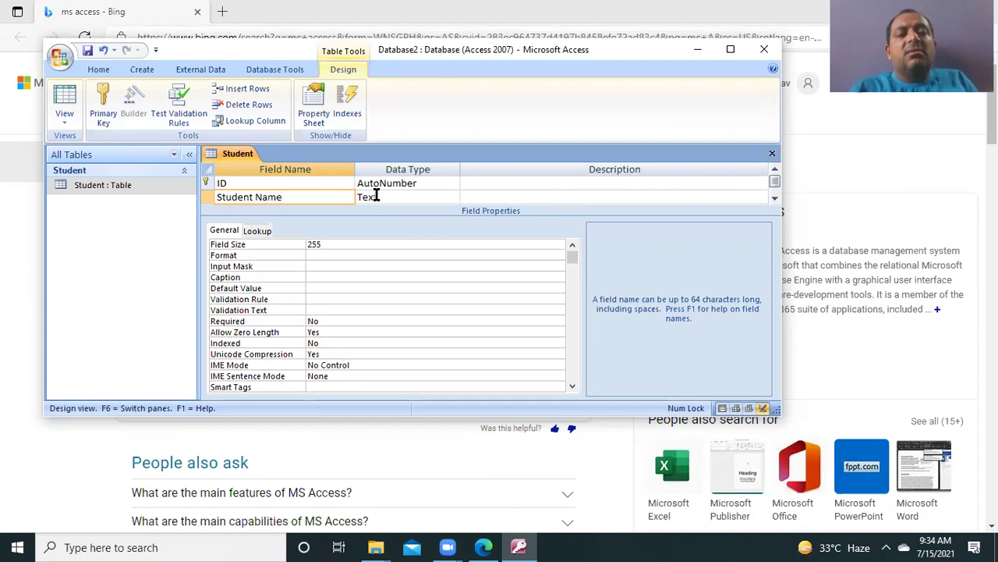
{"action": "left_click", "coordinate": [425, 194]}
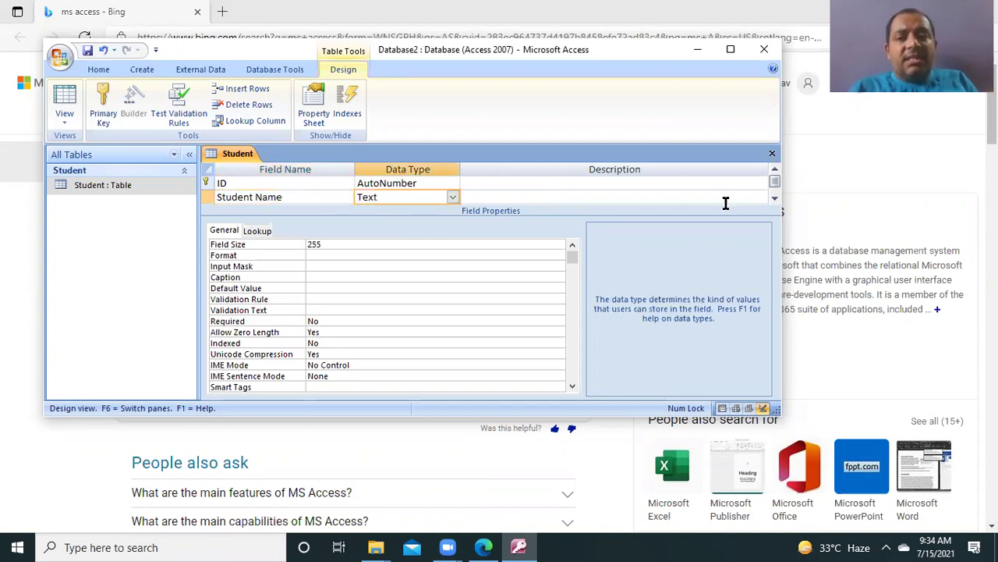
{"action": "left_click", "coordinate": [775, 200]}
{"action": "left_click", "coordinate": [775, 200]}
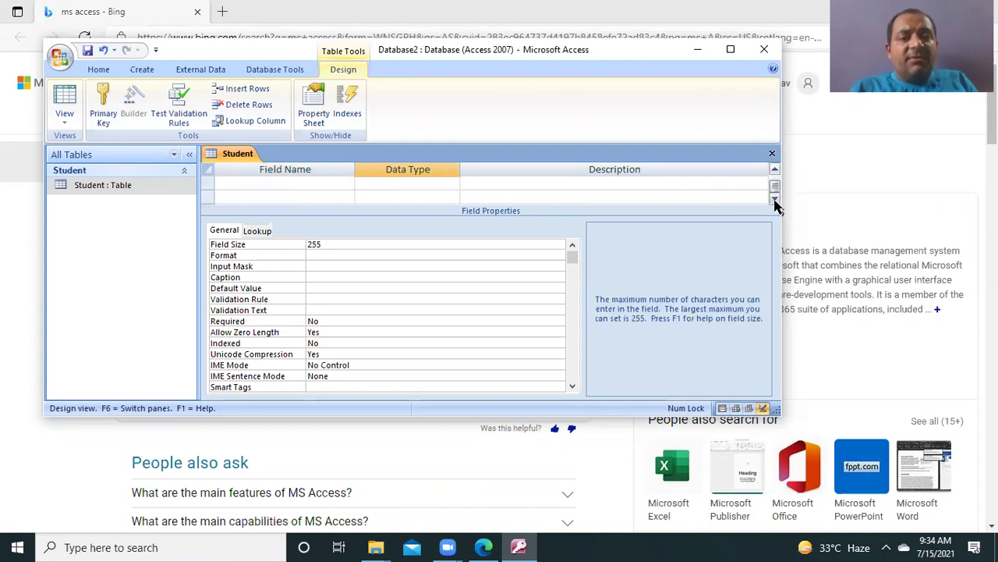
{"action": "left_click", "coordinate": [773, 175]}
{"action": "left_click", "coordinate": [773, 175]}
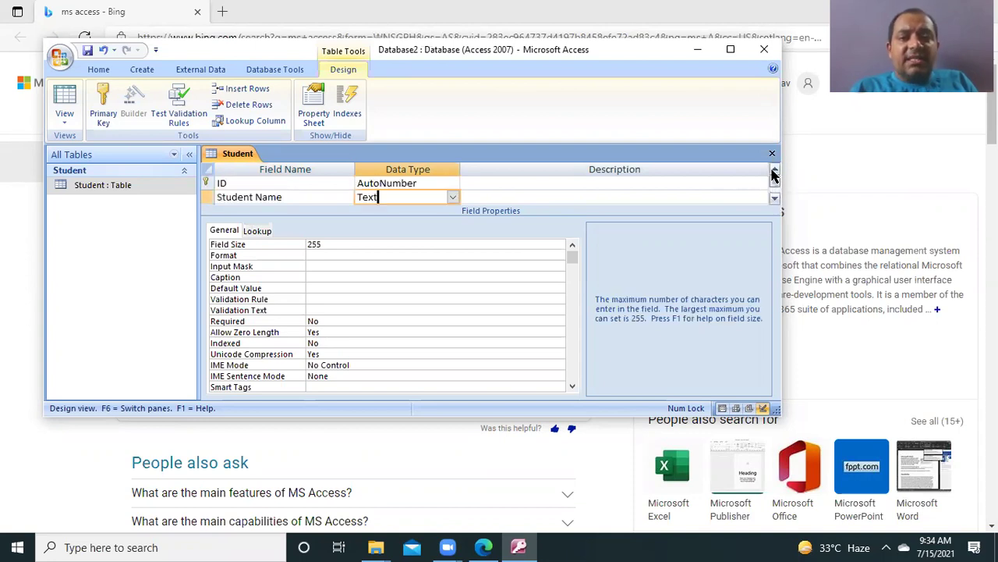
{"action": "left_click", "coordinate": [775, 199]}
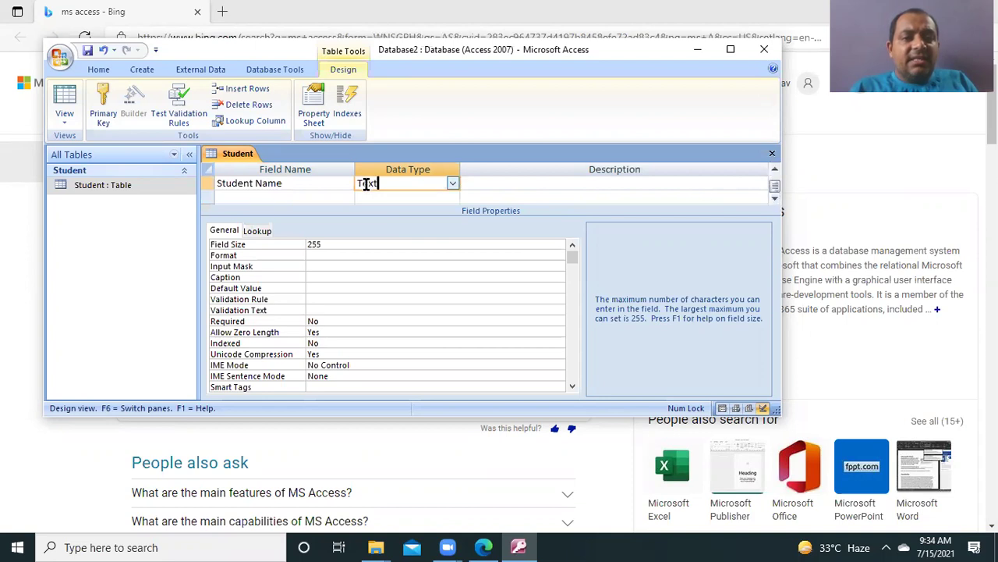
Step: Add a 'Student Roll' field below Student Name and return to the ID row
{"action": "left_click", "coordinate": [274, 197]}
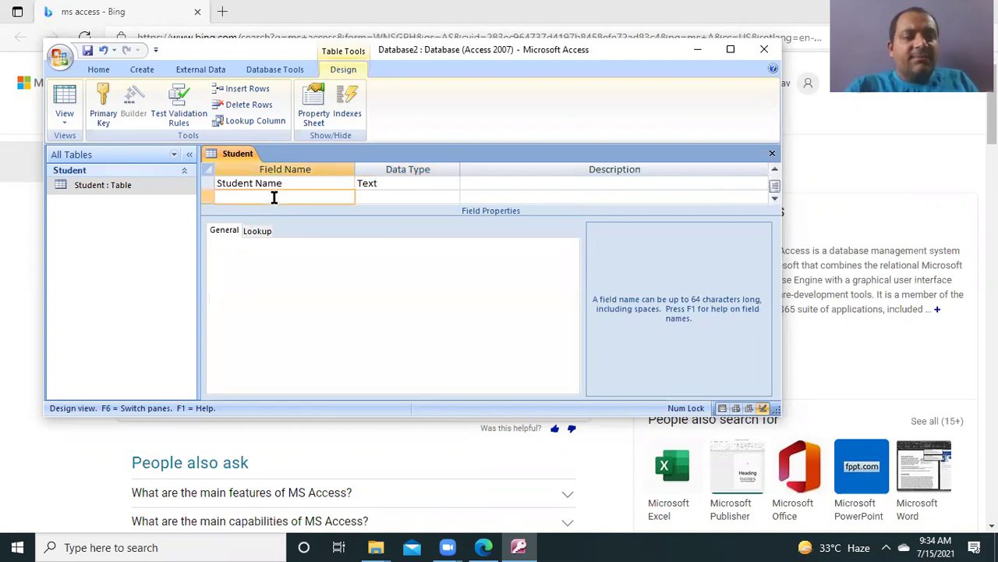
{"action": "type", "text": "S"}
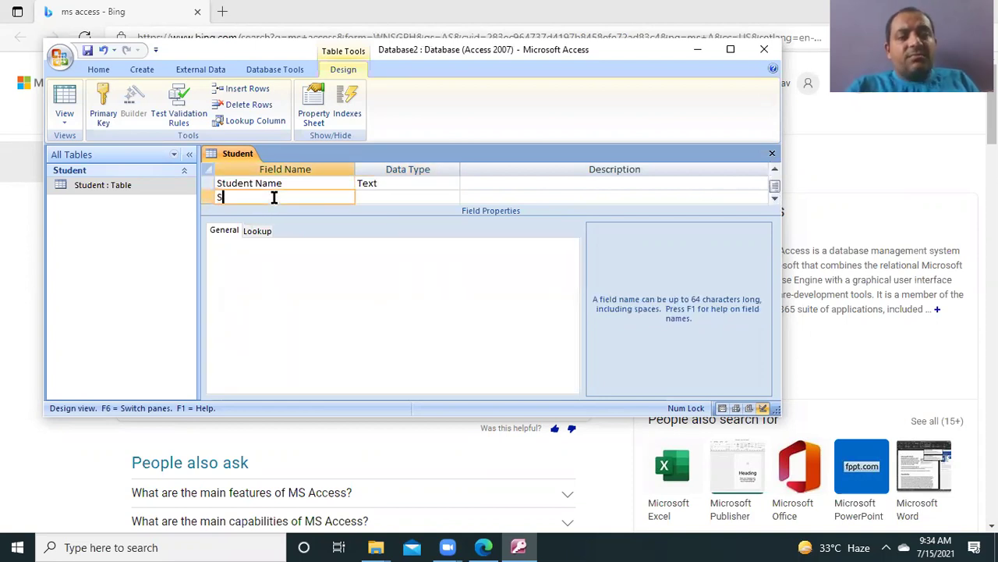
{"action": "type", "text": "tu"}
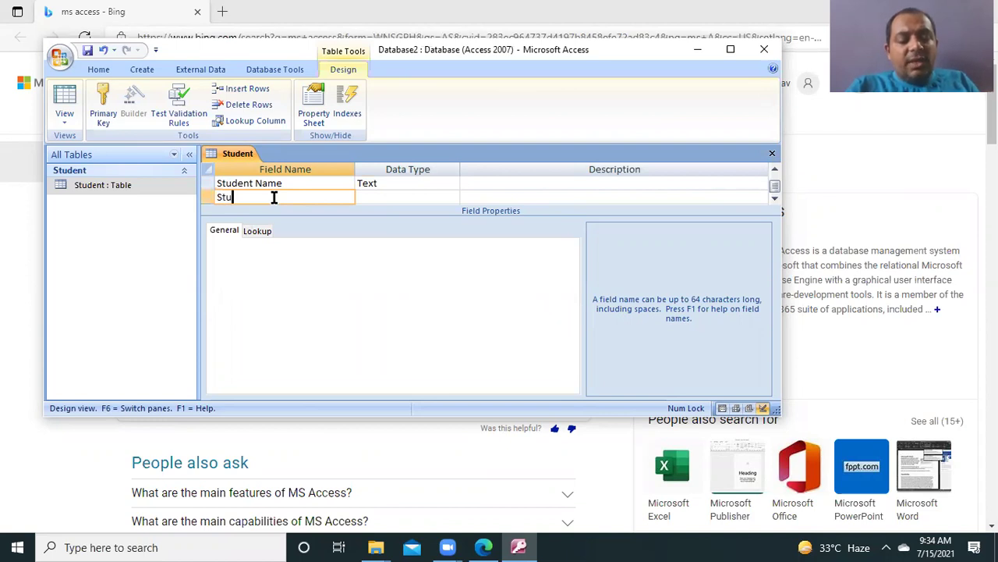
{"action": "type", "text": "dent "}
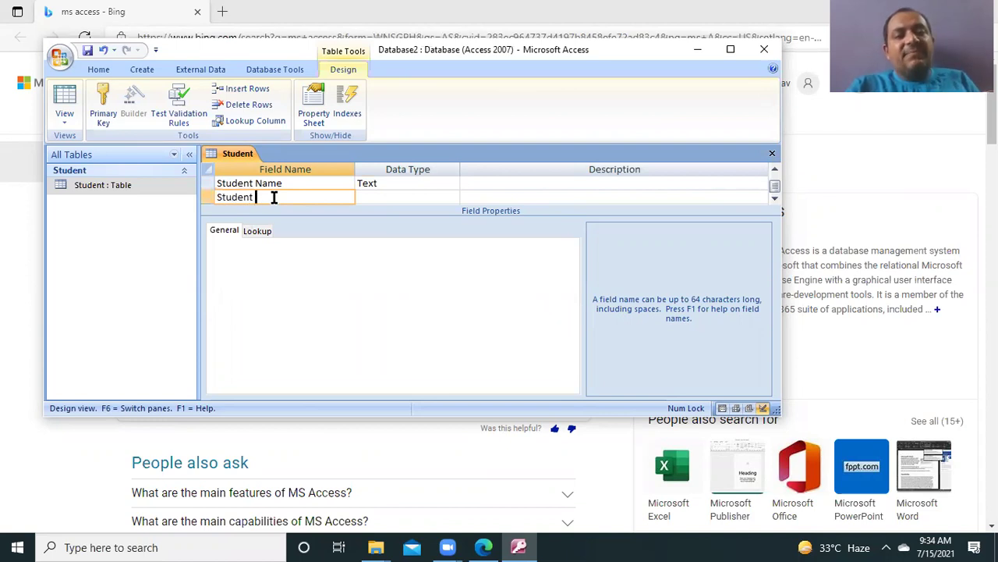
{"action": "type", "text": "Roll"}
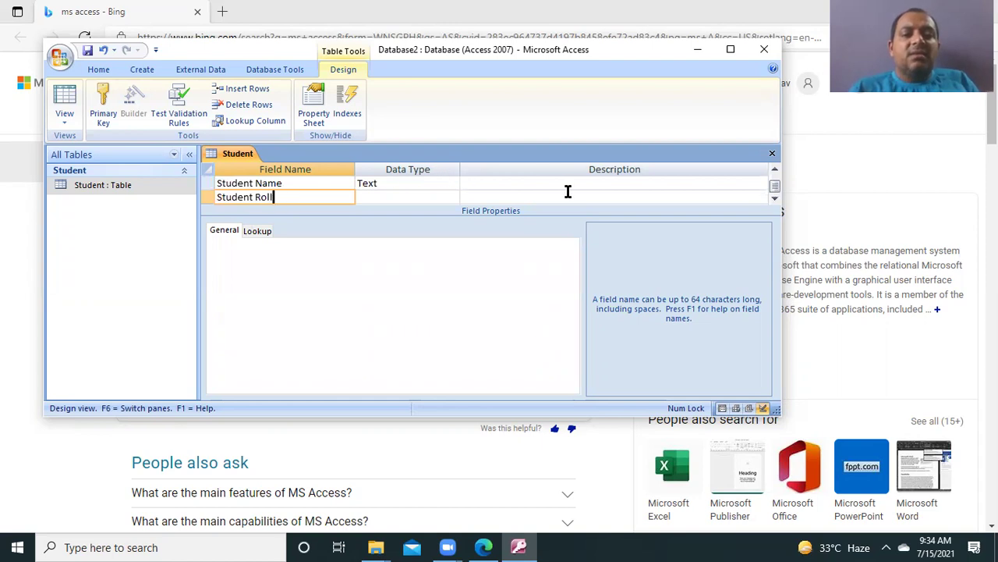
{"action": "left_click", "coordinate": [775, 171]}
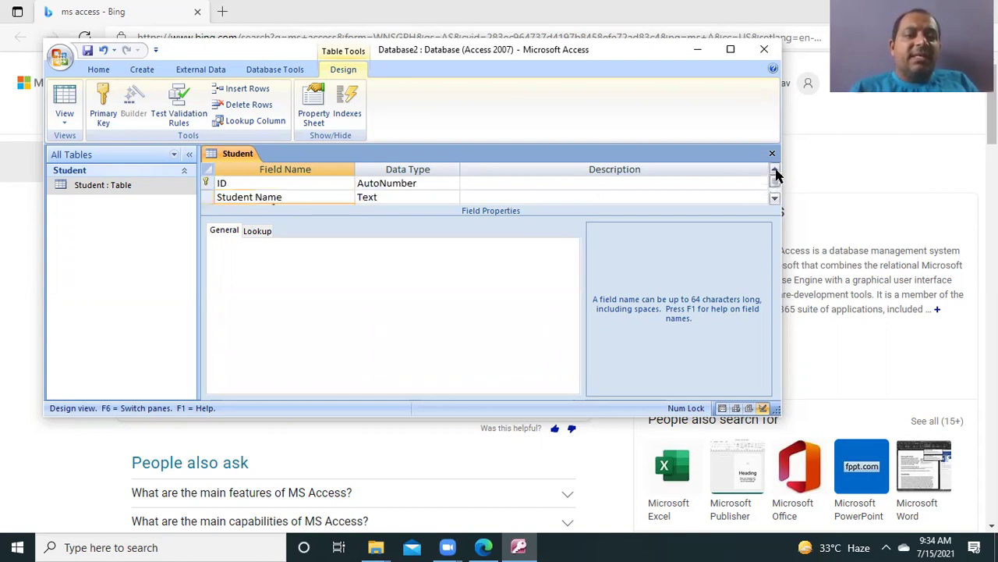
{"action": "left_click", "coordinate": [217, 182]}
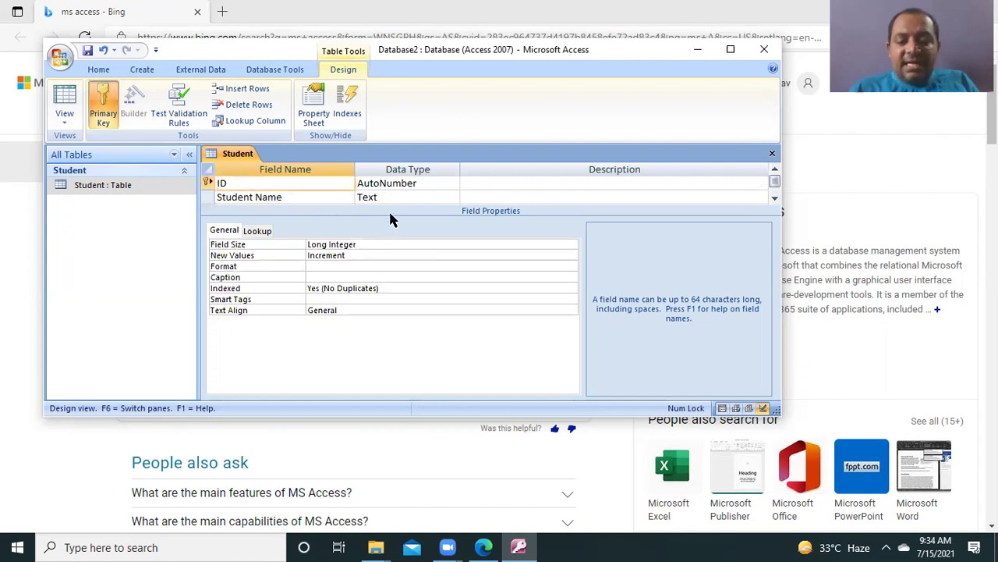
Step: Rename the fields to Student_ID, Student_Name and Student_Roll with underscores
{"action": "type", "text": "S"}
{"action": "type", "text": "tuden"}
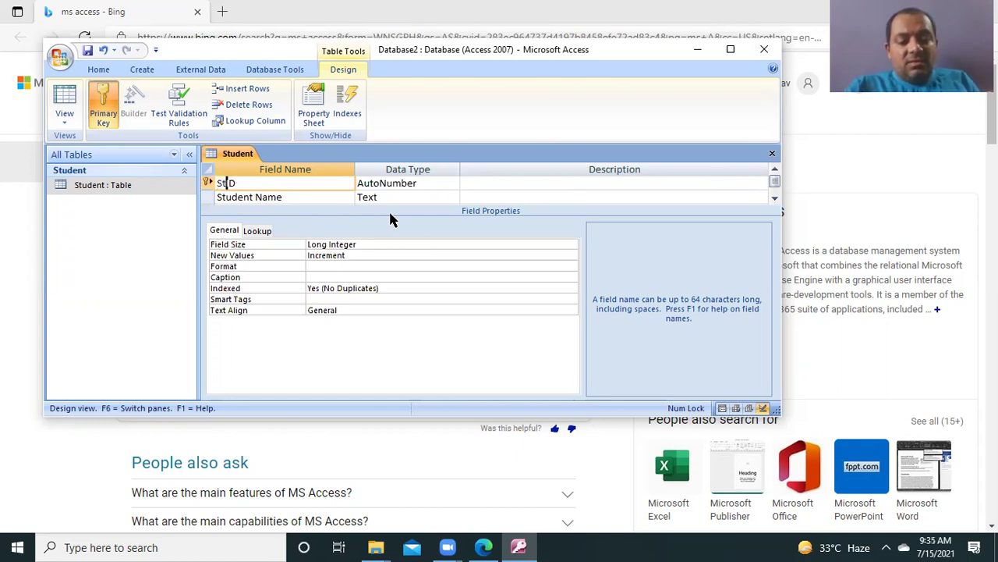
{"action": "type", "text": "t"}
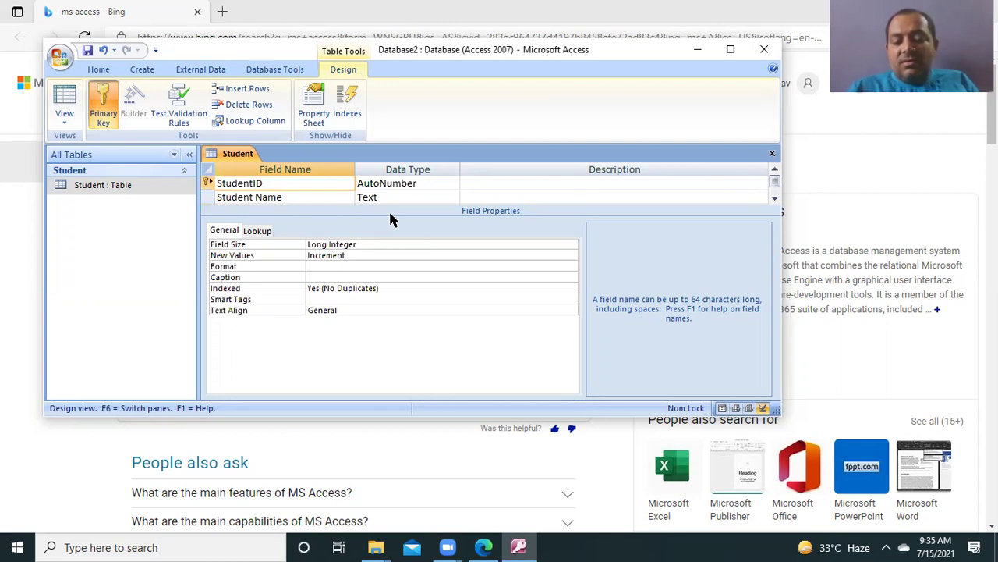
{"action": "type", "text": "_"}
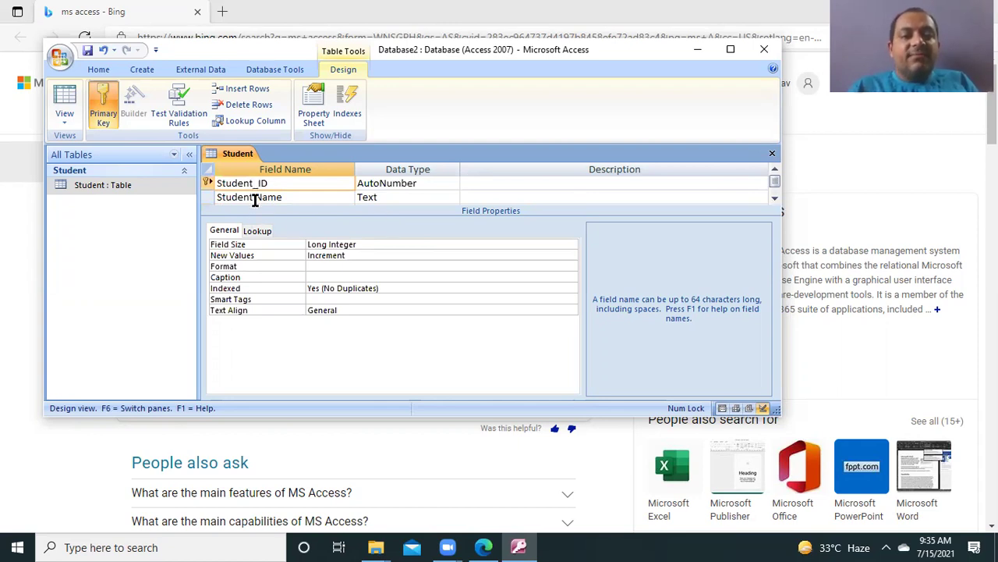
{"action": "left_click", "coordinate": [257, 197]}
{"action": "key", "text": "BackSpace"}
{"action": "type", "text": "_"}
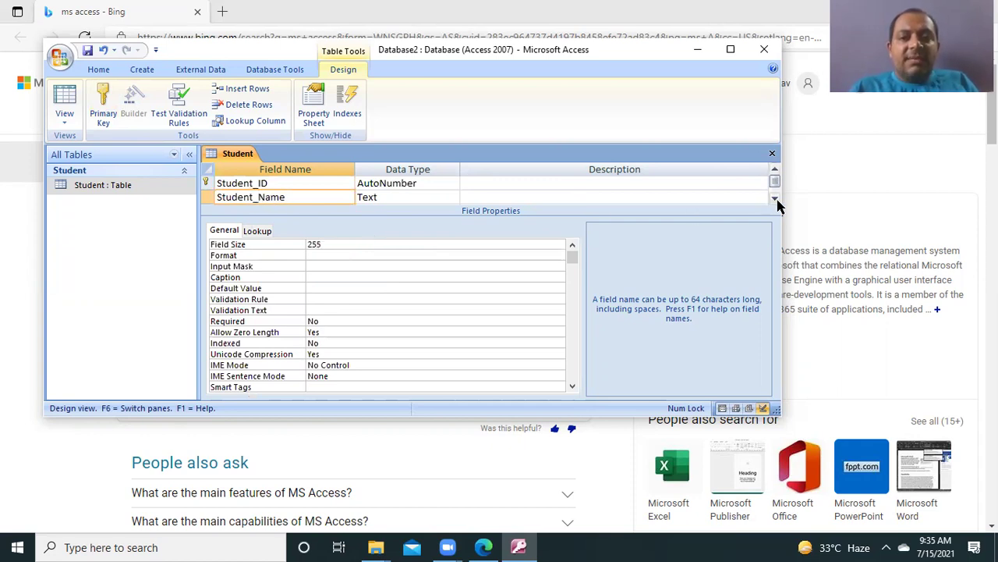
{"action": "left_click", "coordinate": [776, 200]}
{"action": "left_click", "coordinate": [281, 184]}
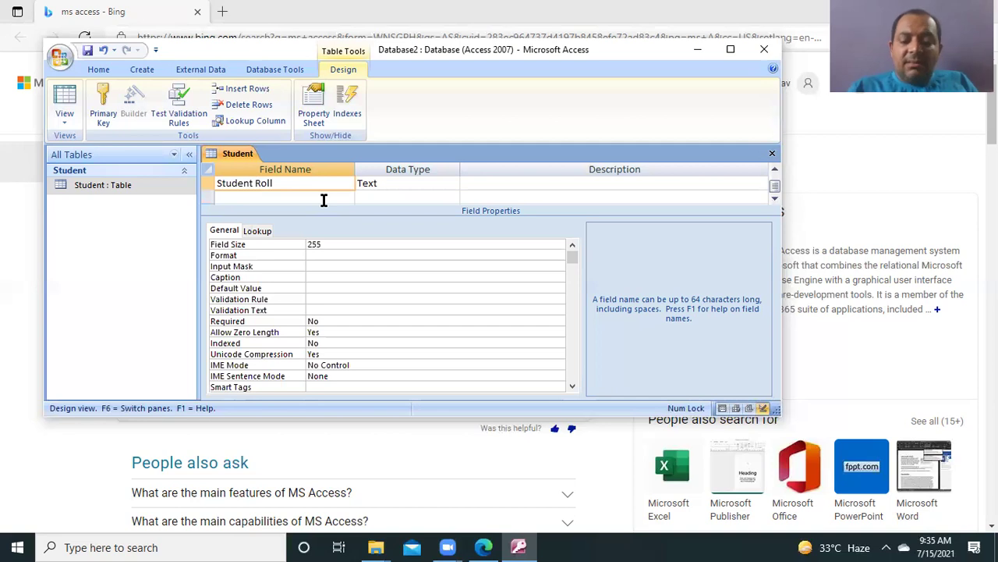
{"action": "key", "text": "Left"}
{"action": "key", "text": "Left"}
{"action": "key", "text": "Left"}
{"action": "key", "text": "Left"}
{"action": "key", "text": "BackSpace"}
{"action": "type", "text": "_"}
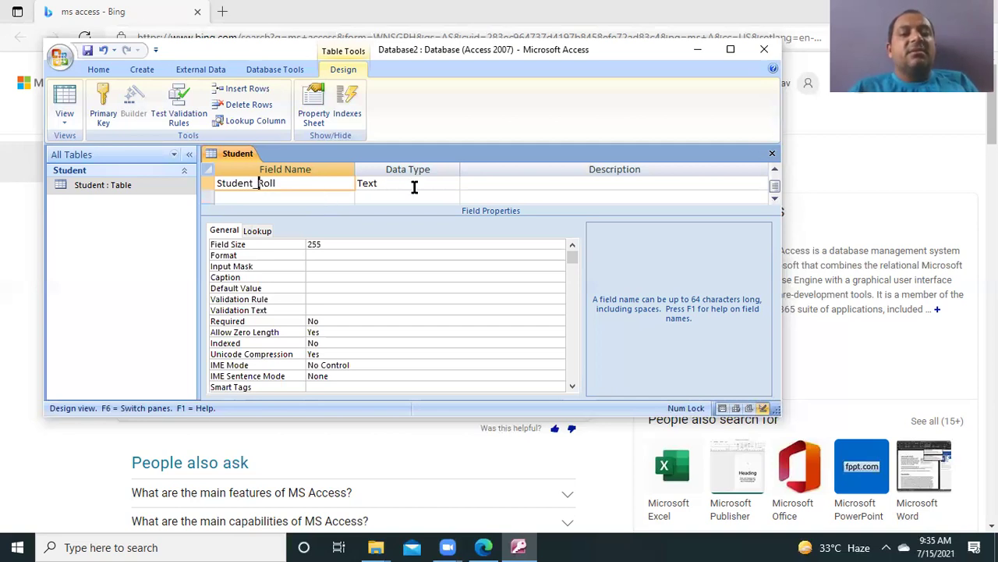
Step: Set Student_Roll's data type to Number and maximize the Access window
{"action": "left_click", "coordinate": [412, 185]}
{"action": "left_click", "coordinate": [452, 184]}
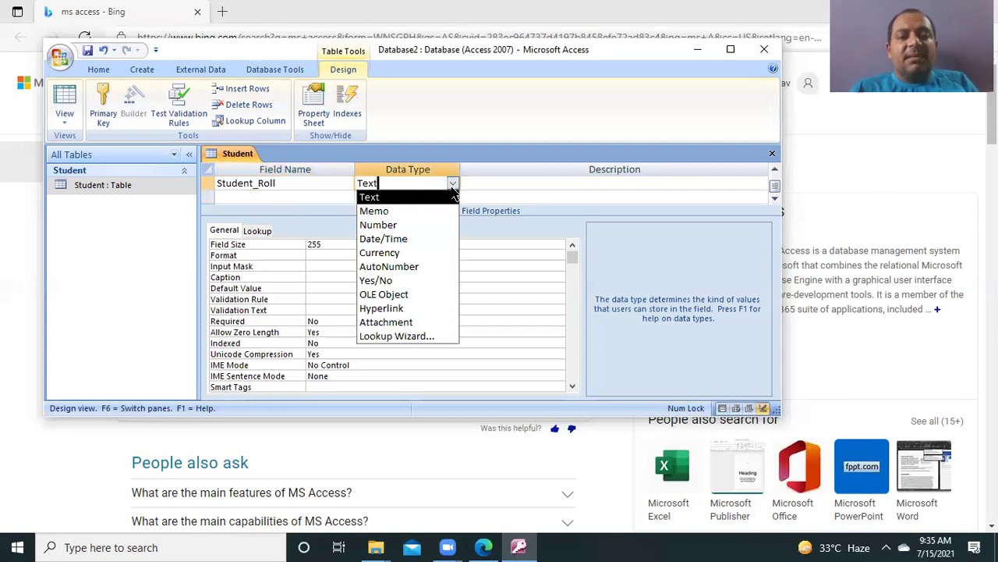
{"action": "left_click", "coordinate": [392, 227]}
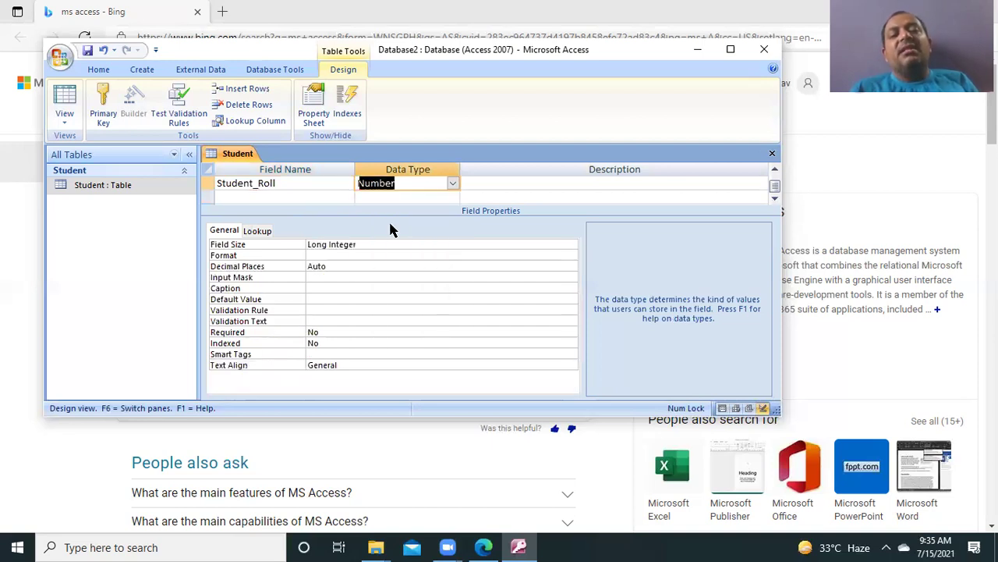
{"action": "double_click", "coordinate": [775, 173]}
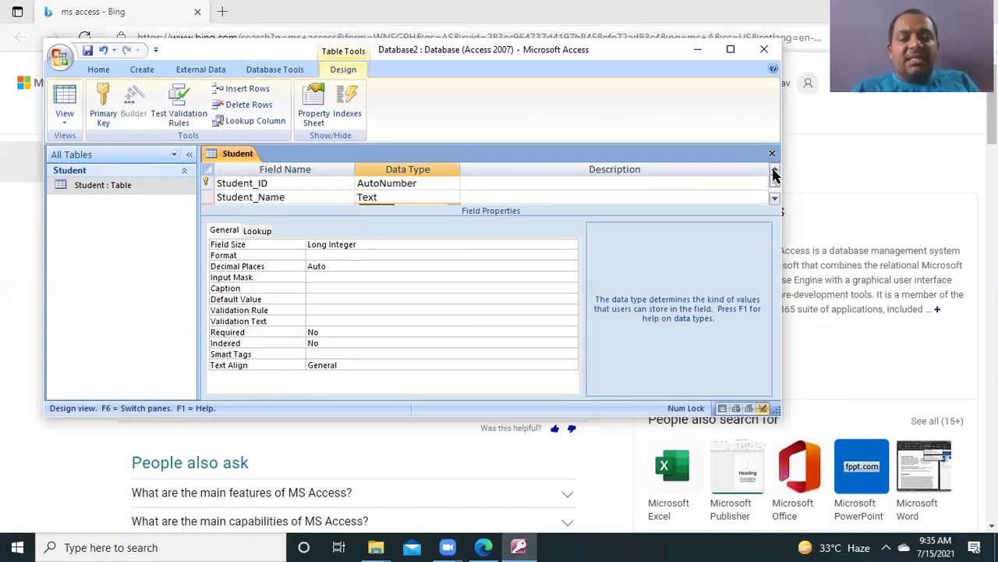
{"action": "double_click", "coordinate": [529, 48]}
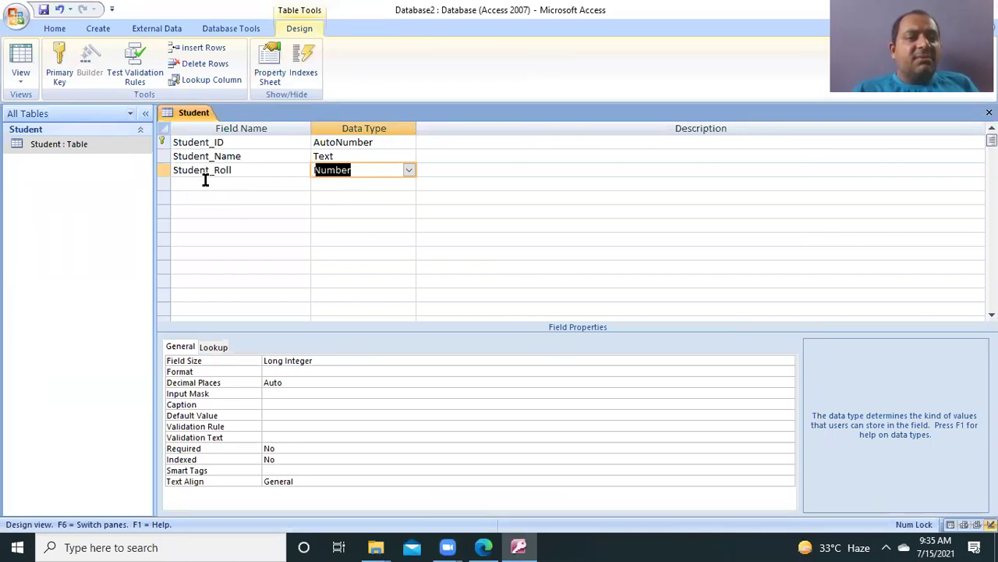
Step: Enter Student_Address in the fourth Field Name row, keeping the default Text type
{"action": "left_click", "coordinate": [207, 188]}
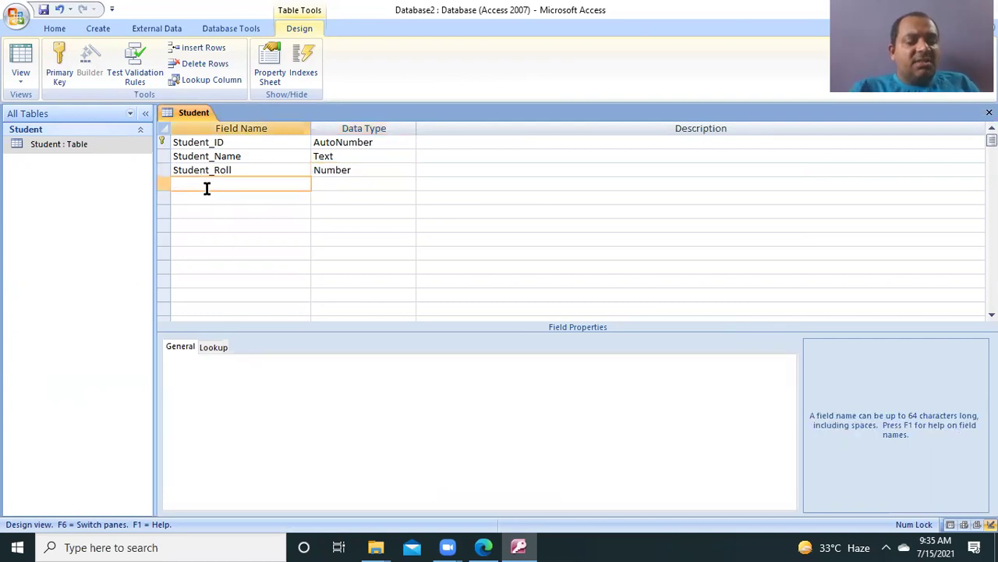
{"action": "type", "text": "S"}
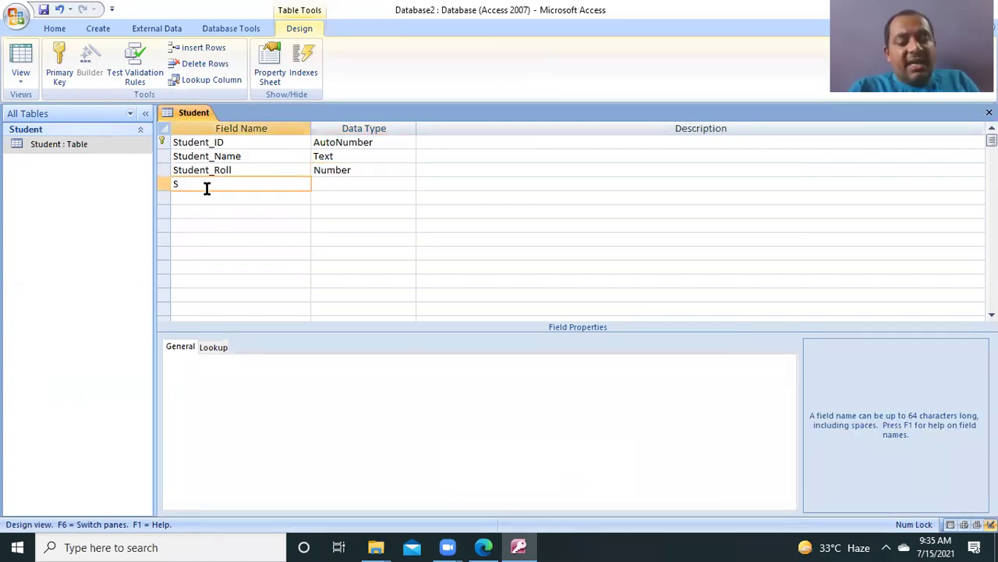
{"action": "type", "text": "t"}
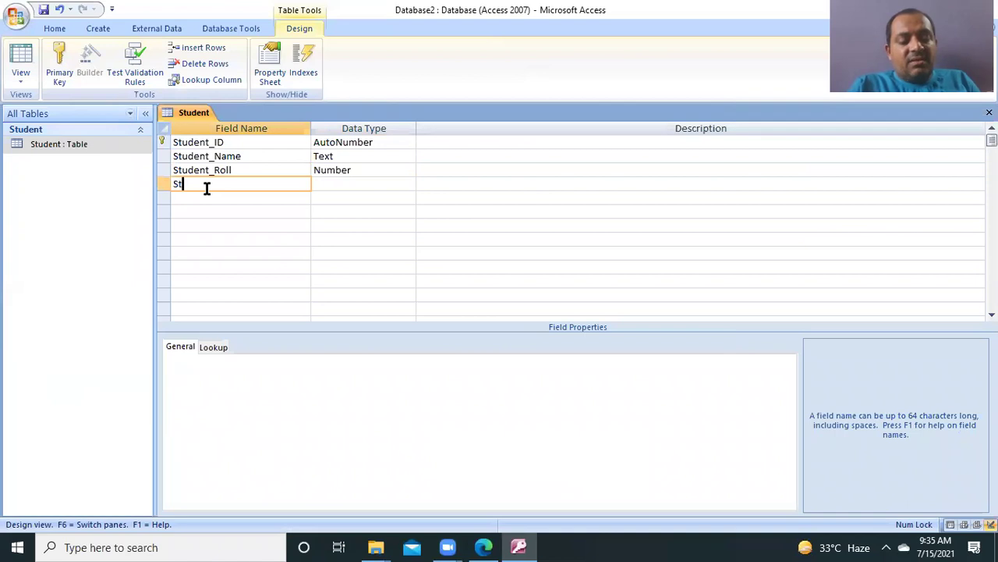
{"action": "type", "text": "uden"}
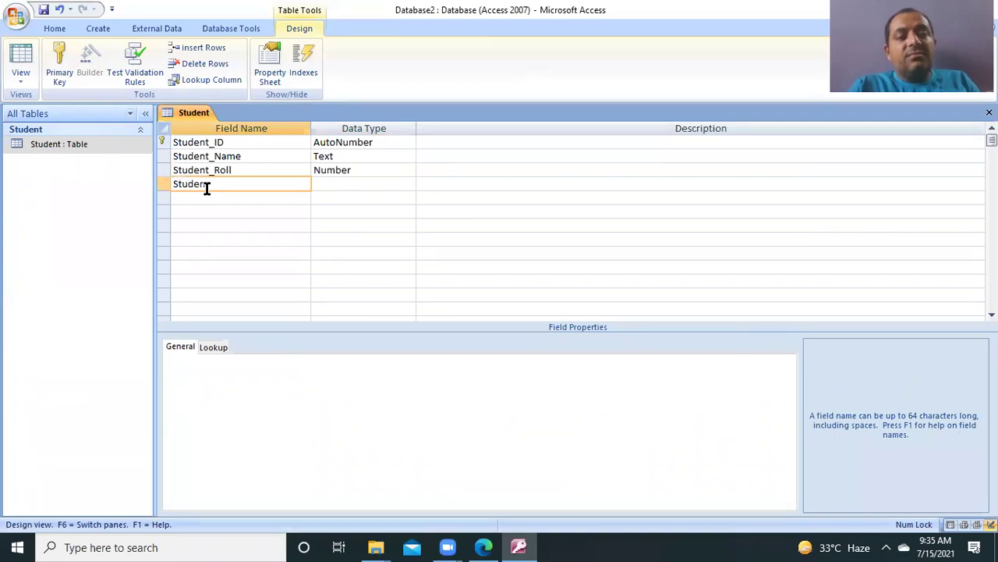
{"action": "type", "text": "t_Address"}
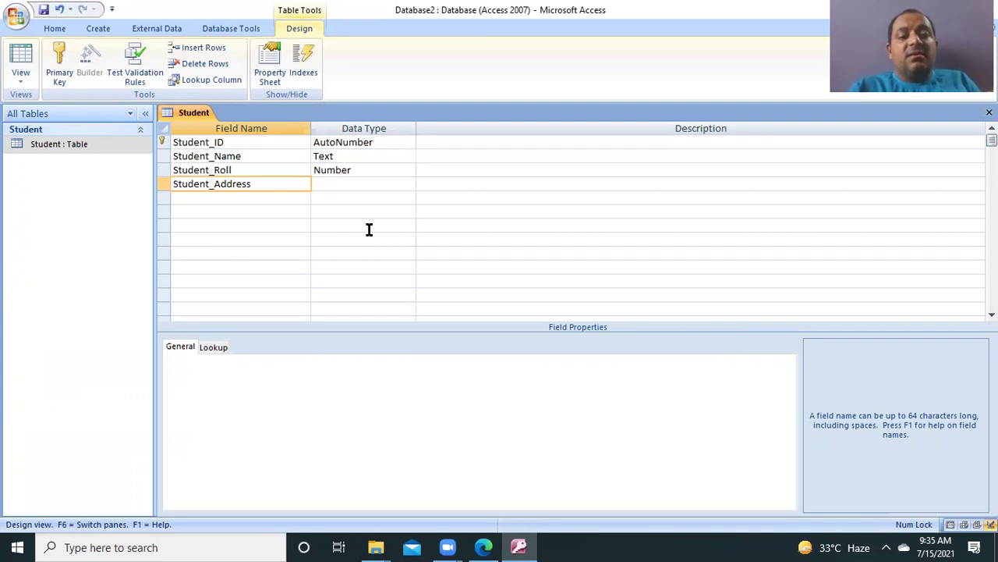
{"action": "left_click", "coordinate": [368, 227]}
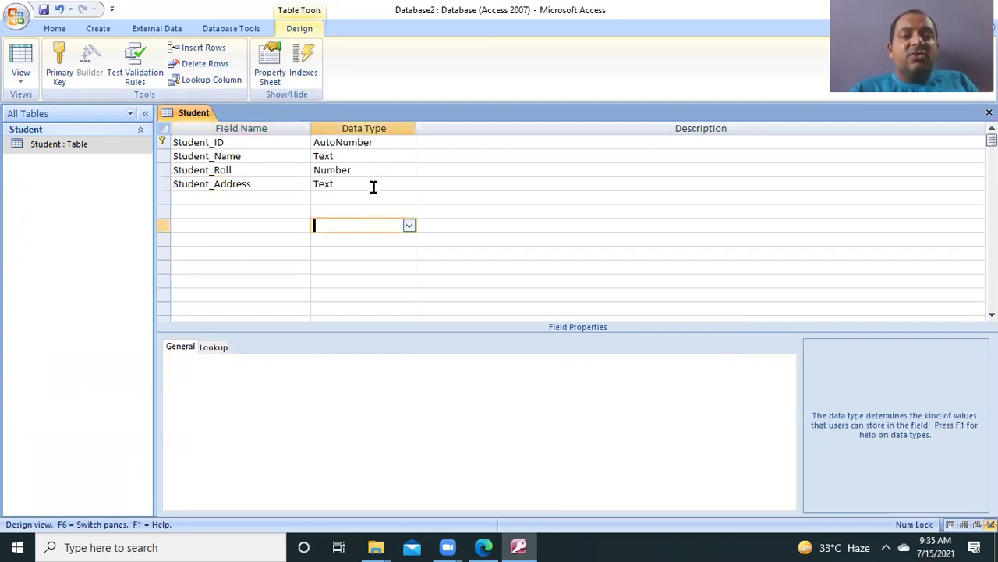
{"action": "left_click", "coordinate": [372, 188]}
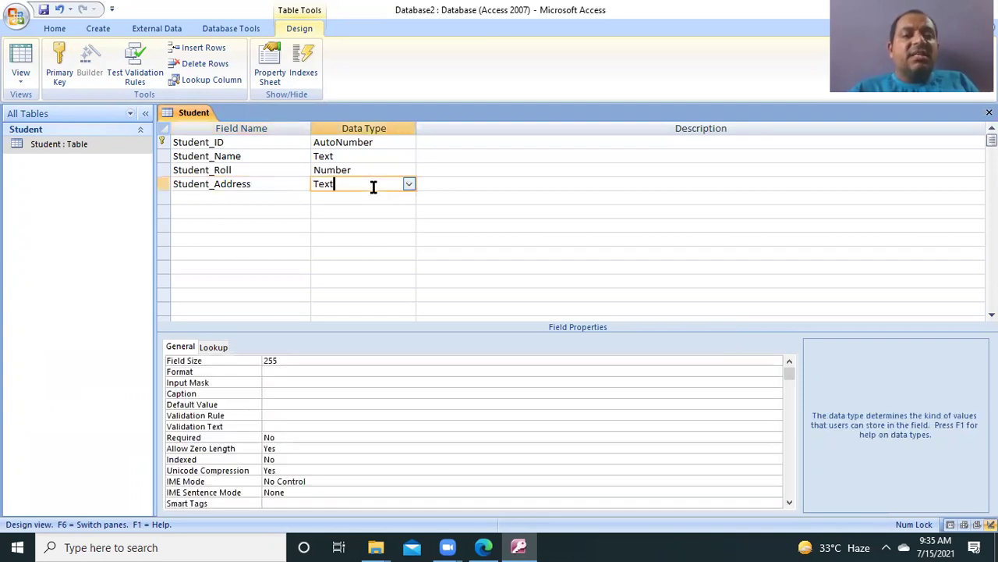
{"action": "left_click", "coordinate": [257, 198]}
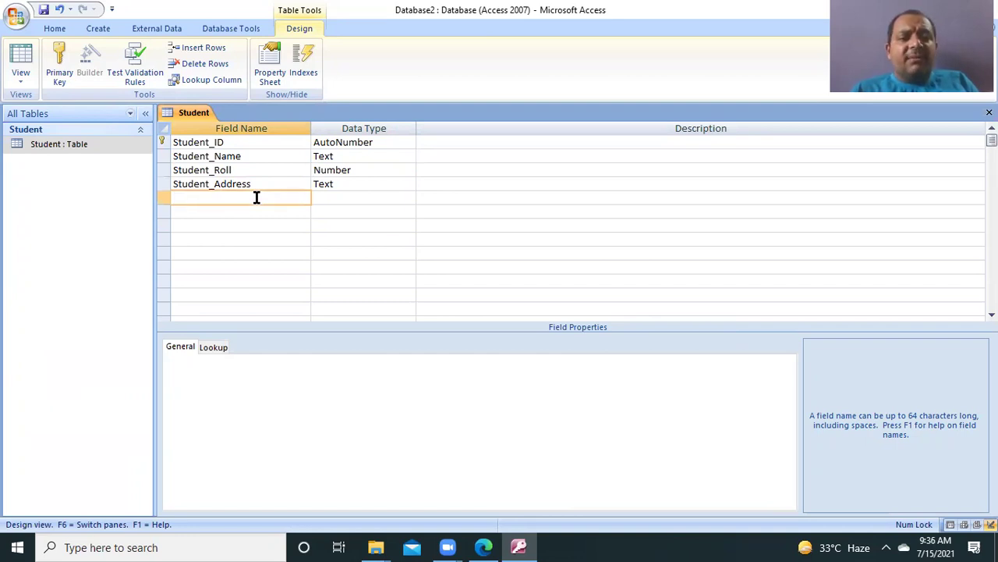
Step: Add a fifth field, Student_Contacts, with the Number data type to the Student table design
{"action": "type", "text": "Student_"}
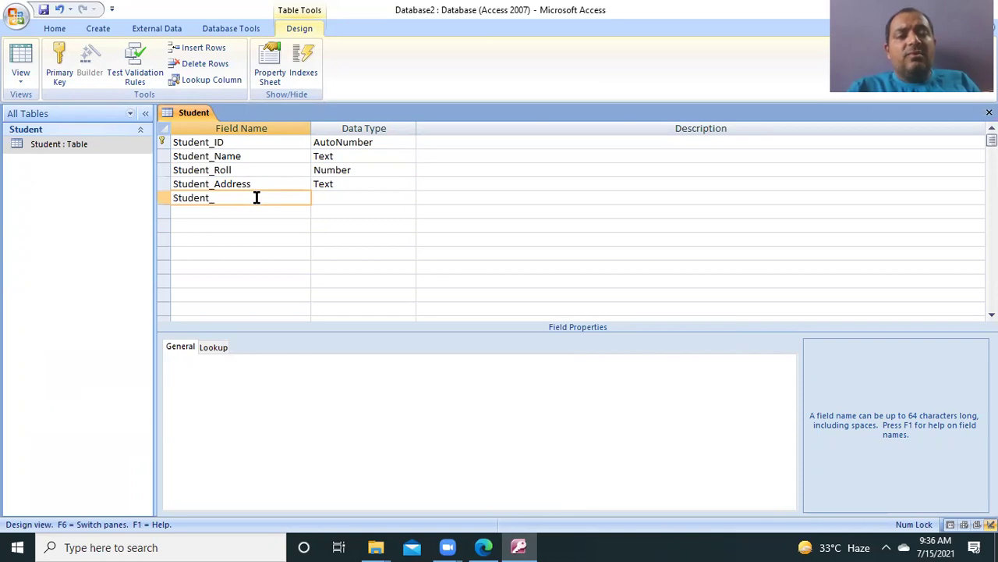
{"action": "type", "text": "C"}
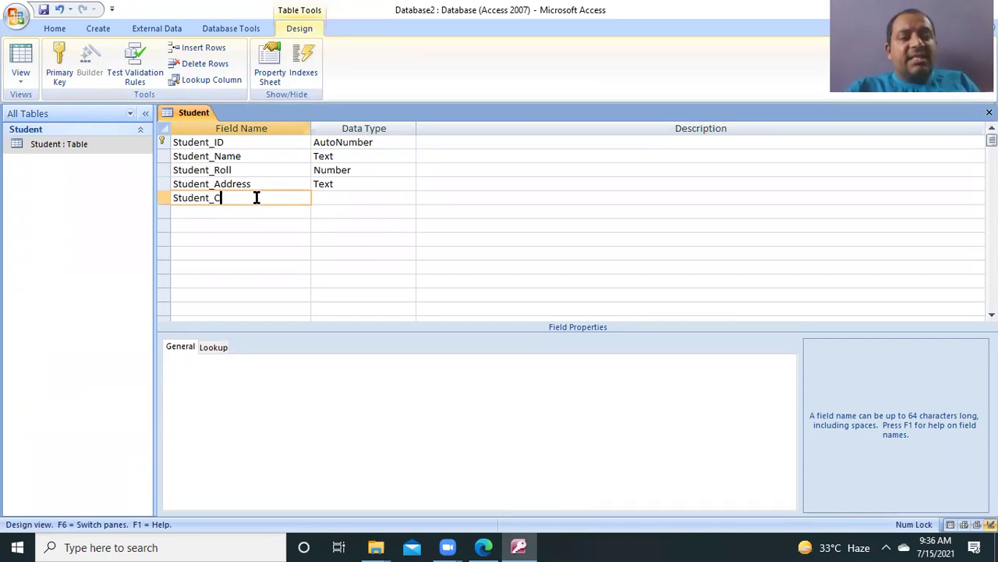
{"action": "type", "text": "ont"}
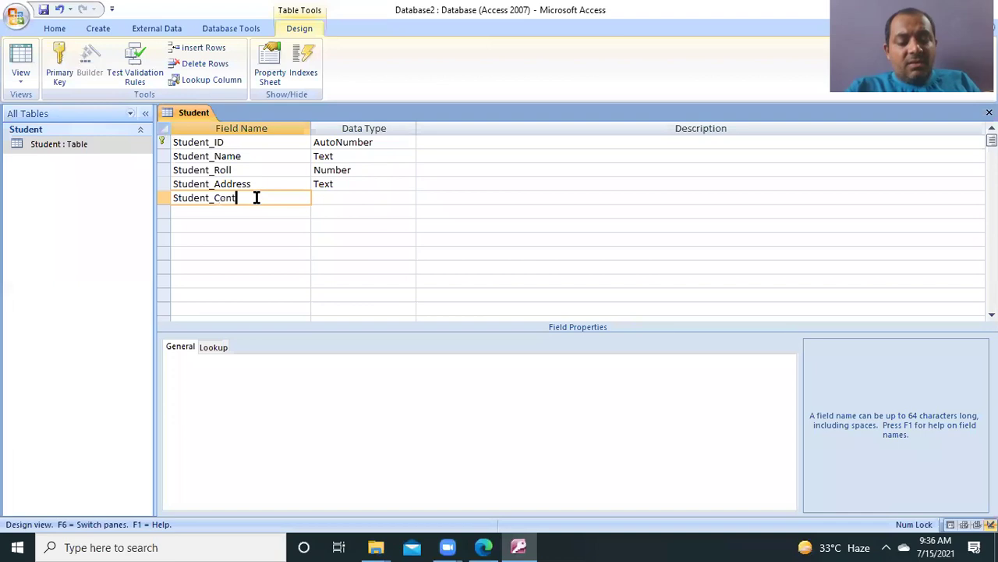
{"action": "type", "text": "acts"}
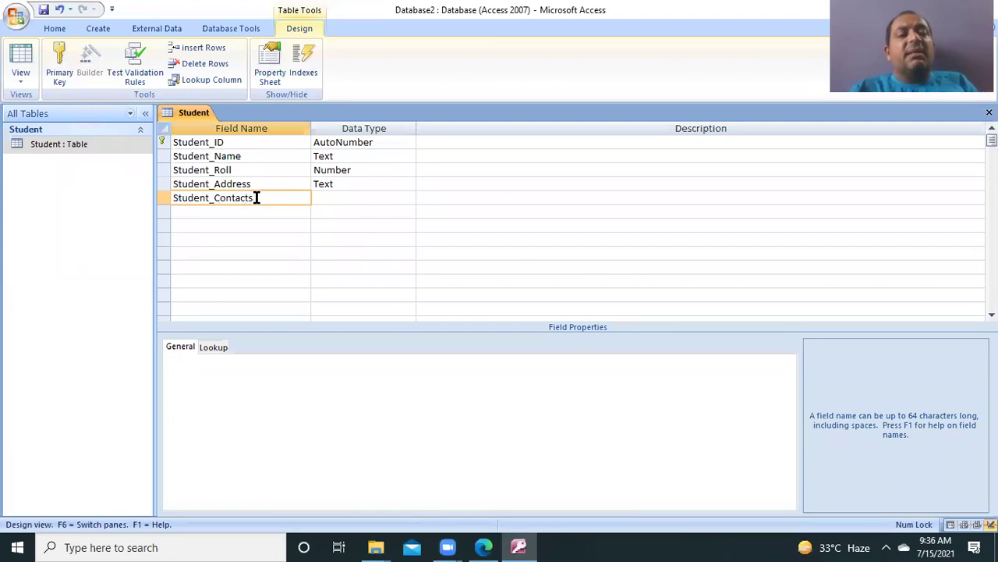
{"action": "left_click", "coordinate": [356, 196]}
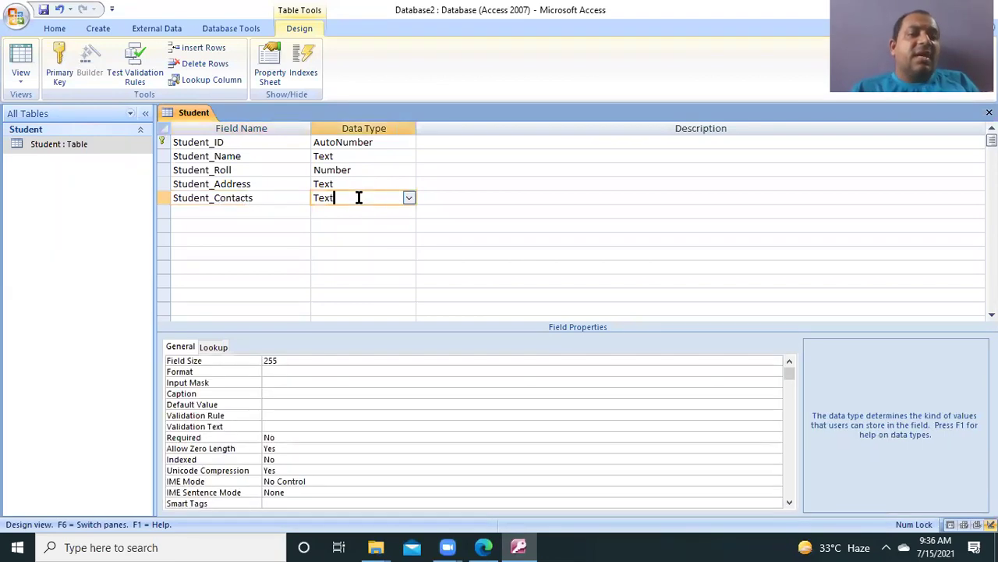
{"action": "left_click", "coordinate": [409, 199]}
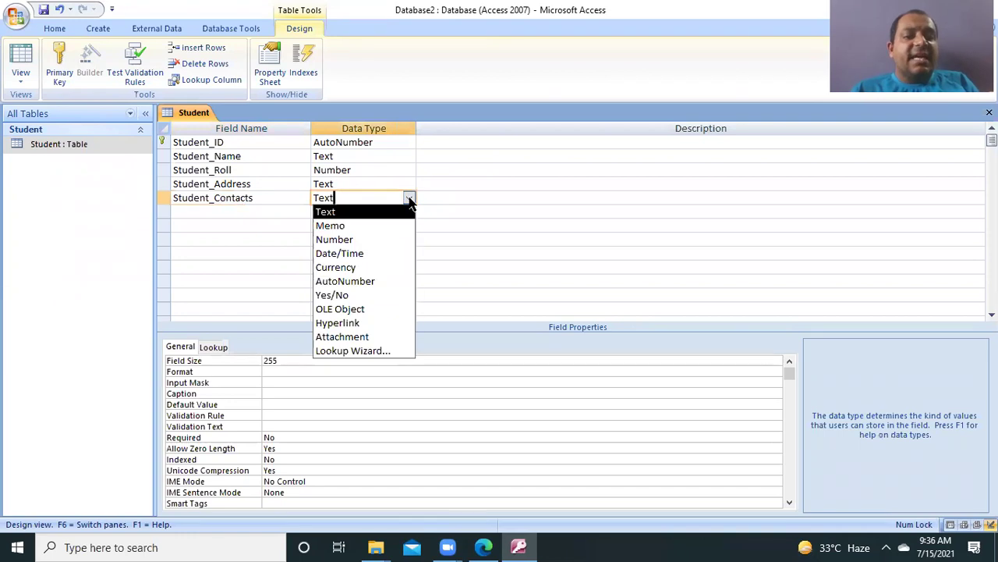
{"action": "left_click", "coordinate": [355, 240]}
{"action": "left_click", "coordinate": [470, 253]}
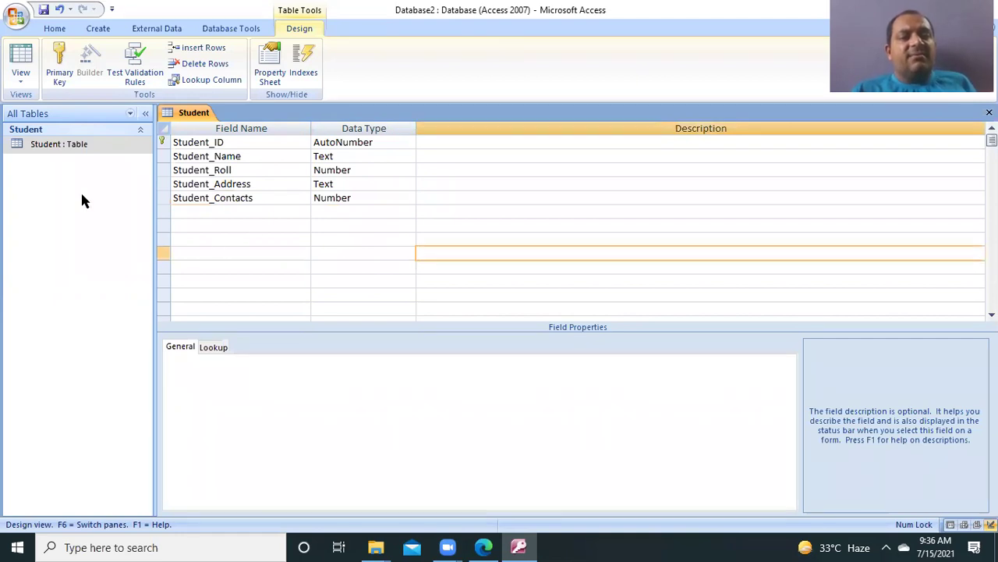
{"action": "right_click", "coordinate": [63, 148]}
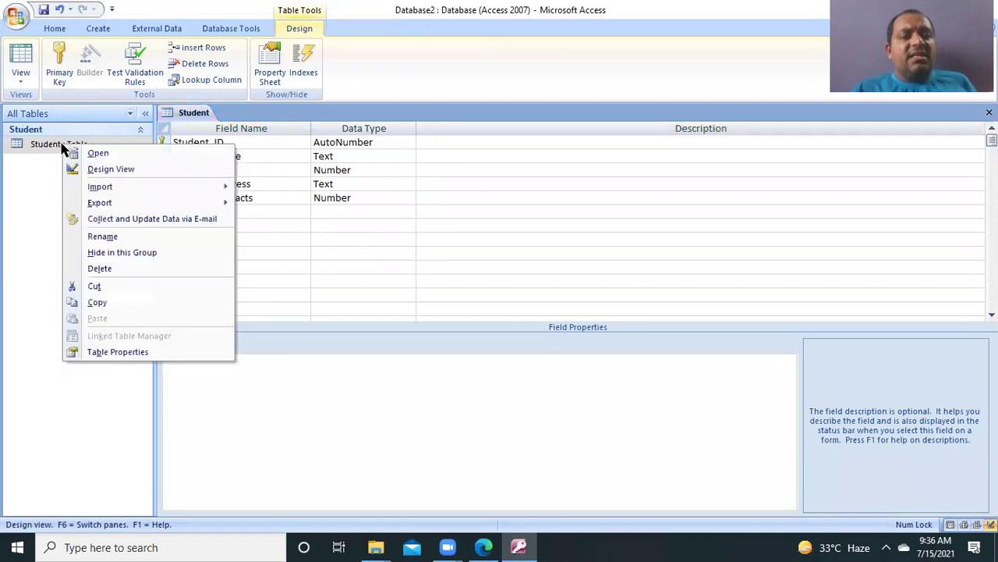
{"action": "left_click", "coordinate": [111, 169]}
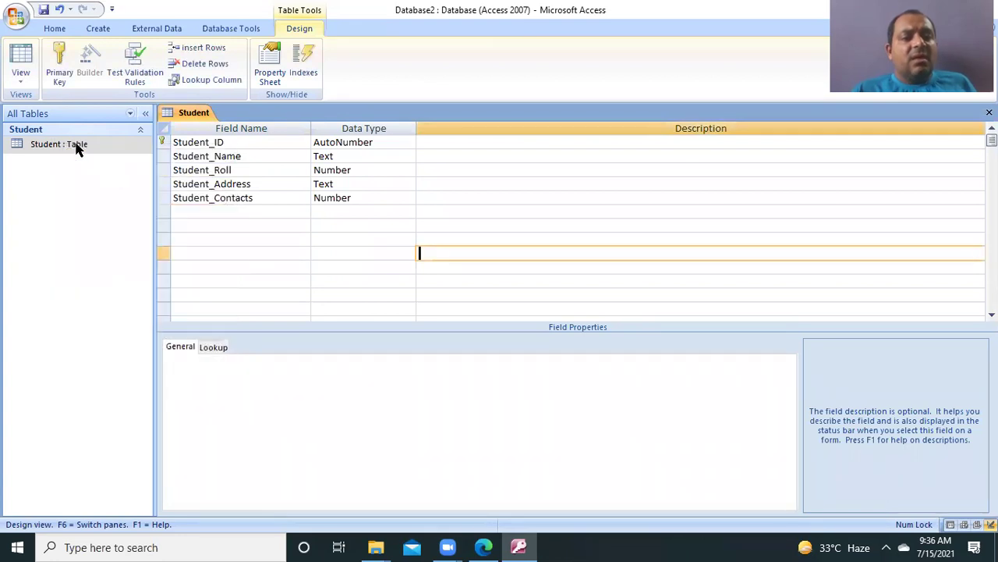
{"action": "right_click", "coordinate": [77, 149]}
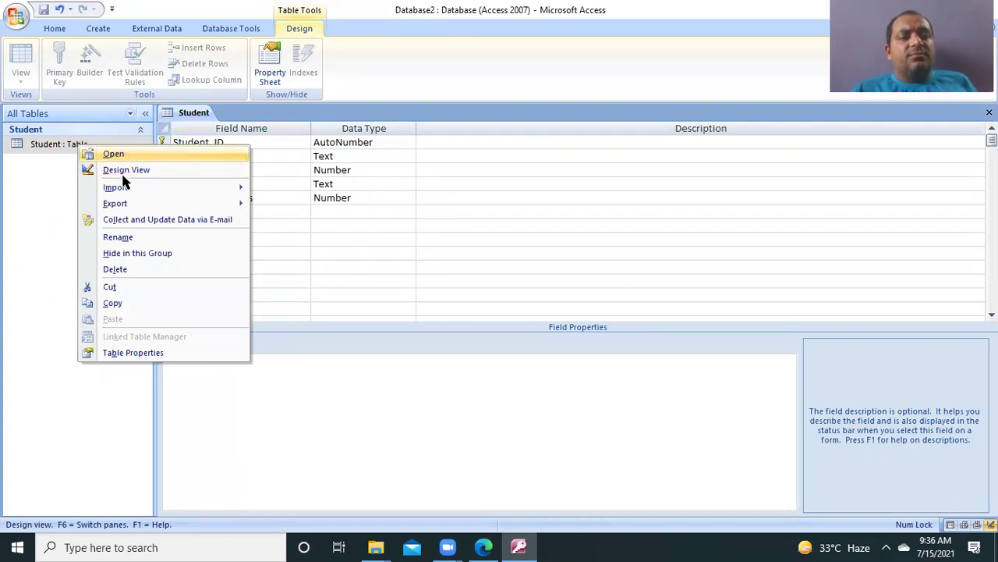
{"action": "left_click", "coordinate": [47, 331]}
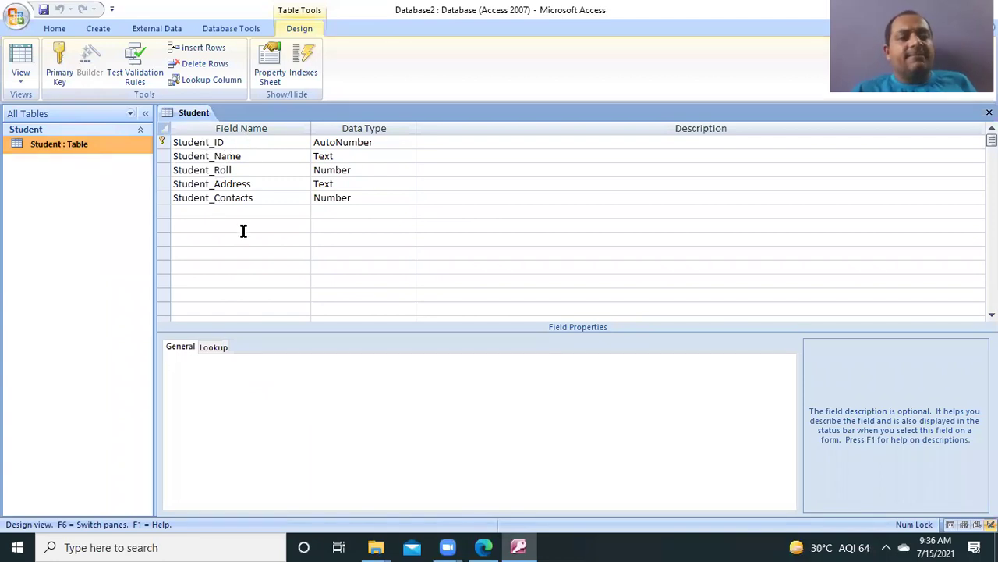
{"action": "right_click", "coordinate": [64, 148]}
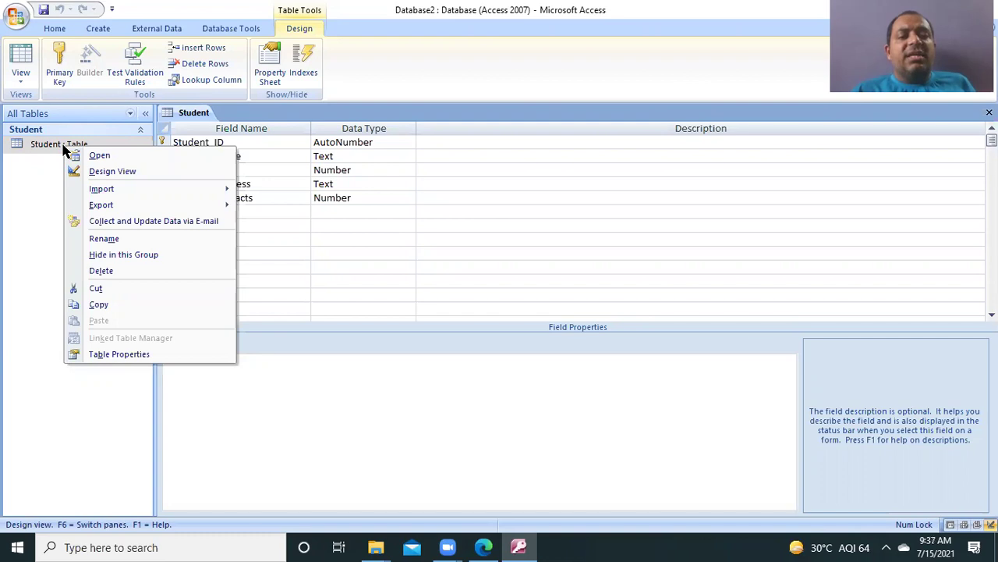
{"action": "left_click", "coordinate": [21, 197]}
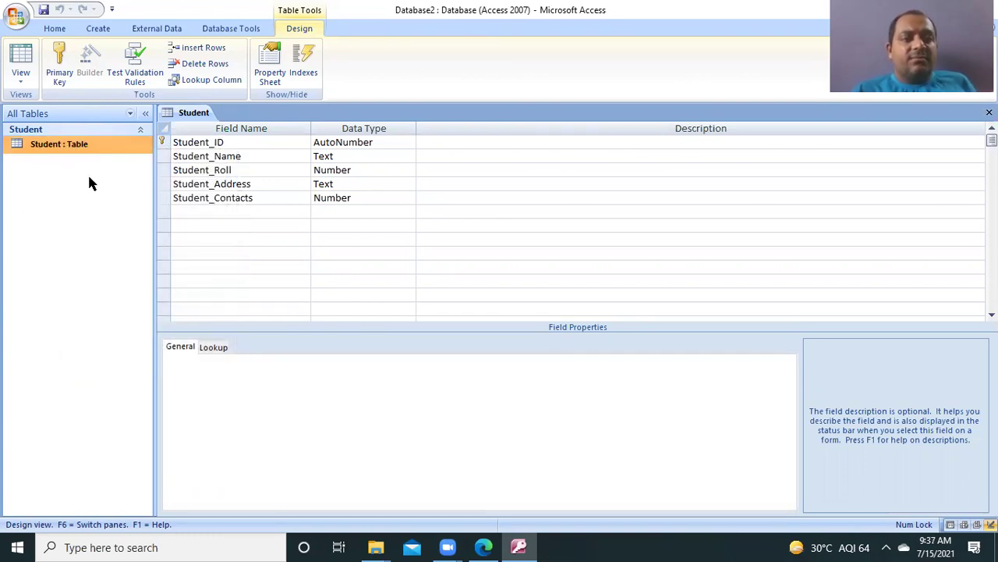
Step: Save the Student design, open its datasheet, and clear record 1's leftover Student_Name text
{"action": "double_click", "coordinate": [94, 148]}
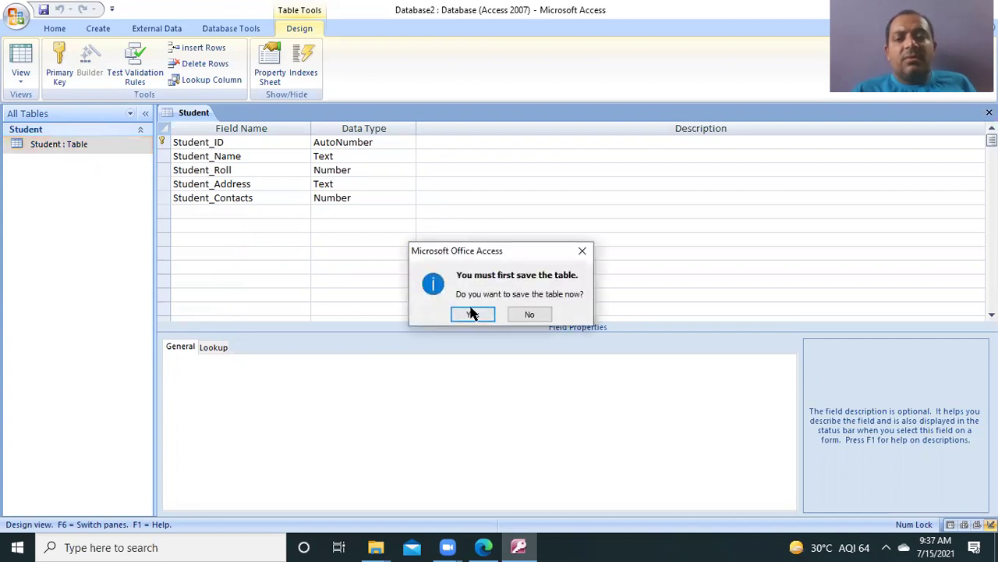
{"action": "left_click", "coordinate": [474, 316]}
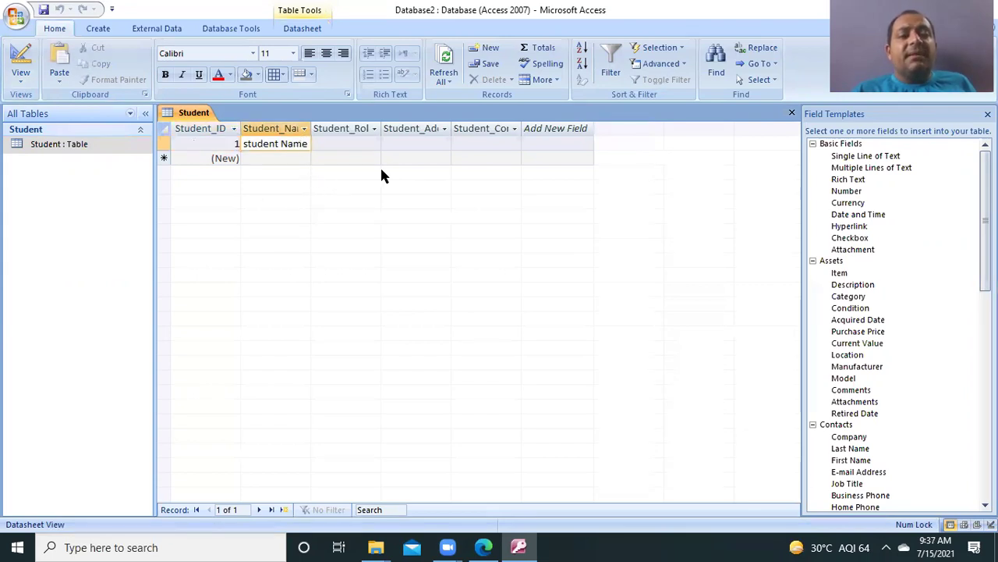
{"action": "key", "text": "End"}
{"action": "key", "text": "BackSpace"}
{"action": "key", "text": "BackSpace"}
{"action": "key", "text": "BackSpace"}
{"action": "key", "text": "BackSpace"}
{"action": "key", "text": "BackSpace"}
{"action": "key", "text": "BackSpace"}
{"action": "key", "text": "BackSpace"}
{"action": "key", "text": "BackSpace"}
{"action": "key", "text": "BackSpace"}
{"action": "key", "text": "BackSpace"}
{"action": "key", "text": "BackSpace"}
{"action": "key", "text": "BackSpace"}
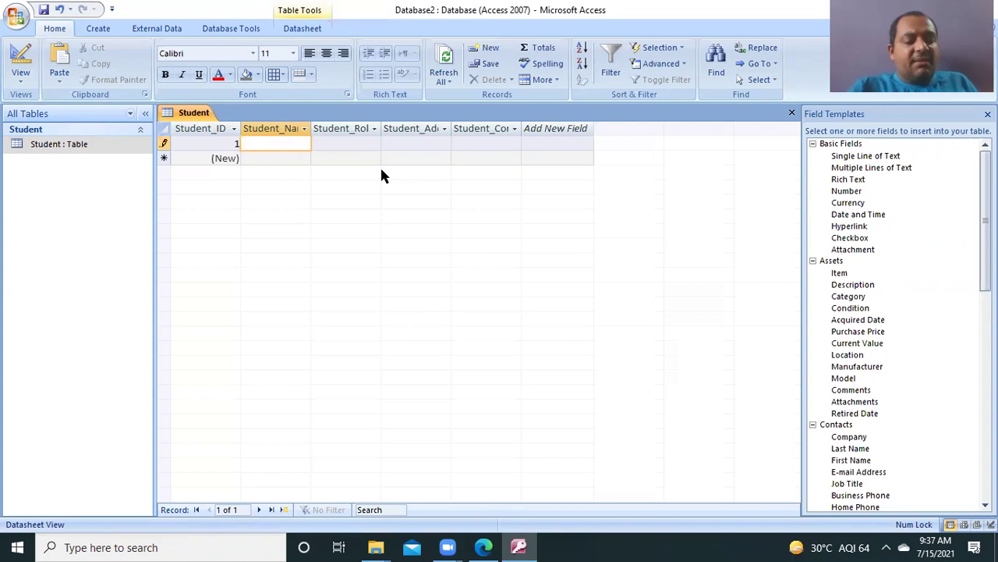
Step: Enter the student's name and Student_Roll 208 in record 1, removing the stray non-numeric characters
{"action": "type", "text": "Ram"}
{"action": "key", "text": "Tab"}
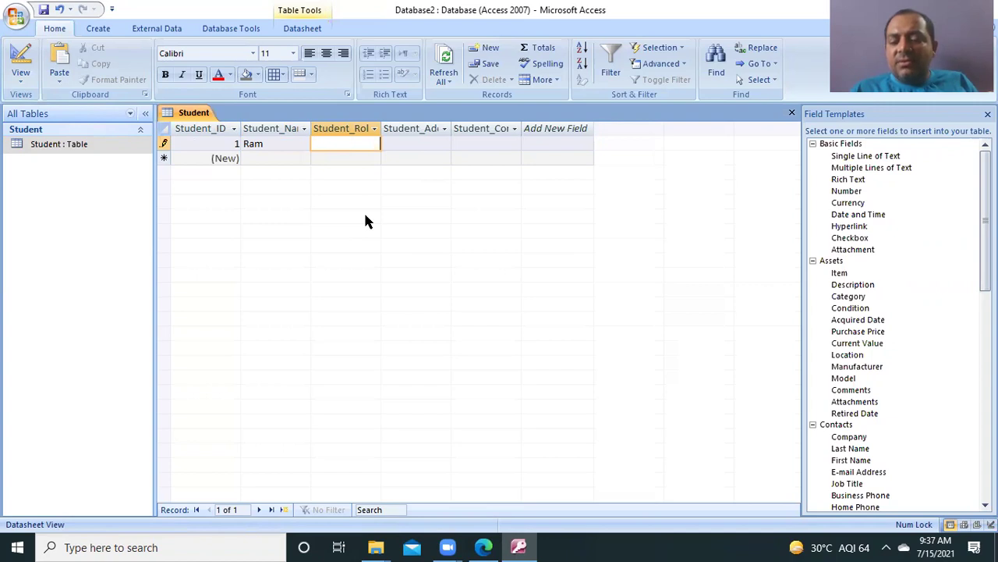
{"action": "type", "text": "208"}
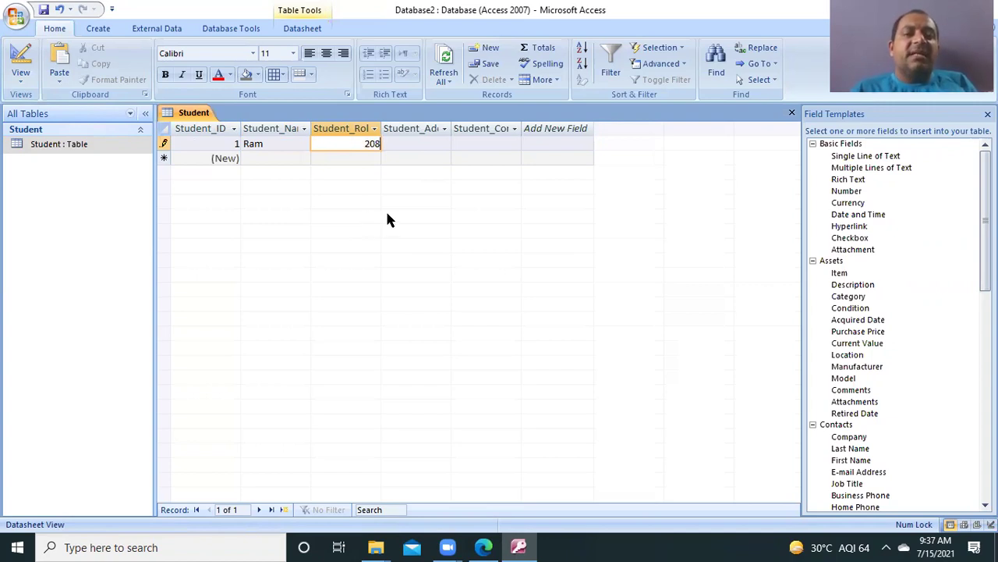
{"action": "type", "text": "b hh"}
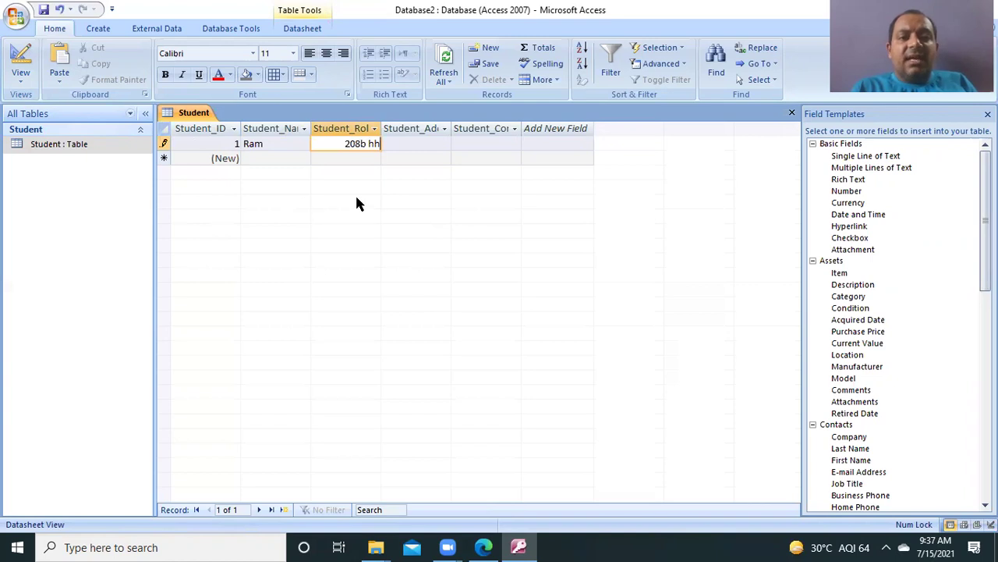
{"action": "left_click", "coordinate": [374, 129]}
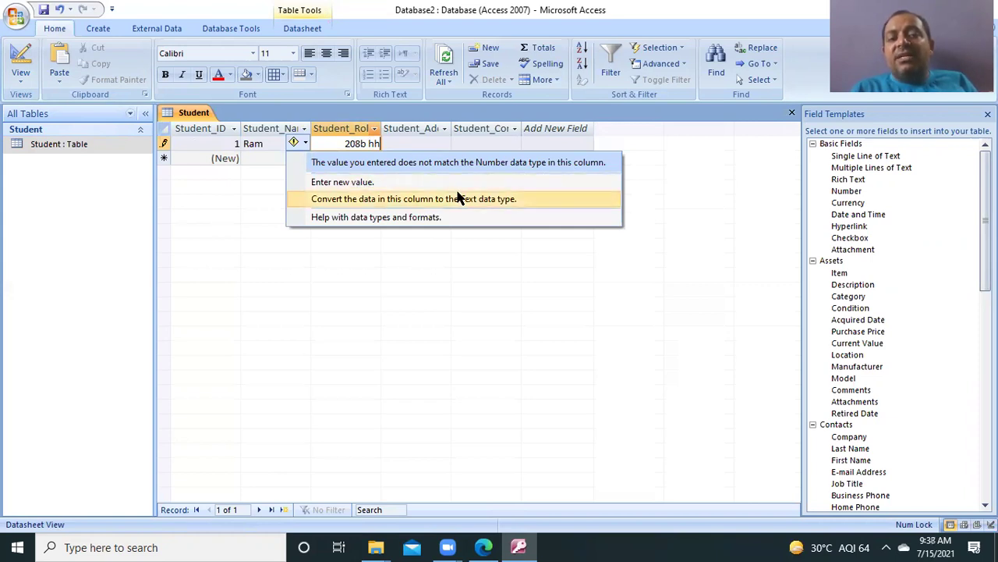
{"action": "left_click", "coordinate": [431, 273]}
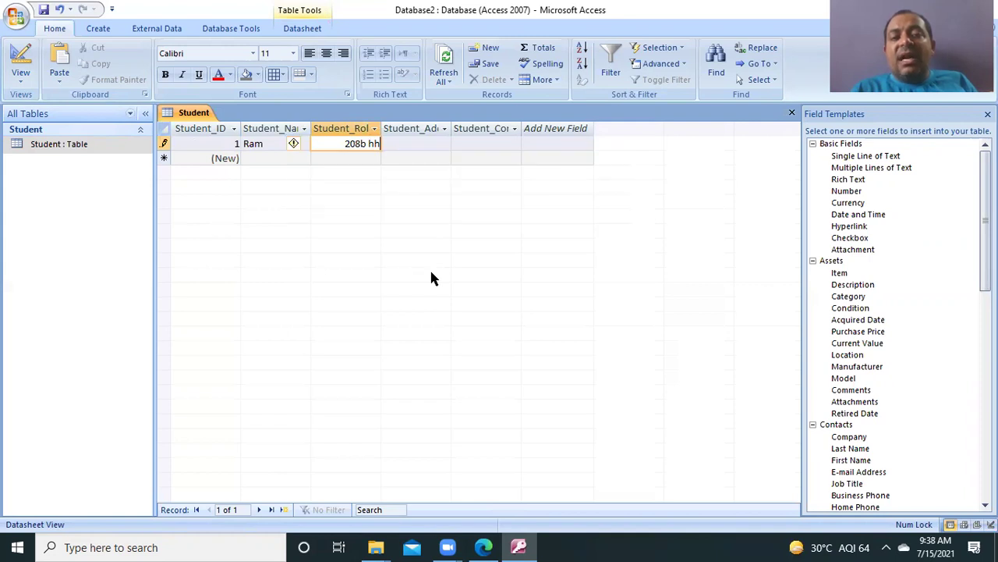
{"action": "key", "text": "BackSpace"}
{"action": "key", "text": "BackSpace"}
{"action": "key", "text": "BackSpace"}
{"action": "key", "text": "BackSpace"}
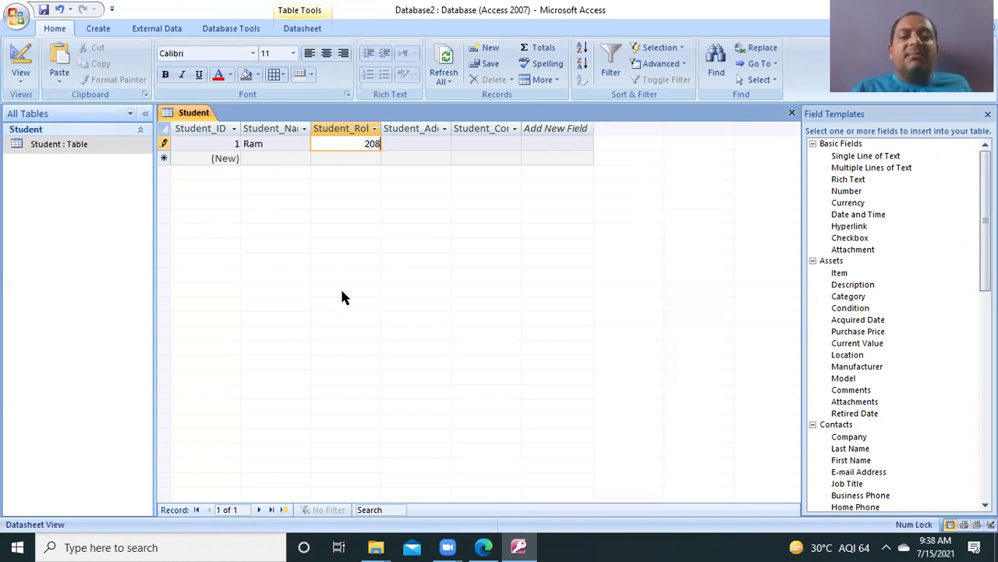
{"action": "left_click", "coordinate": [433, 131]}
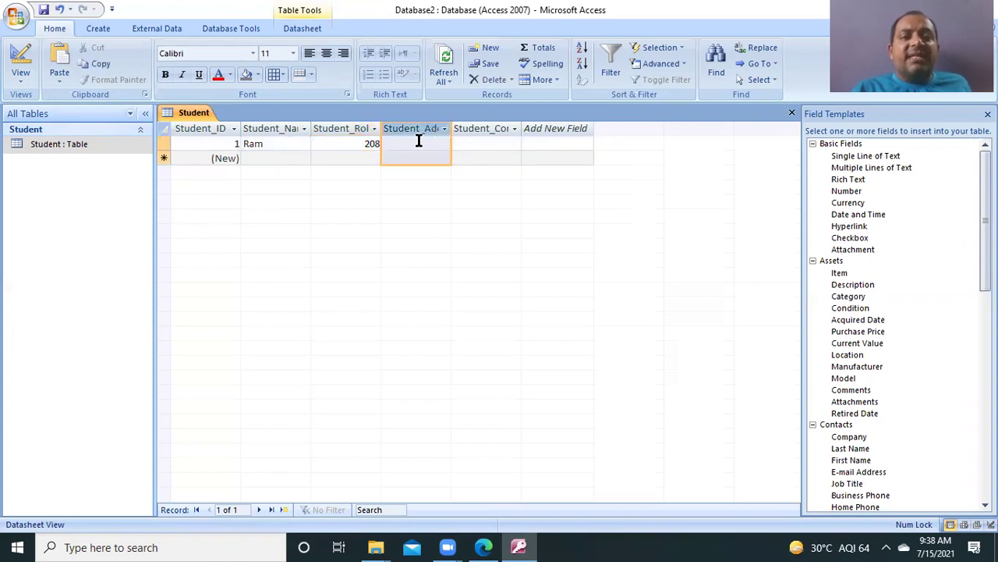
Step: Type the first student's address into Student_Address, retyping it after the initial typos
{"action": "left_click", "coordinate": [419, 142]}
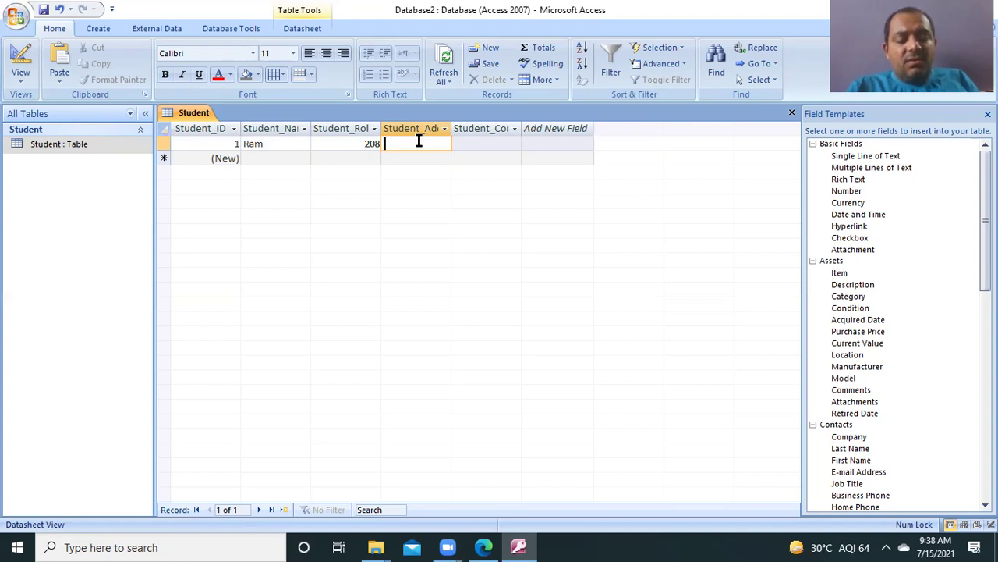
{"action": "type", "text": "BA"}
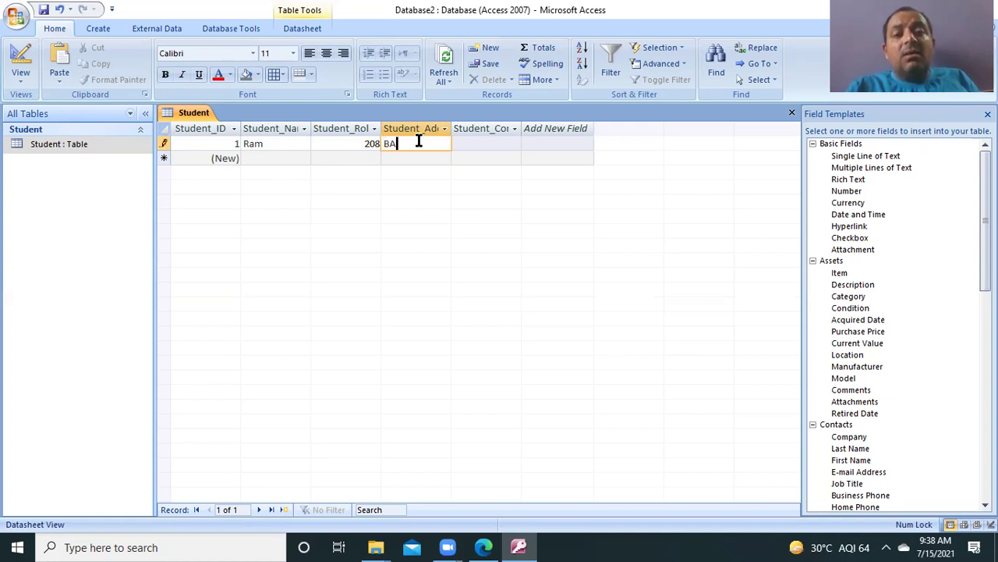
{"action": "key", "text": "BackSpace"}
{"action": "type", "text": "accum"}
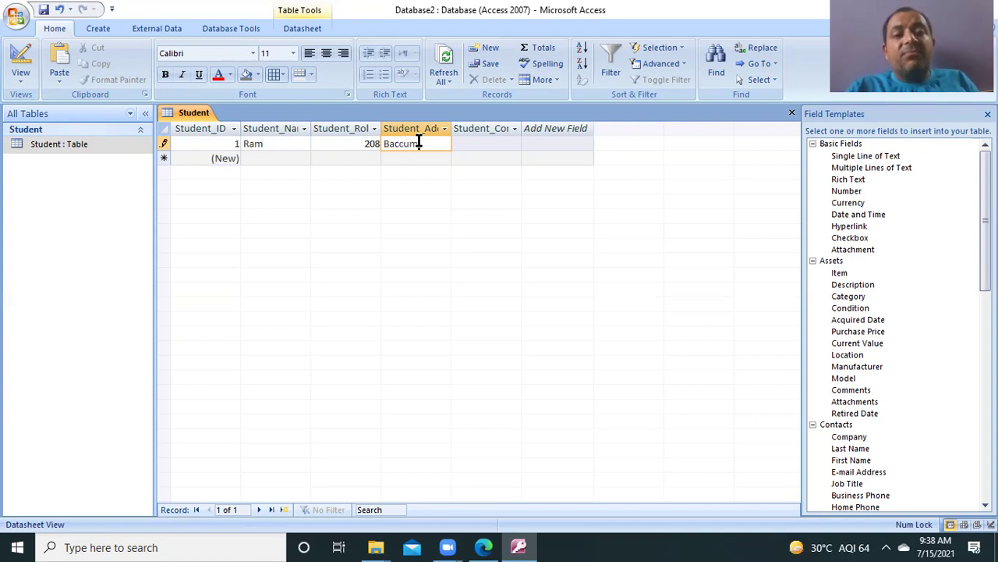
{"action": "type", "text": " St"}
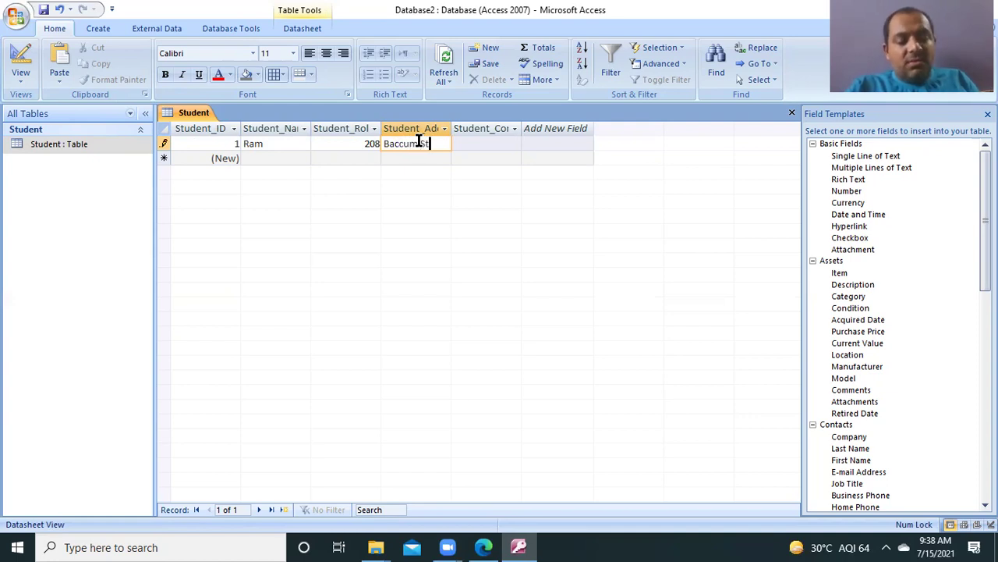
{"action": "type", "text": "reet"}
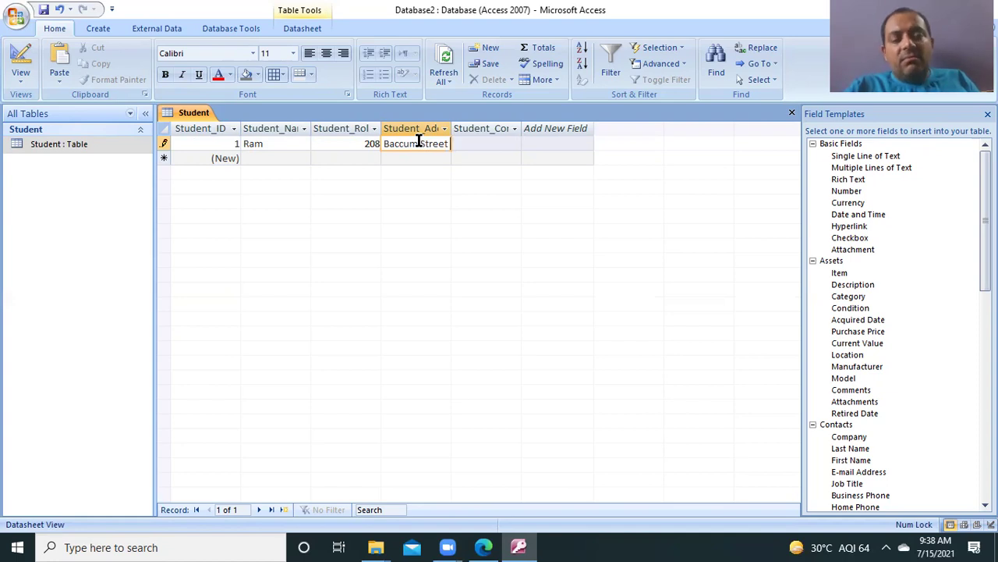
{"action": "type", "text": " -"}
{"action": "key", "text": "BackSpace"}
{"action": "key", "text": "BackSpace"}
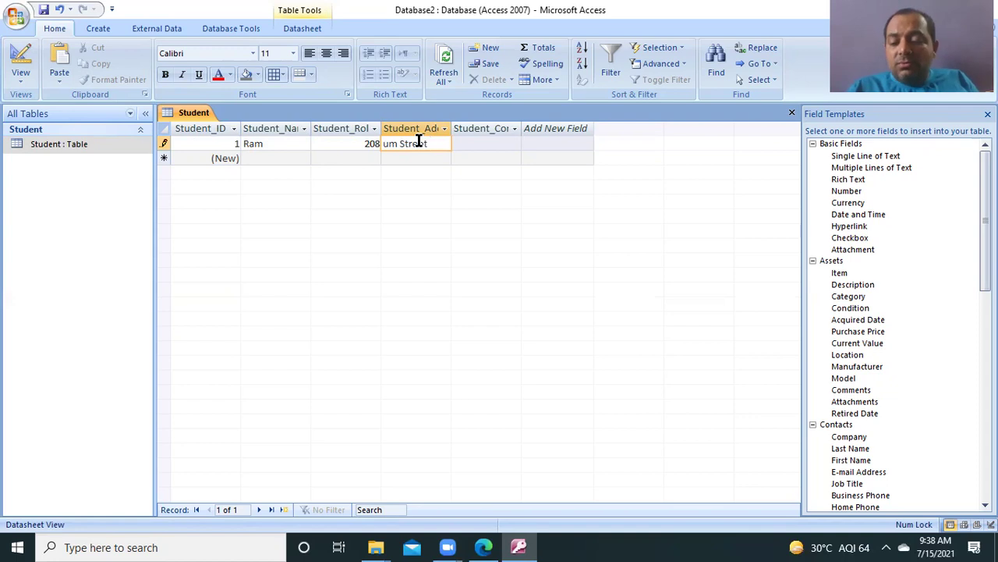
{"action": "type", "text": "5"}
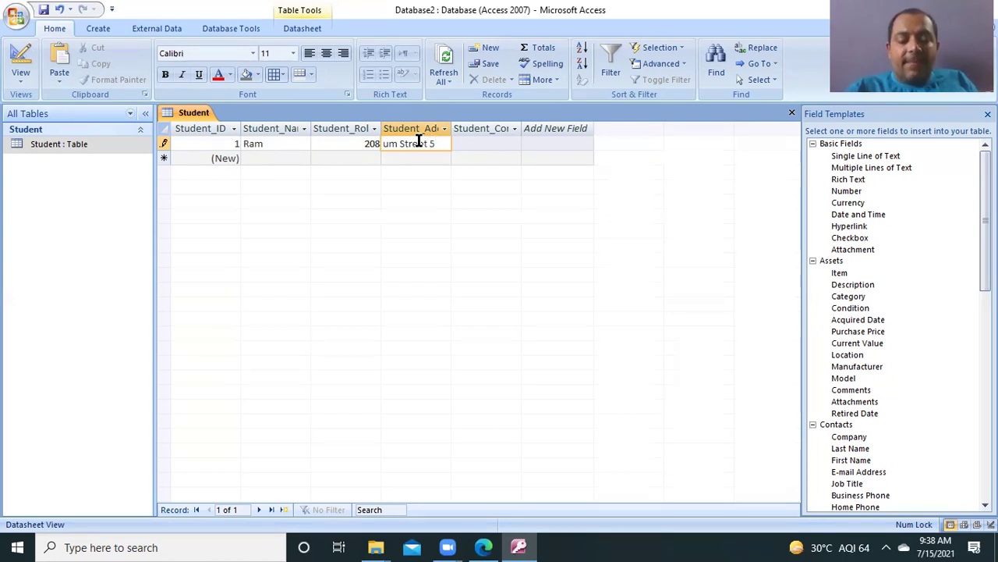
{"action": "key", "text": "BackSpace"}
{"action": "key", "text": "BackSpace"}
{"action": "key", "text": "BackSpace"}
{"action": "key", "text": "BackSpace"}
{"action": "key", "text": "BackSpace"}
{"action": "key", "text": "BackSpace"}
{"action": "key", "text": "BackSpace"}
{"action": "key", "text": "BackSpace"}
{"action": "key", "text": "BackSpace"}
{"action": "key", "text": "BackSpace"}
{"action": "key", "text": "BackSpace"}
{"action": "key", "text": "BackSpace"}
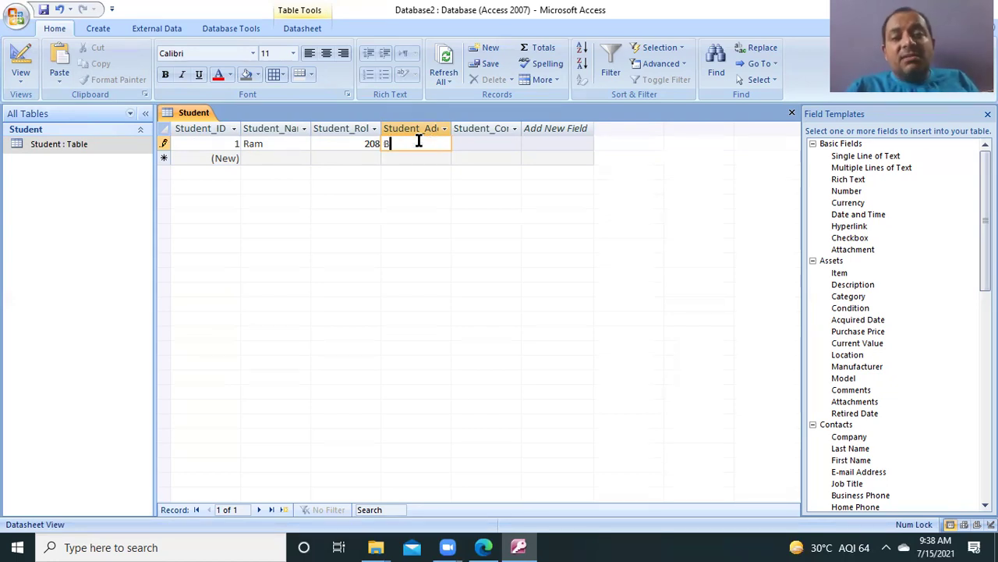
{"action": "type", "text": "R"}
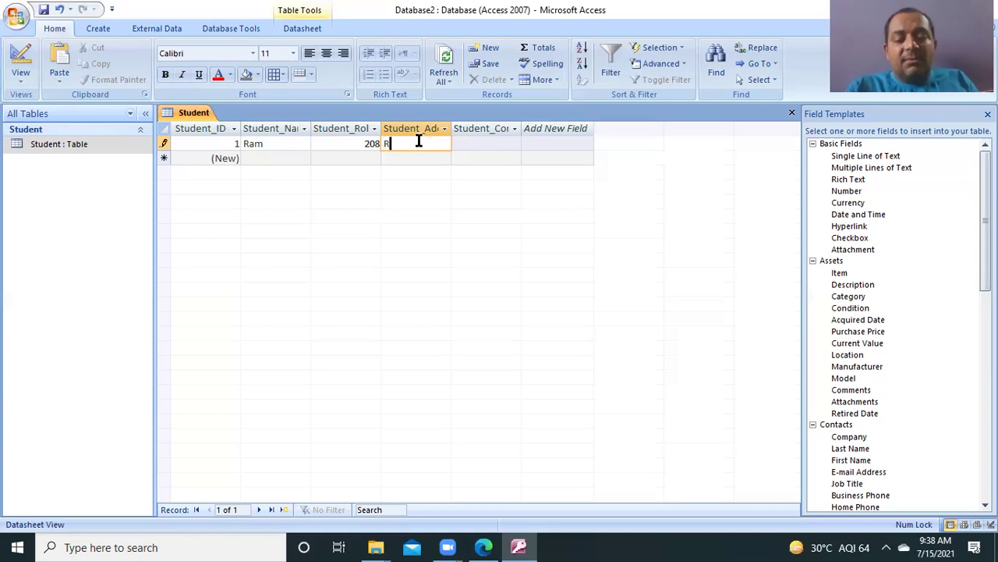
{"action": "type", "text": "oad No "}
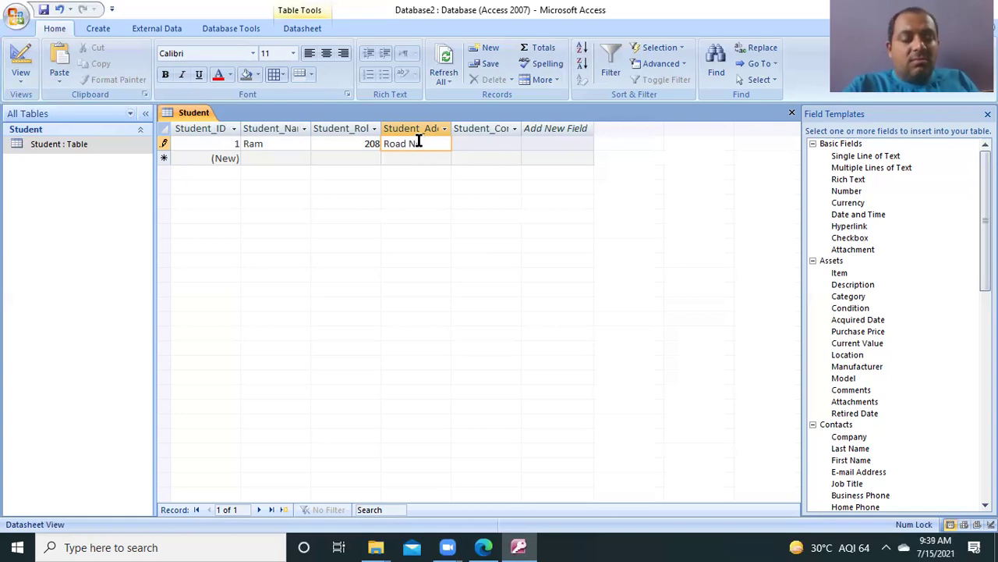
{"action": "type", "text": "2"}
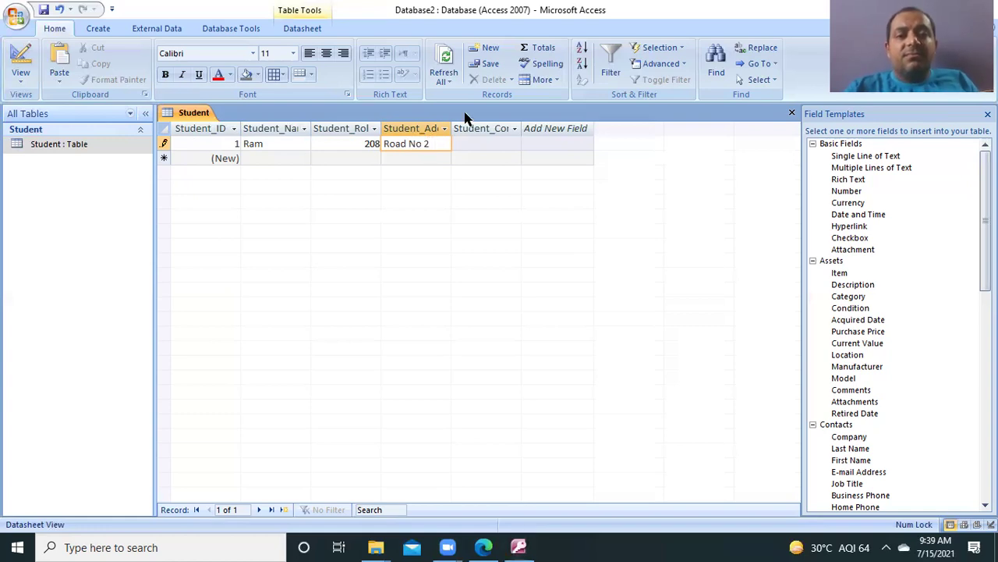
{"action": "type", "text": "pat"}
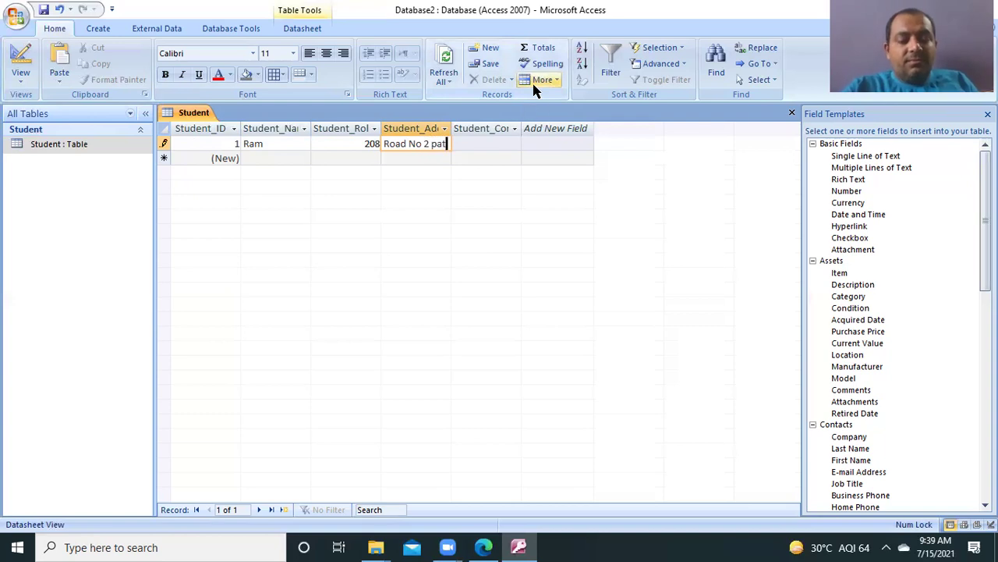
{"action": "type", "text": "na"}
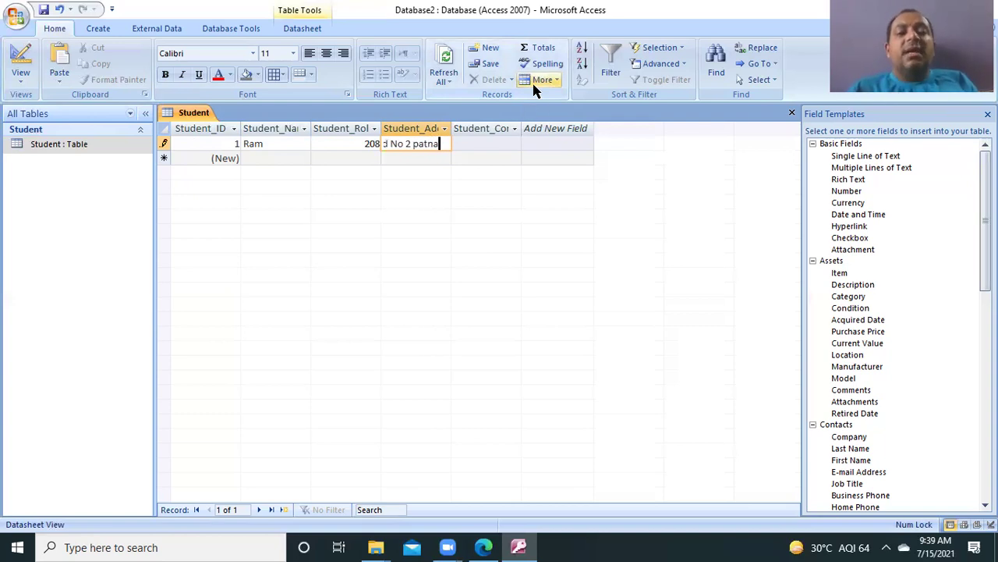
{"action": "left_click", "coordinate": [480, 142]}
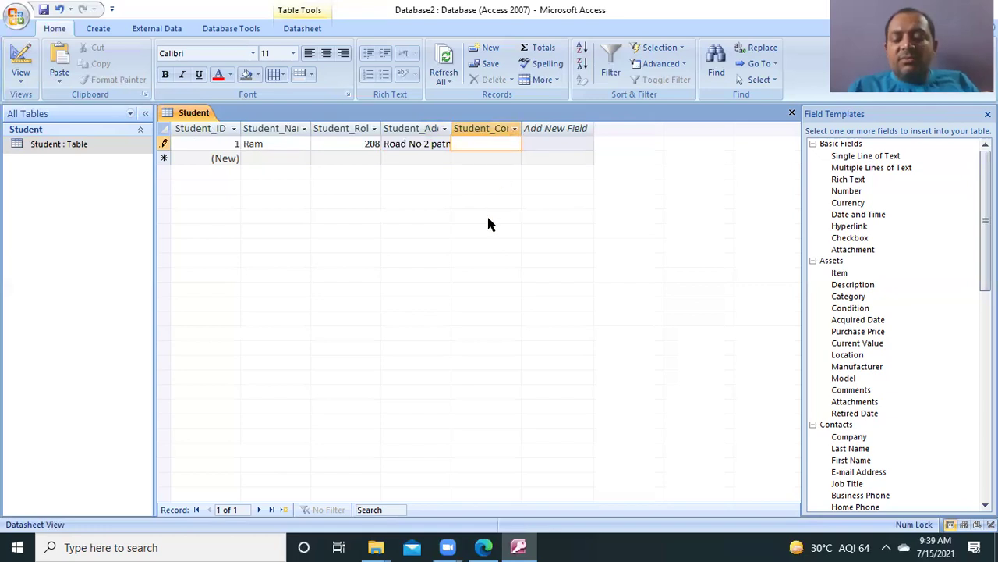
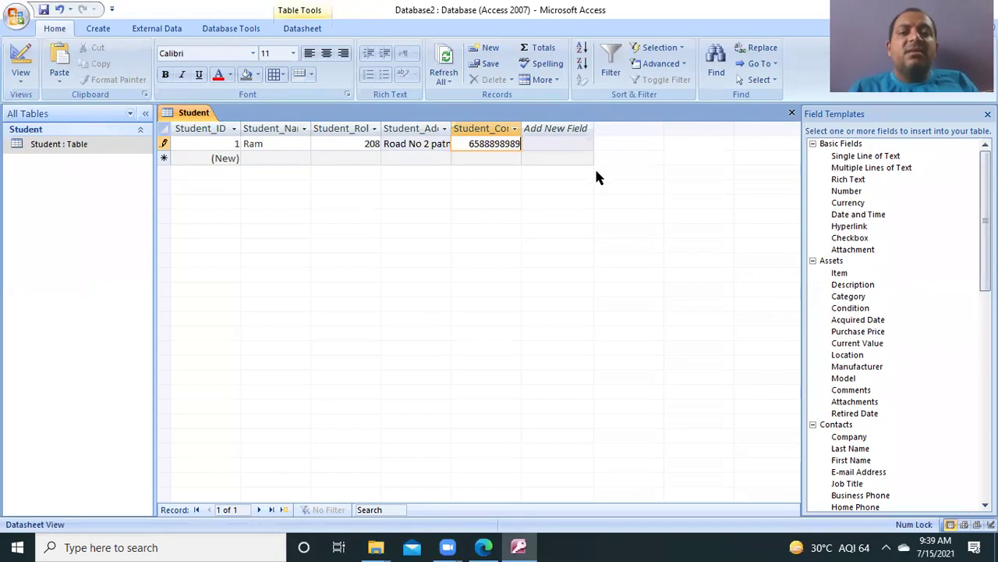
{"action": "left_click", "coordinate": [557, 128]}
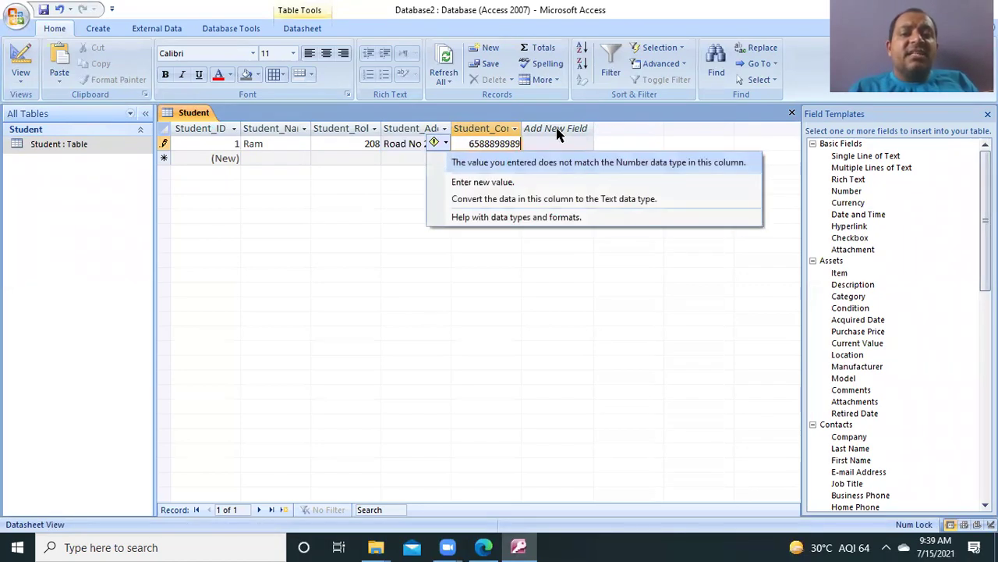
{"action": "key", "text": "Escape"}
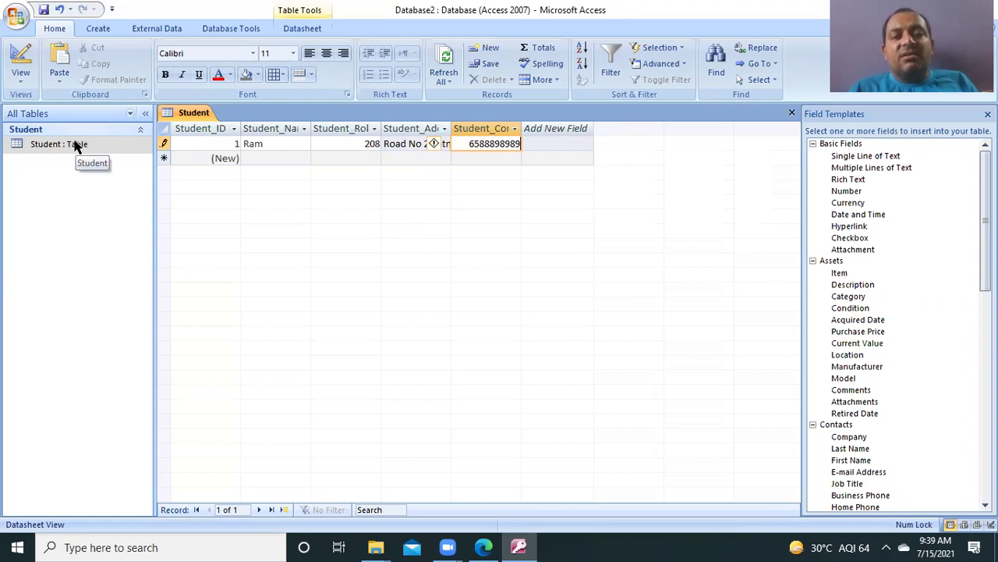
{"action": "right_click", "coordinate": [75, 145]}
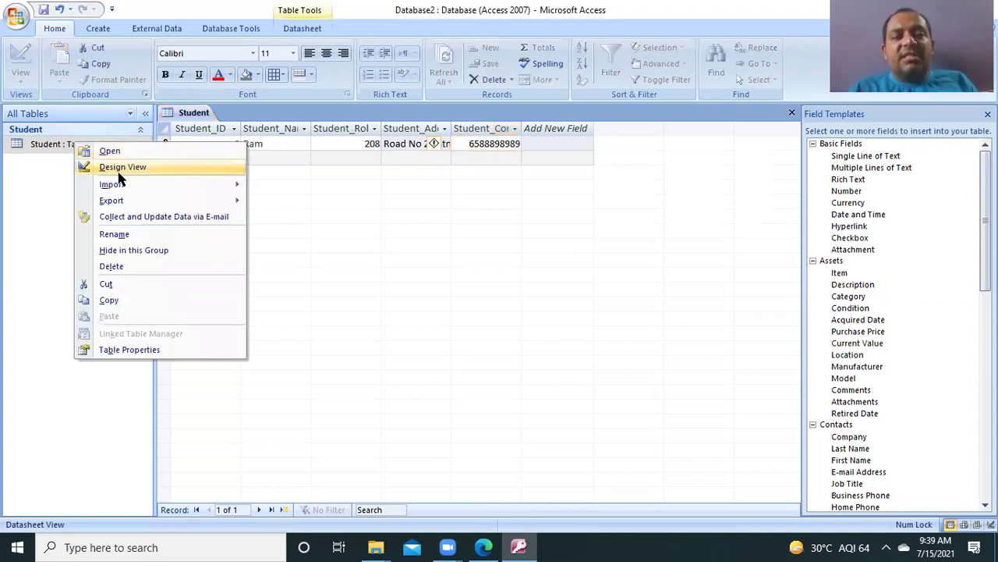
{"action": "left_click", "coordinate": [129, 167]}
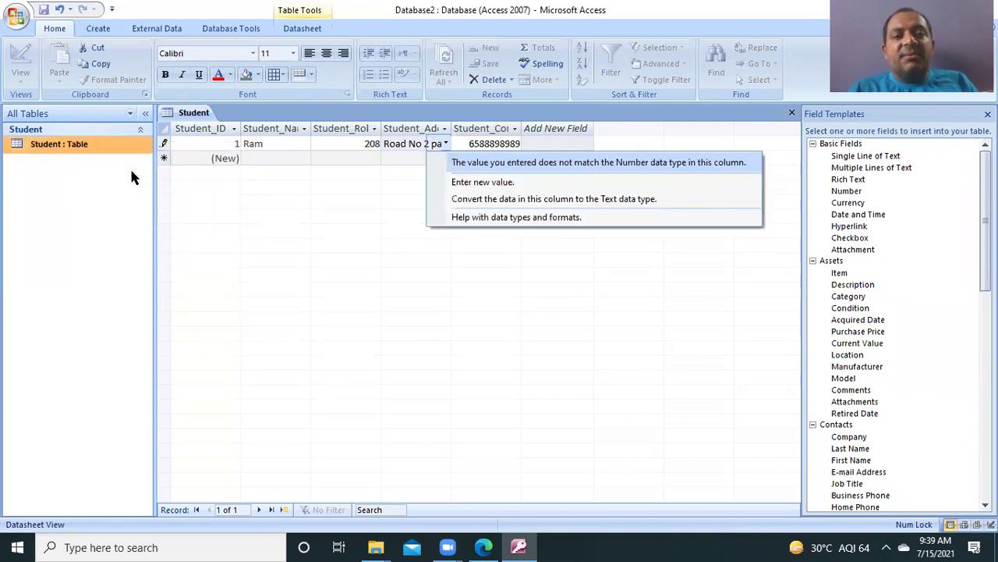
{"action": "key", "text": "Escape"}
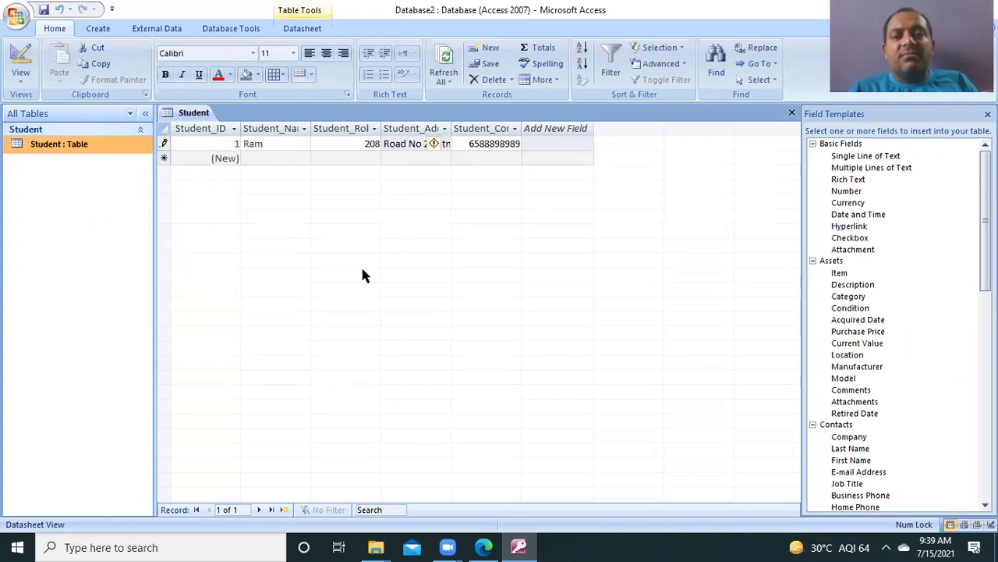
{"action": "left_click", "coordinate": [448, 236]}
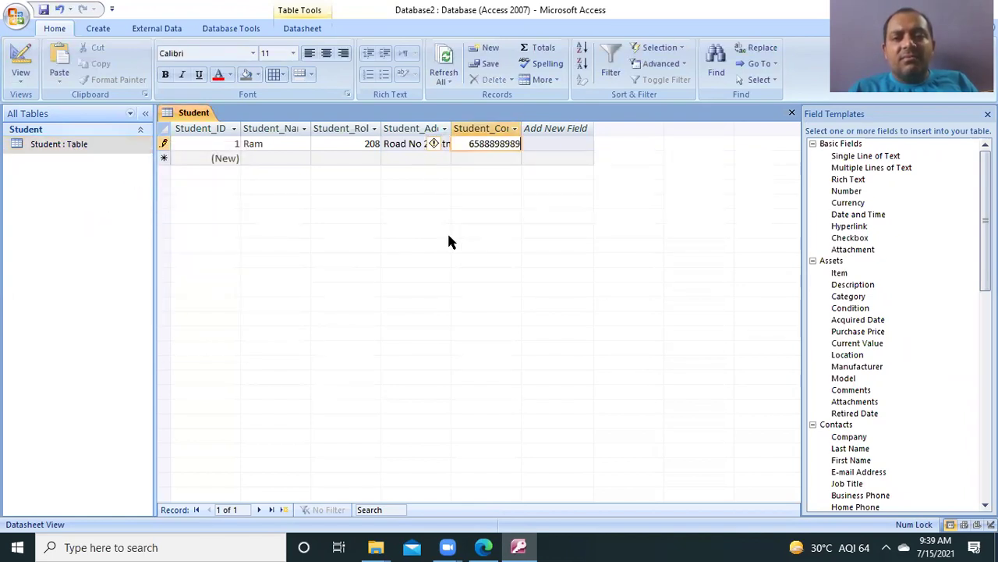
{"action": "right_click", "coordinate": [86, 146]}
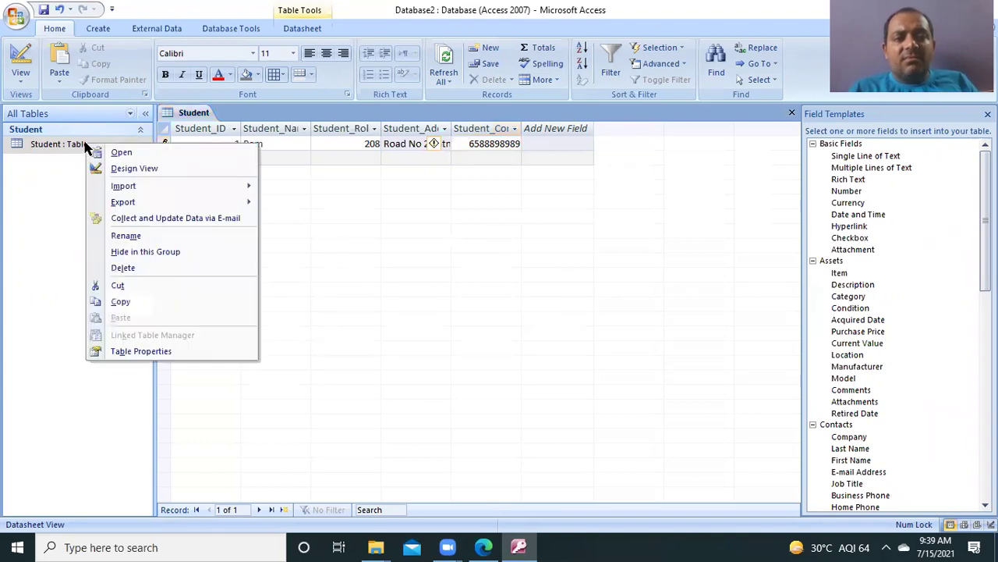
{"action": "left_click", "coordinate": [420, 311]}
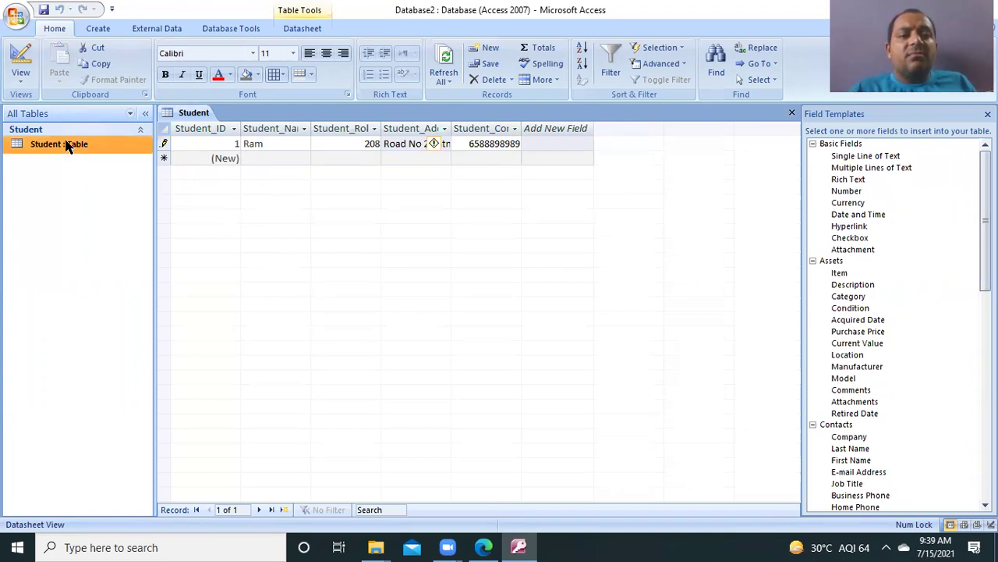
Step: Save the Student table from the Office menu
{"action": "left_click", "coordinate": [228, 157]}
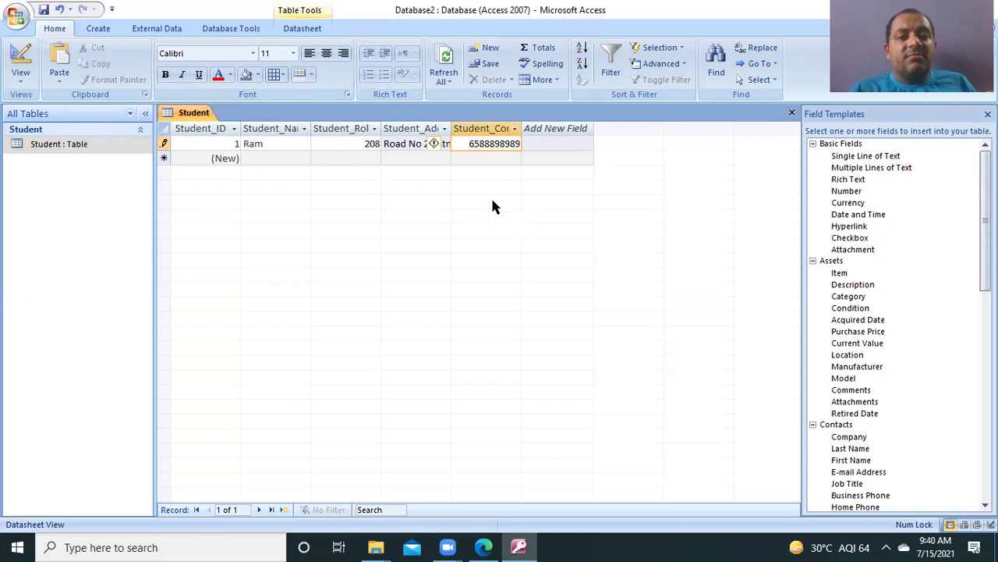
{"action": "left_click", "coordinate": [17, 22]}
{"action": "left_click", "coordinate": [54, 114]}
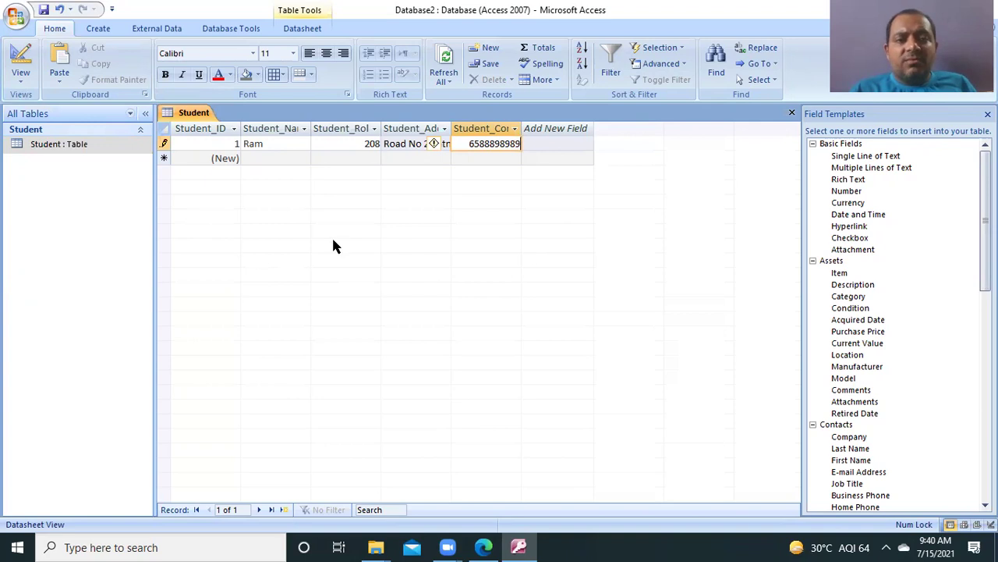
Step: Shorten record 1's contact number so the record saves, then open the Student table in Design View
{"action": "right_click", "coordinate": [67, 147]}
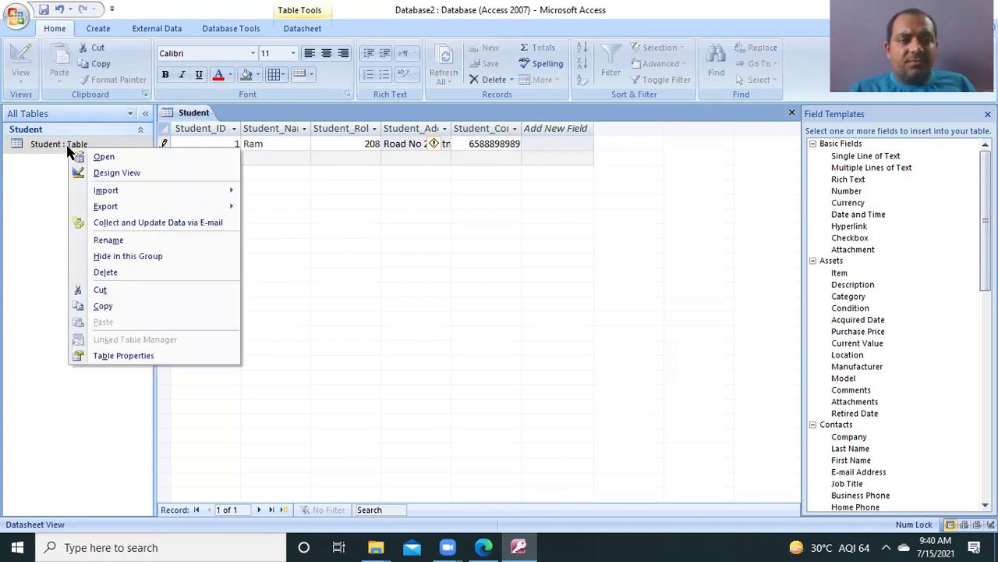
{"action": "left_click", "coordinate": [115, 175]}
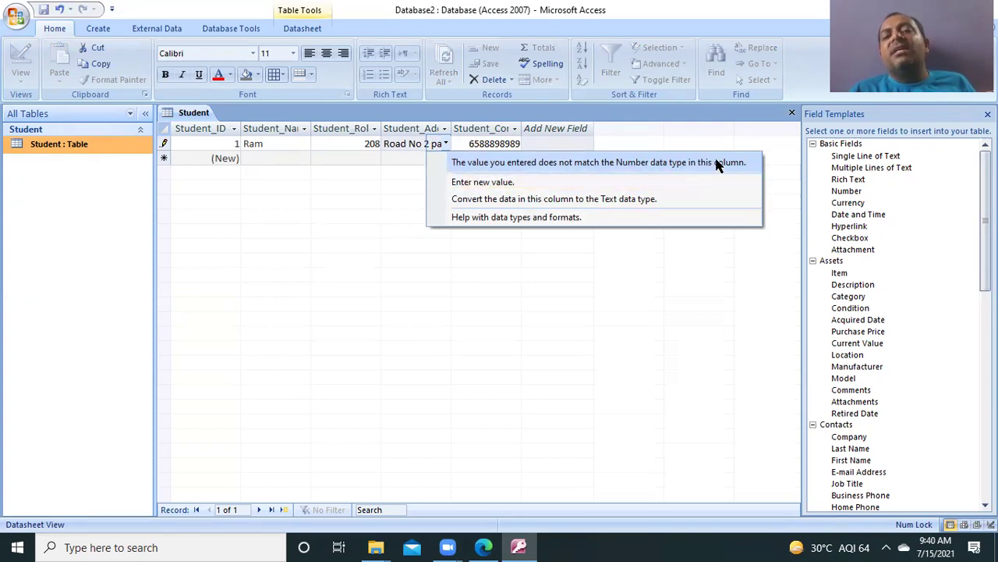
{"action": "left_click", "coordinate": [479, 251]}
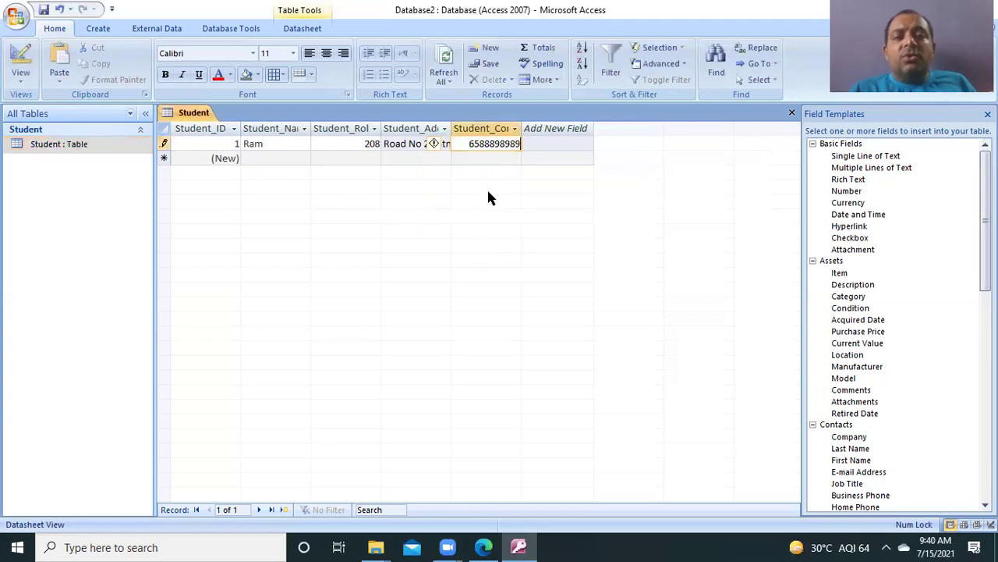
{"action": "key", "text": "BackSpace"}
{"action": "key", "text": "BackSpace"}
{"action": "key", "text": "BackSpace"}
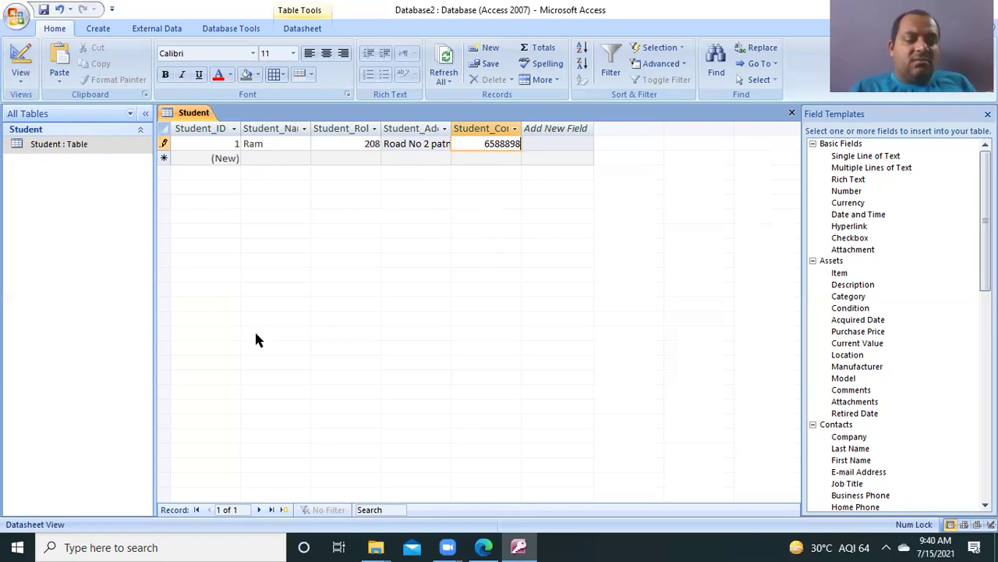
{"action": "key", "text": "ctrl+s"}
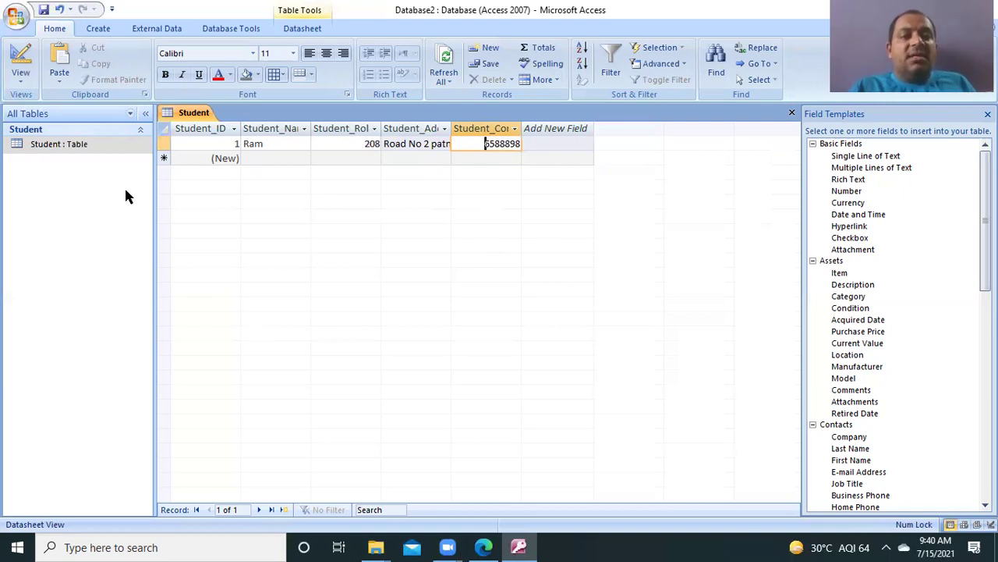
{"action": "right_click", "coordinate": [86, 149]}
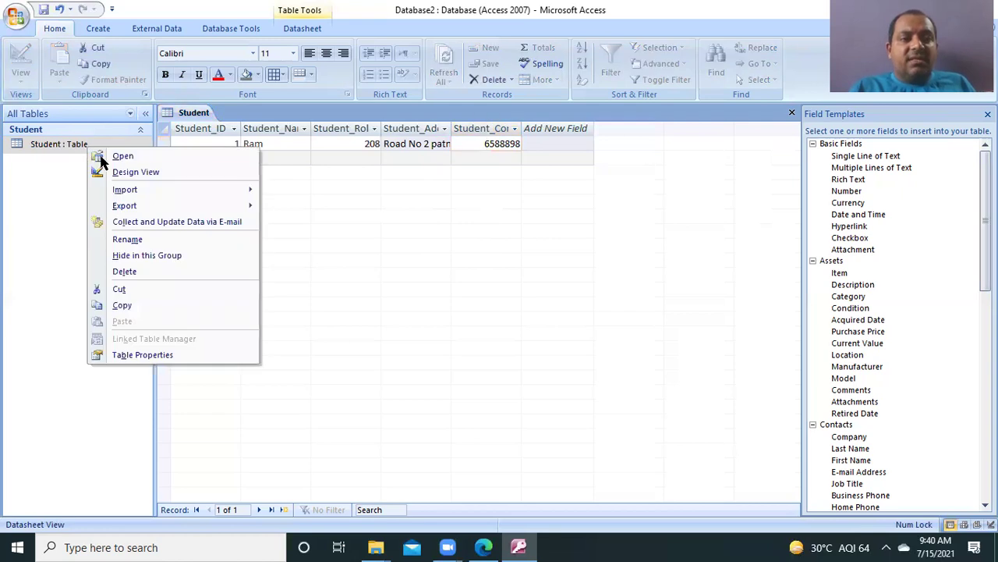
{"action": "left_click", "coordinate": [131, 173]}
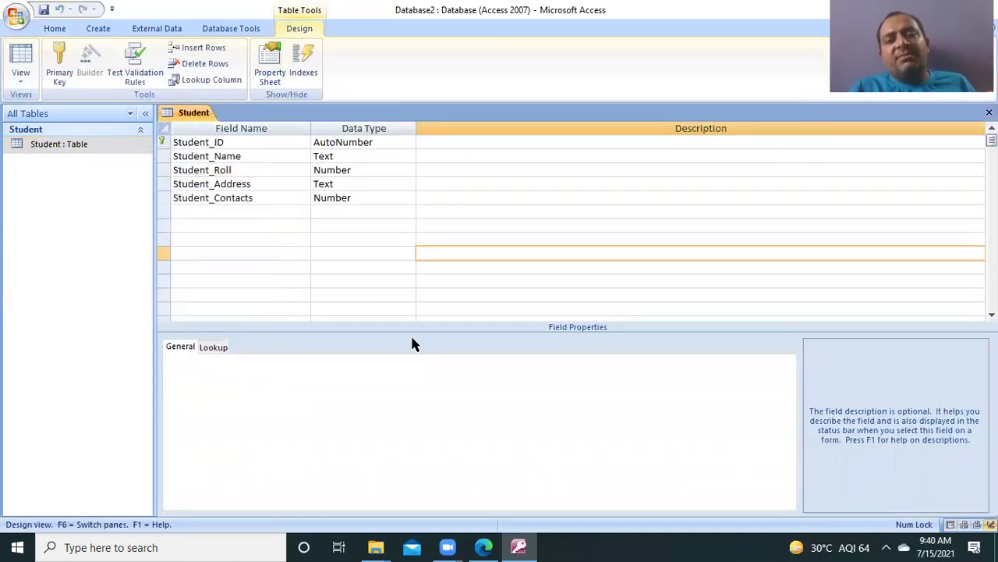
Step: Add a sixth field named Student Division with the Text data type
{"action": "left_click", "coordinate": [371, 200]}
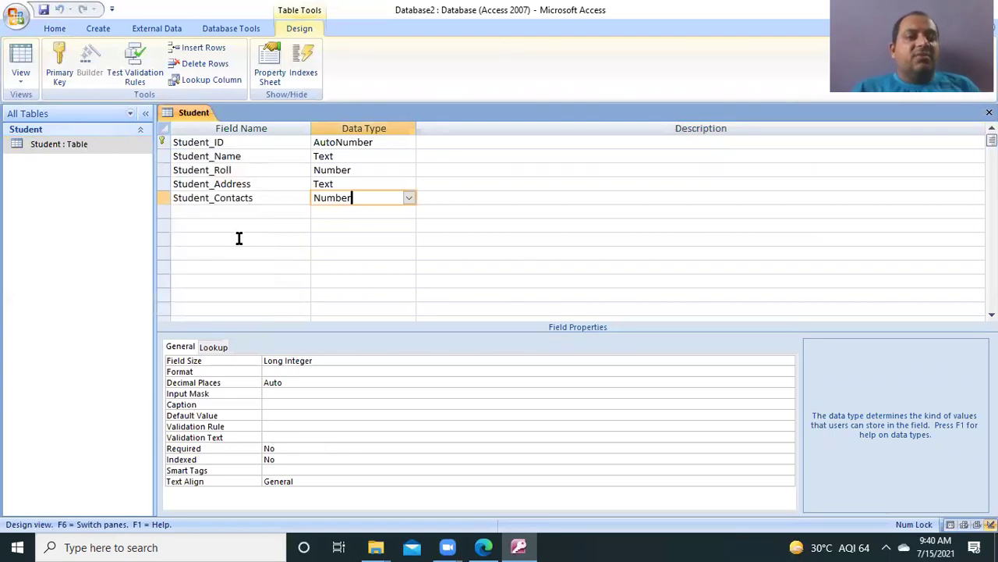
{"action": "left_click", "coordinate": [214, 216]}
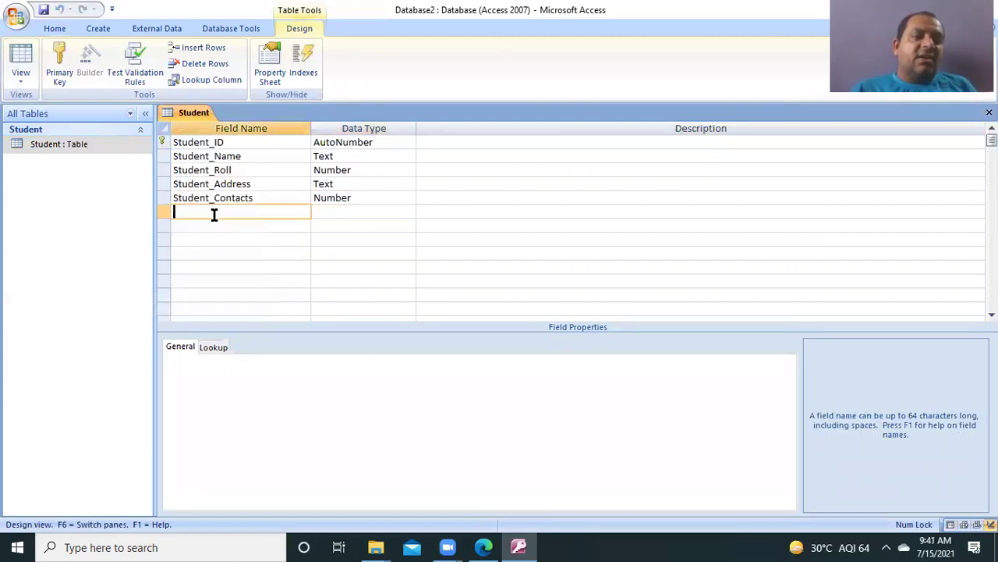
{"action": "type", "text": "ST"}
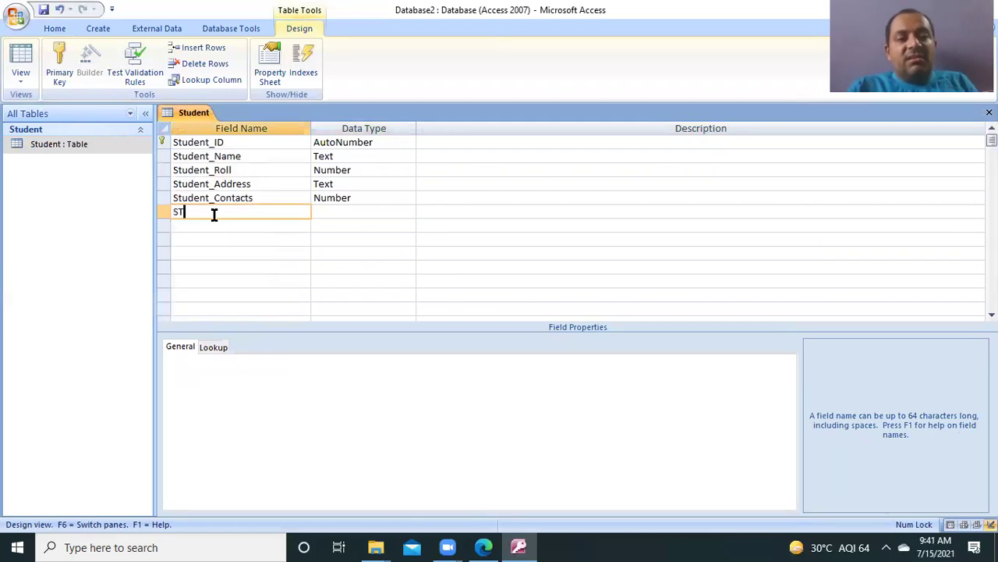
{"action": "key", "text": "BackSpace"}
{"action": "type", "text": "tude"}
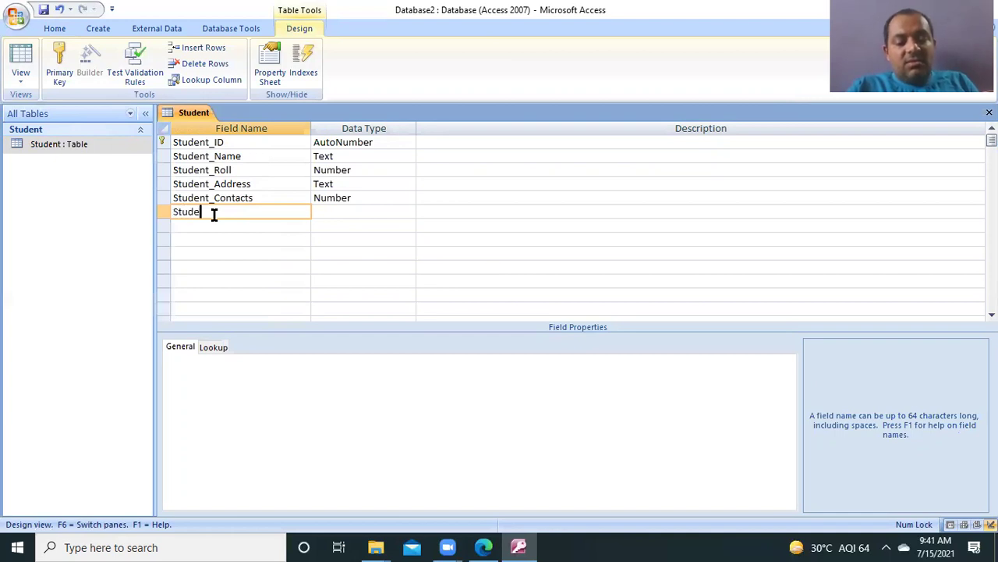
{"action": "type", "text": "nt Pi"}
{"action": "type", "text": "vision"}
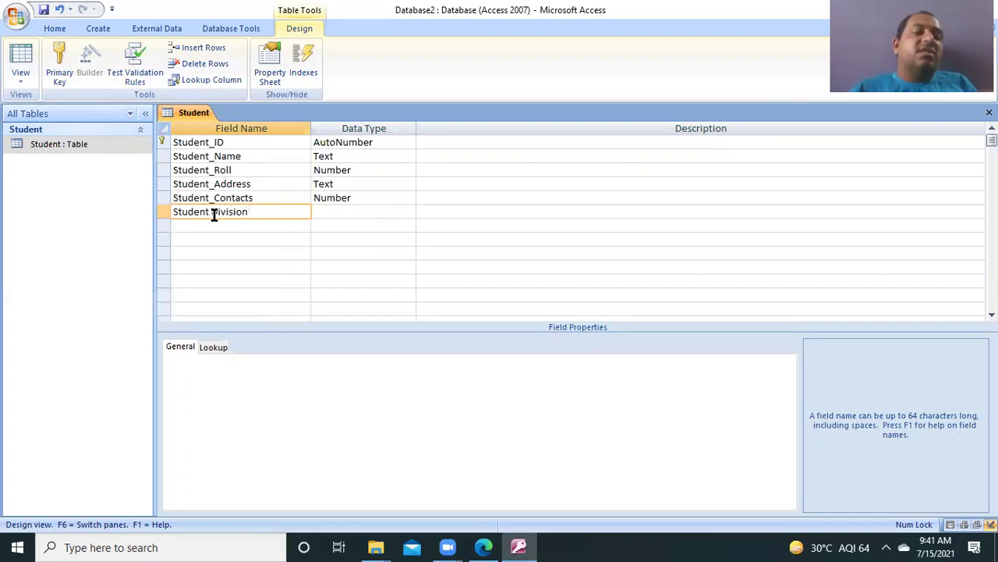
{"action": "left_click", "coordinate": [372, 213]}
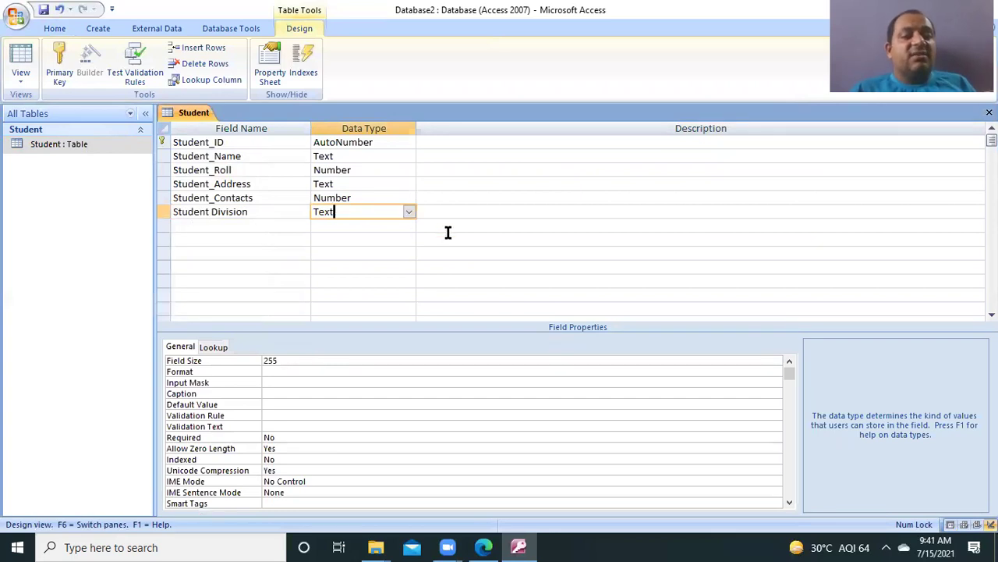
{"action": "left_click", "coordinate": [381, 252]}
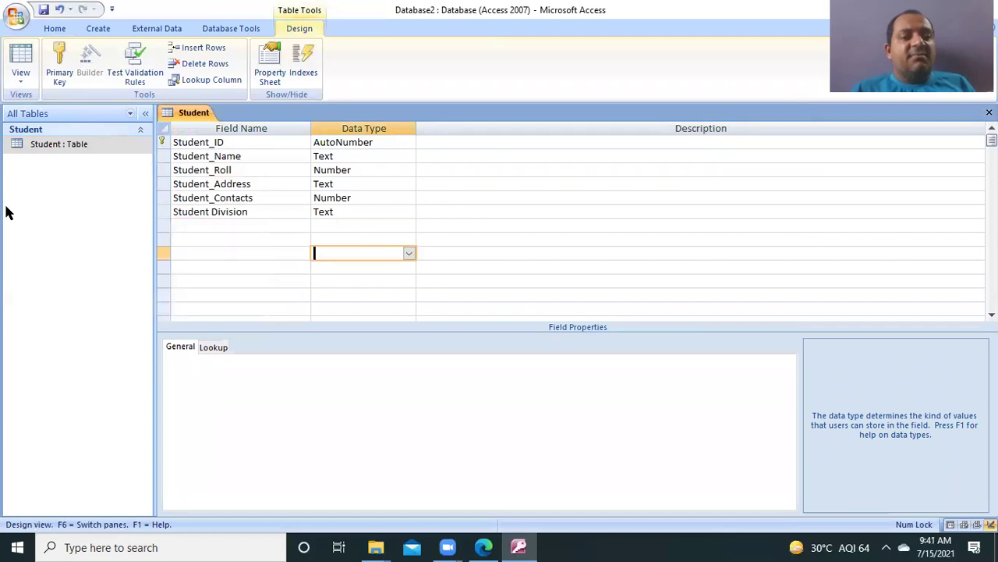
Step: Dismiss the Student table's context menu and drop down the View button's list of table views
{"action": "right_click", "coordinate": [69, 149]}
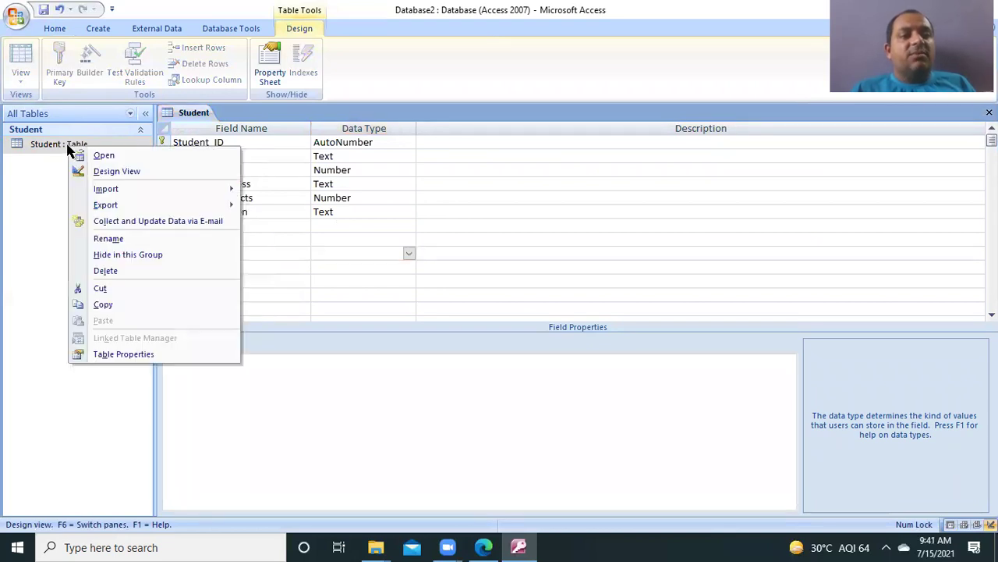
{"action": "left_click", "coordinate": [115, 171]}
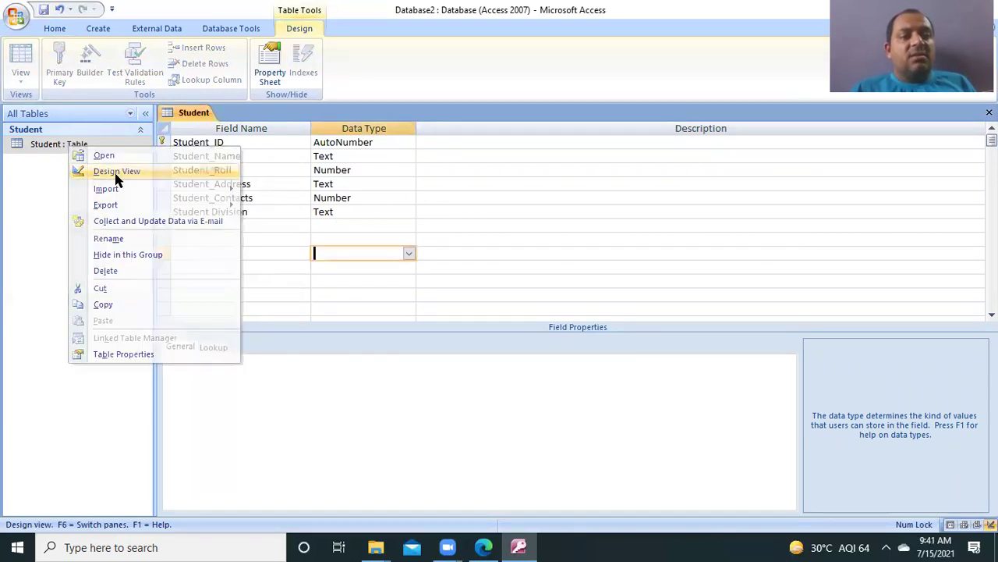
{"action": "right_click", "coordinate": [49, 147]}
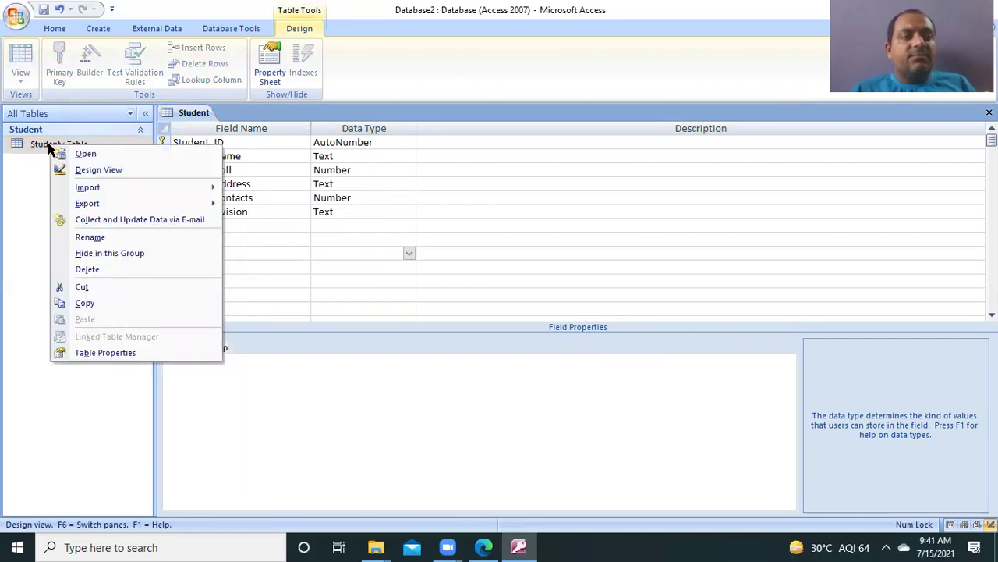
{"action": "left_click", "coordinate": [52, 406]}
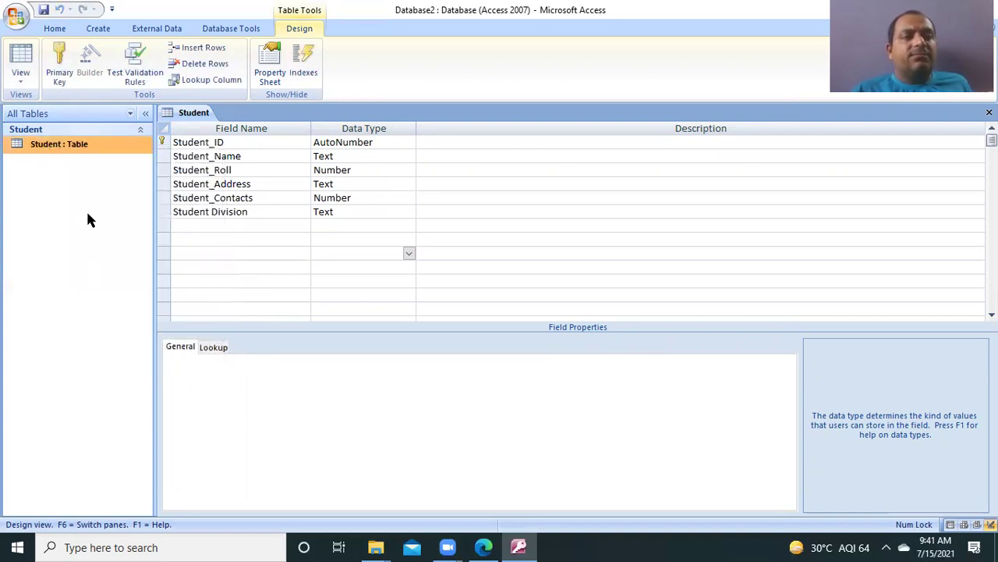
{"action": "left_click", "coordinate": [17, 81]}
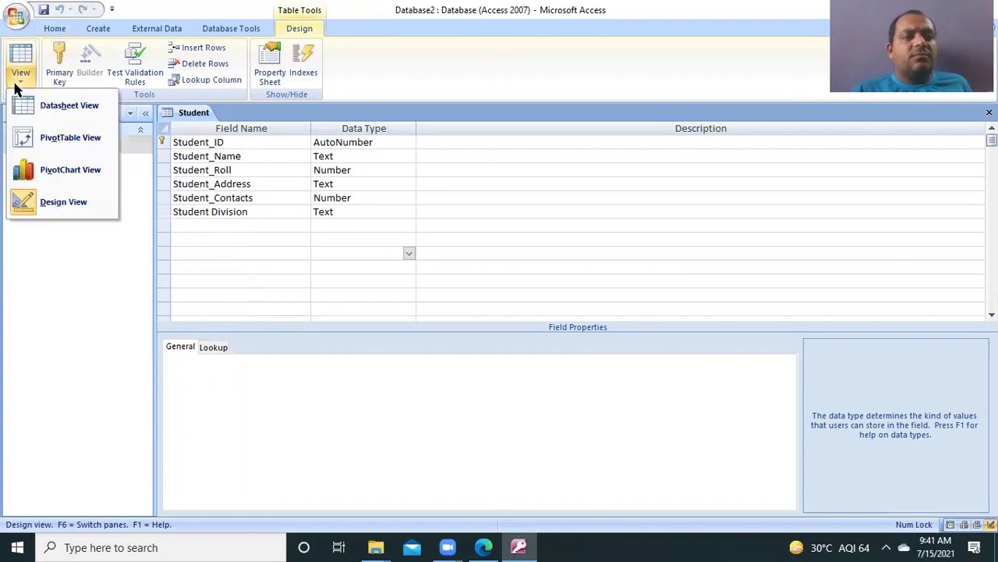
Step: Switch to Datasheet View, set record 1's Student Division to 1st, and begin record 2
{"action": "left_click", "coordinate": [72, 109]}
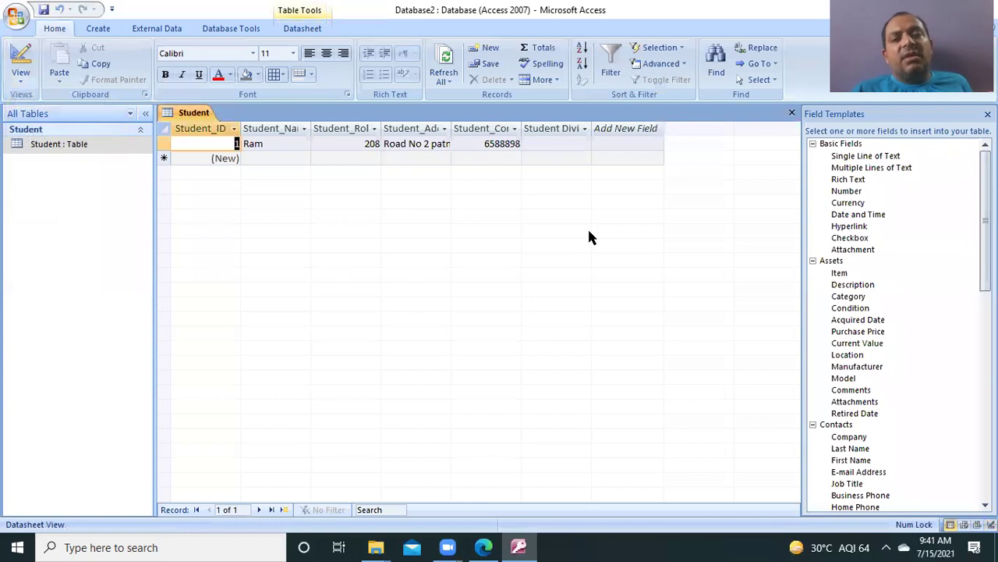
{"action": "left_click", "coordinate": [562, 142]}
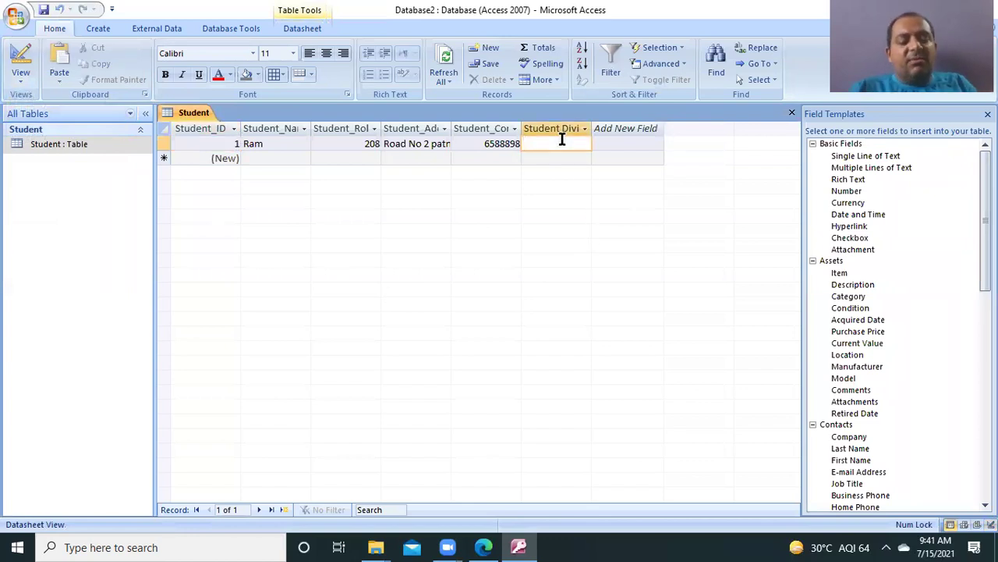
{"action": "type", "text": "1st"}
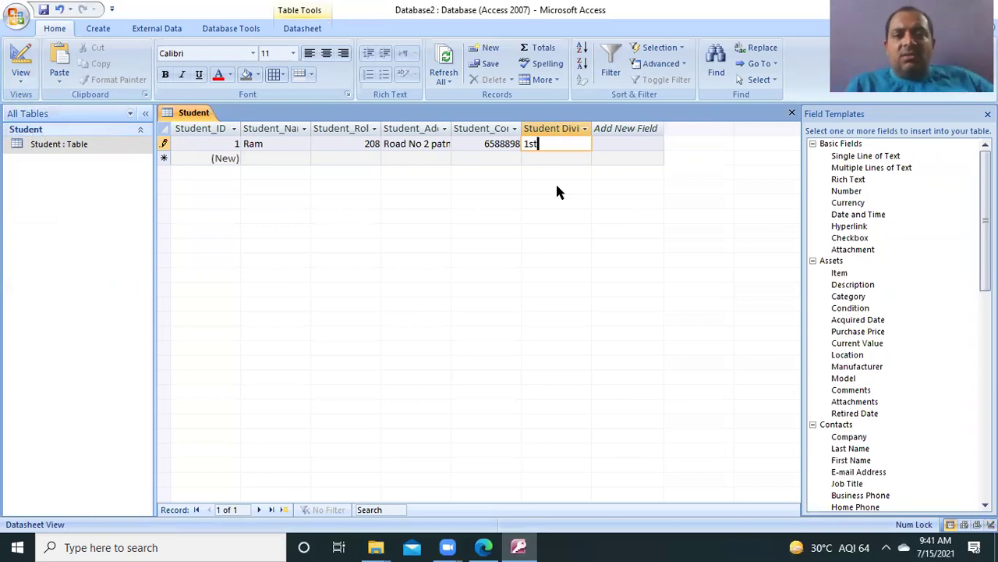
{"action": "left_click", "coordinate": [221, 159]}
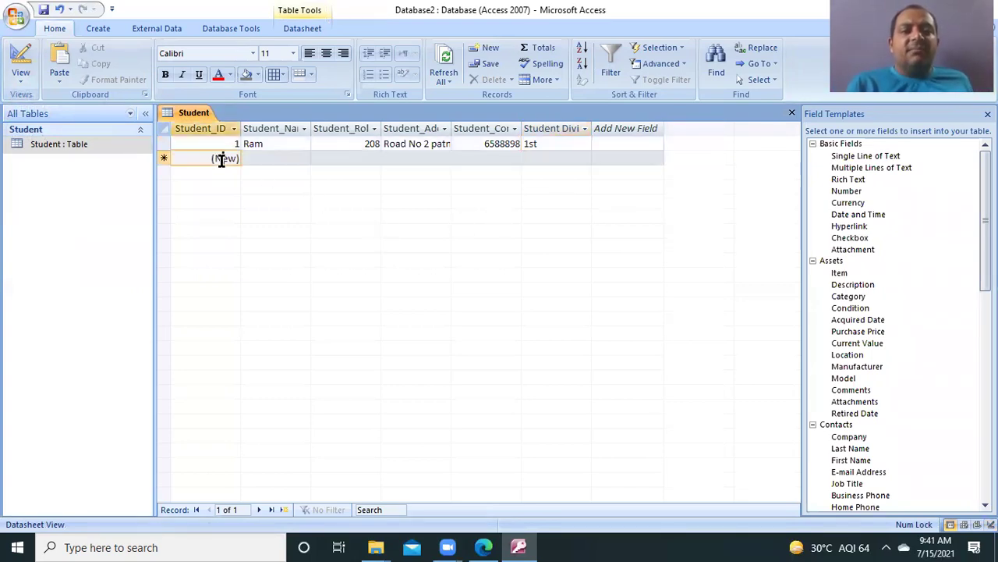
{"action": "type", "text": "2"}
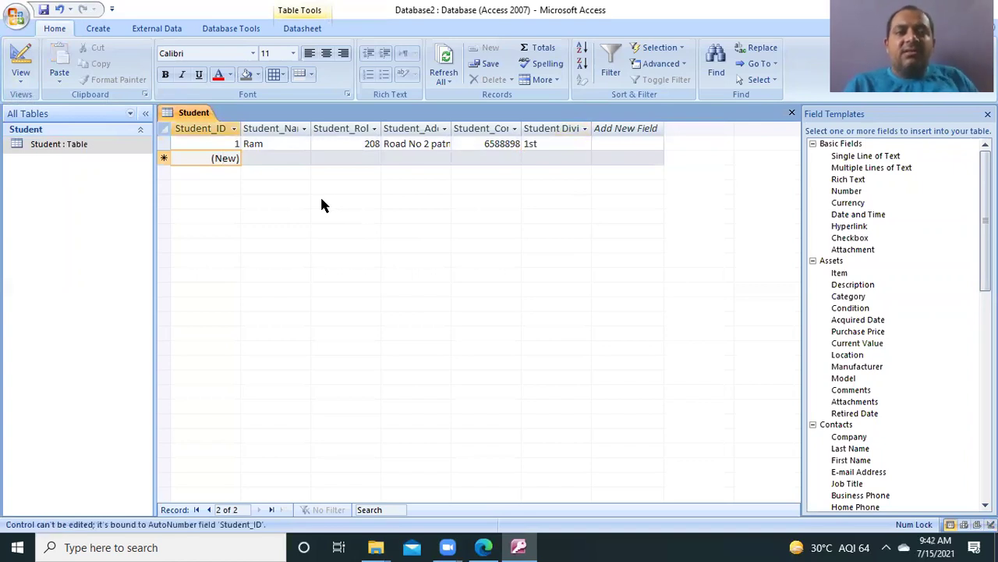
Step: Enter the second student's name and Student_Roll 210
{"action": "left_click", "coordinate": [239, 158]}
{"action": "left_click", "coordinate": [257, 158]}
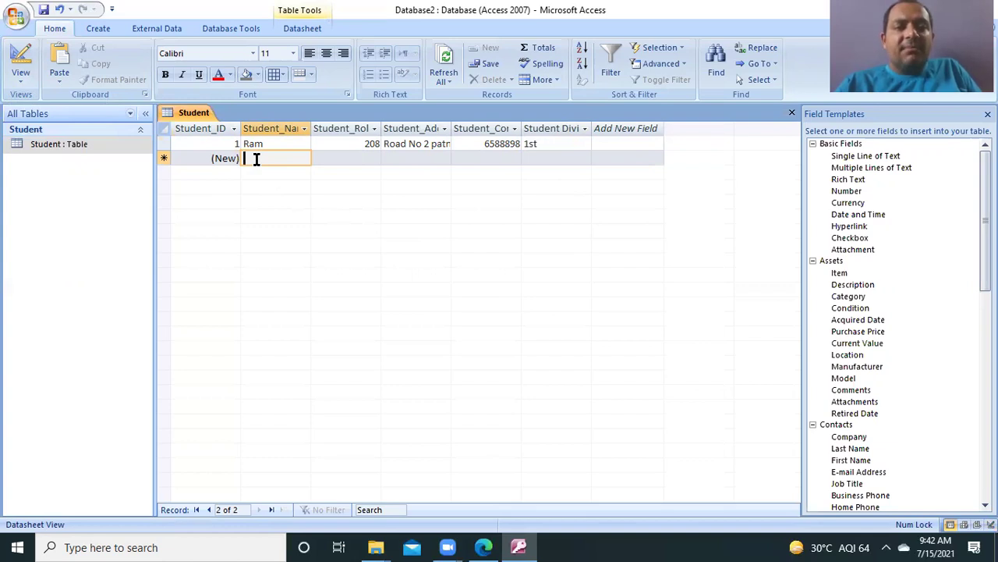
{"action": "type", "text": "S"}
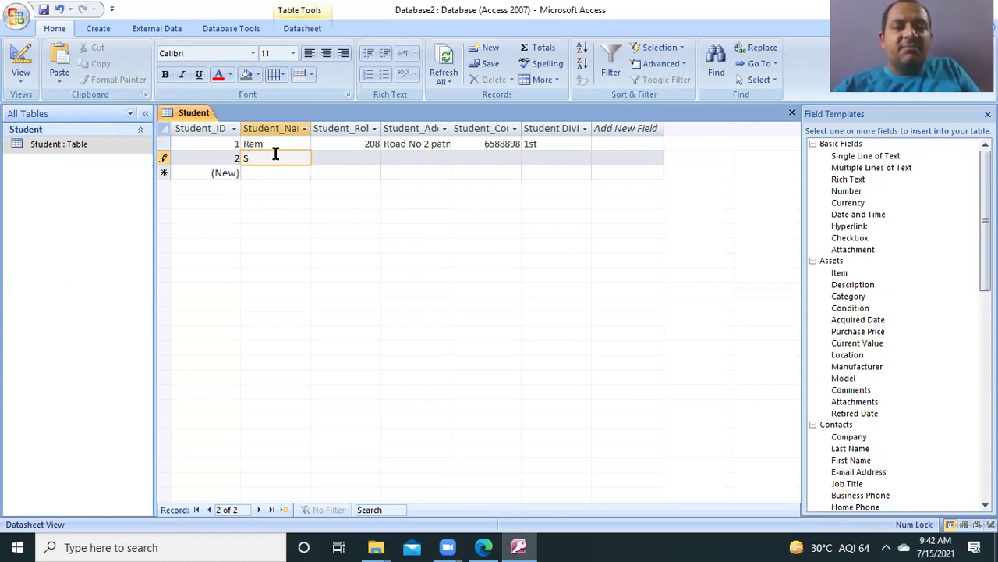
{"action": "type", "text": "hyam"}
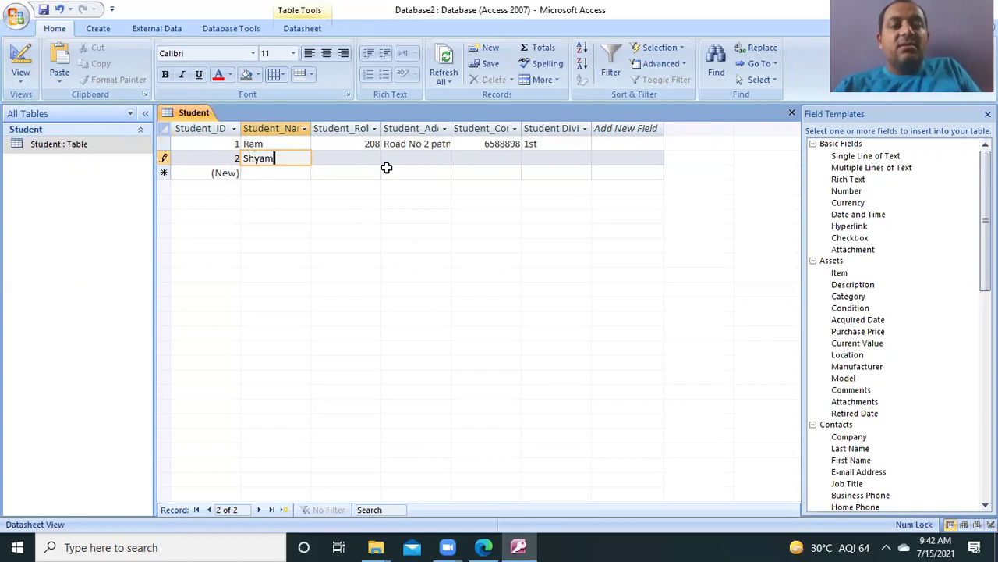
{"action": "left_click", "coordinate": [359, 156]}
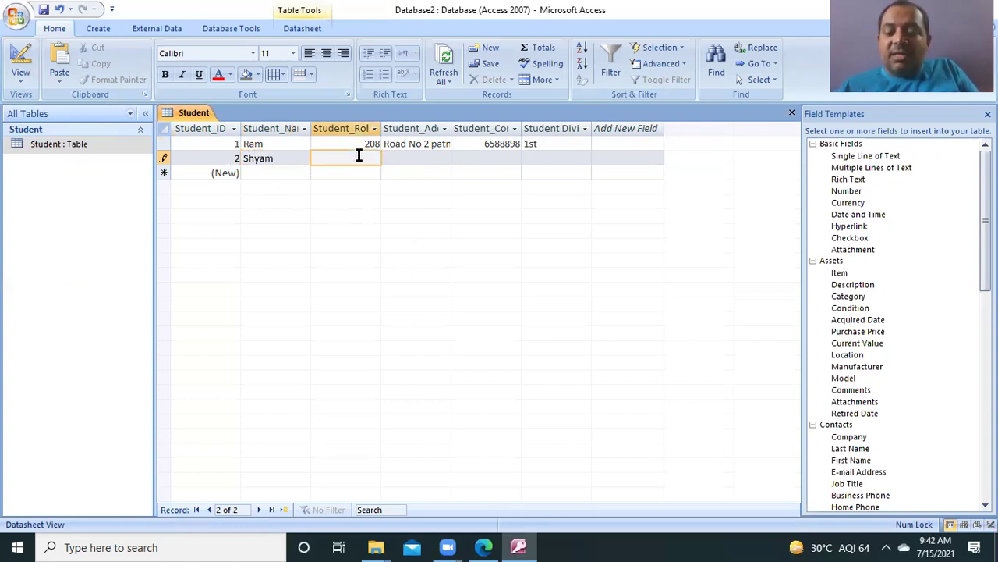
{"action": "type", "text": "210"}
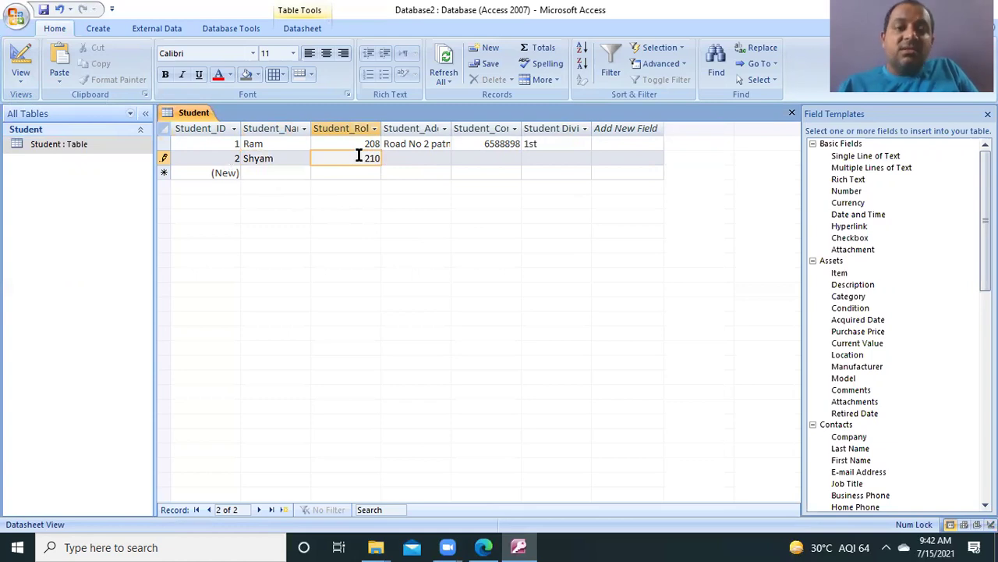
{"action": "key", "text": "Tab"}
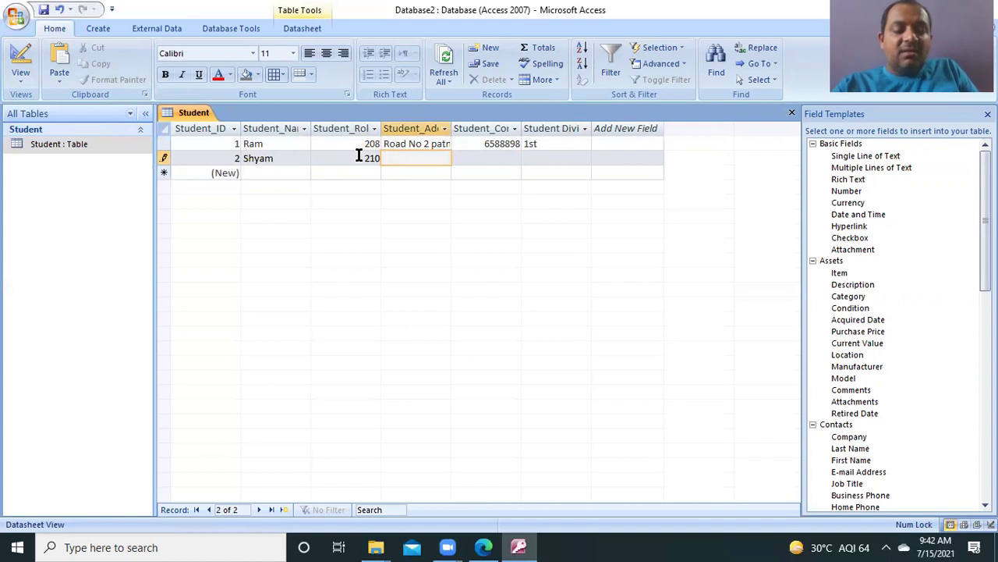
Step: Fill record 2's address and contact number, and set its division to 2nd
{"action": "type", "text": "sanja"}
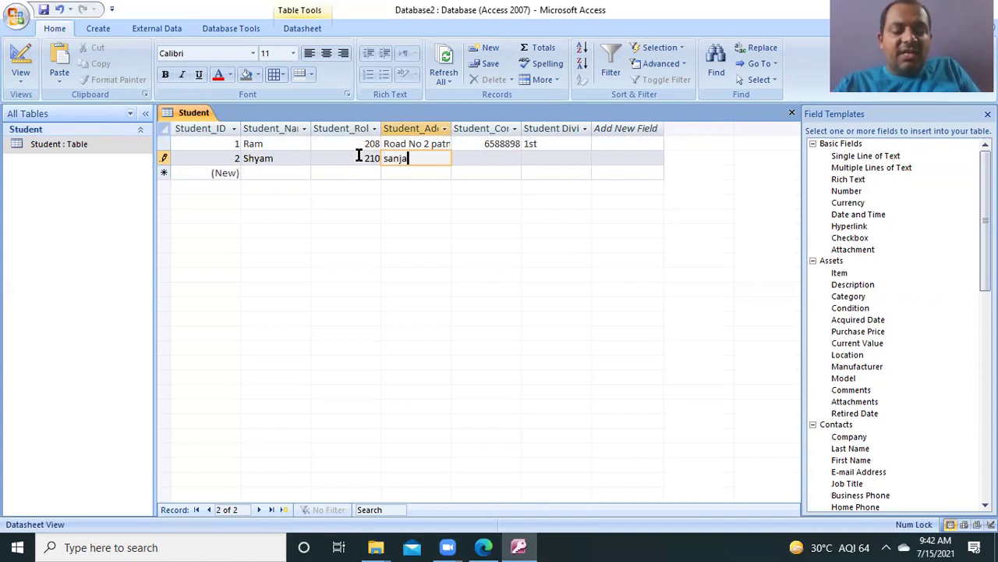
{"action": "type", "text": "y Nagar"}
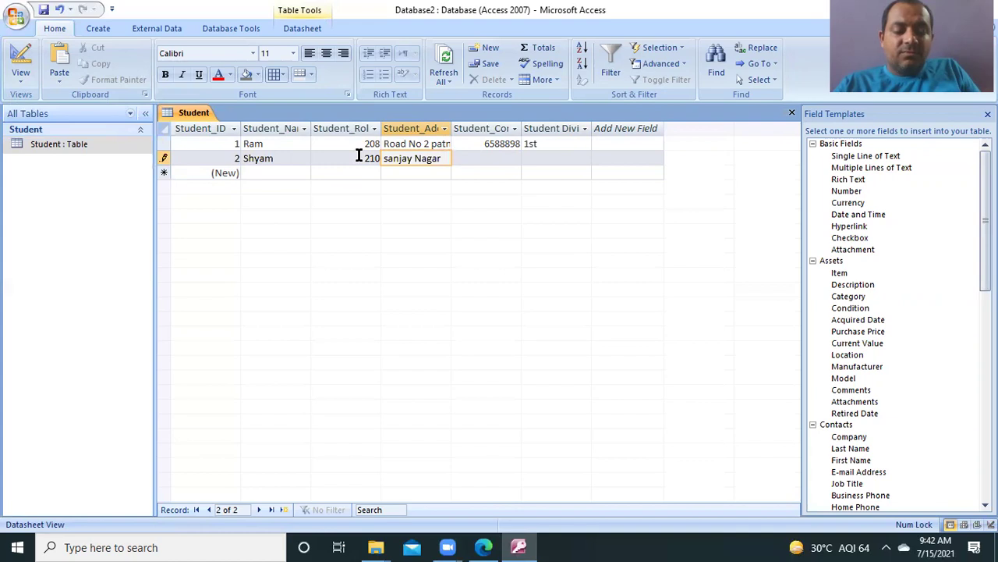
{"action": "type", "text": "R"}
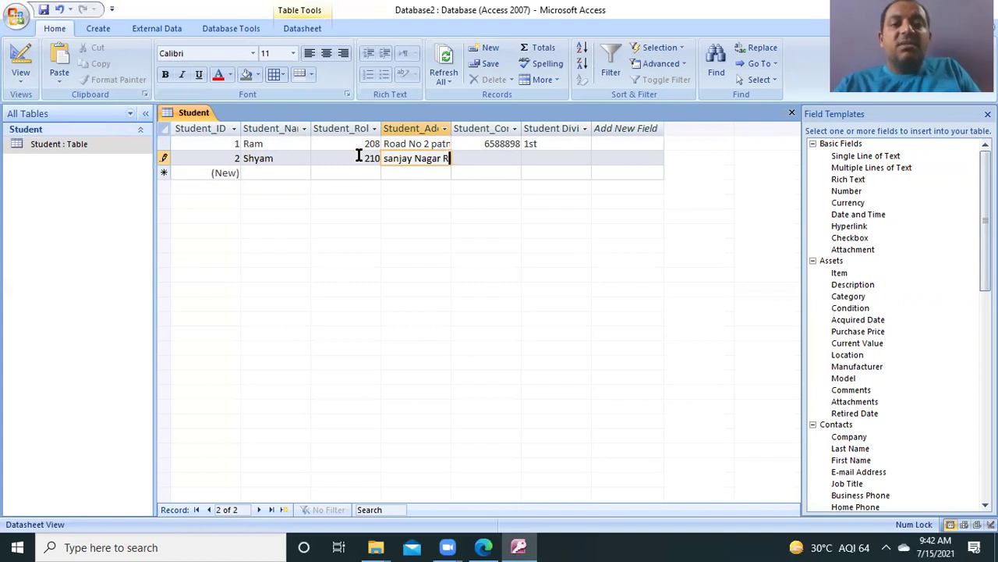
{"action": "type", "text": "oad"}
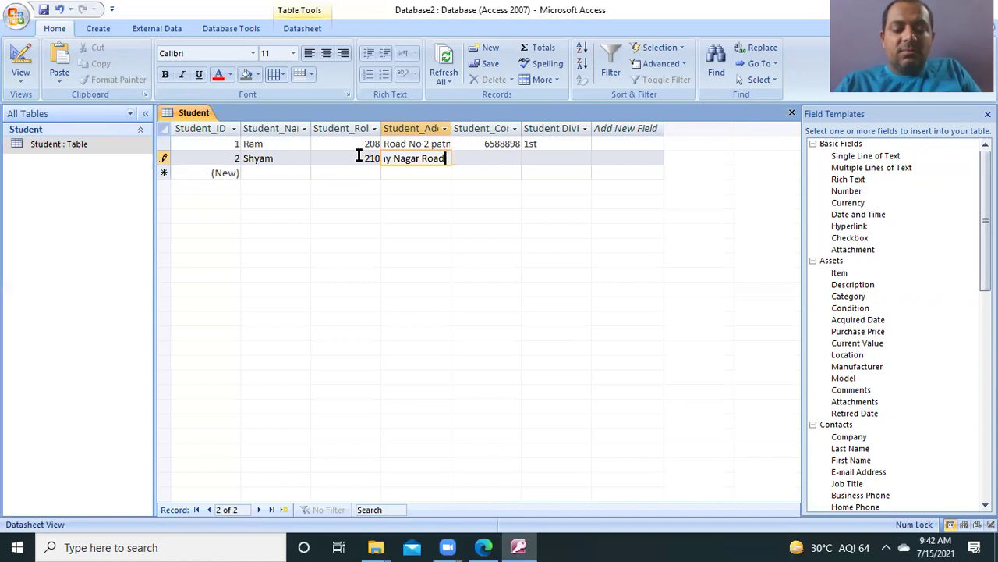
{"action": "type", "text": " no "}
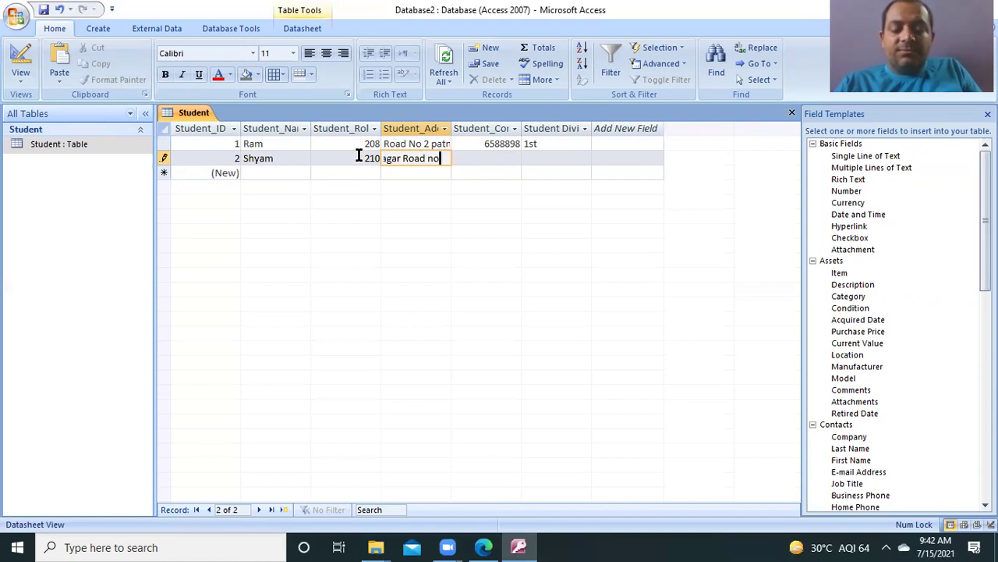
{"action": "type", "text": "3"}
{"action": "key", "text": "Tab"}
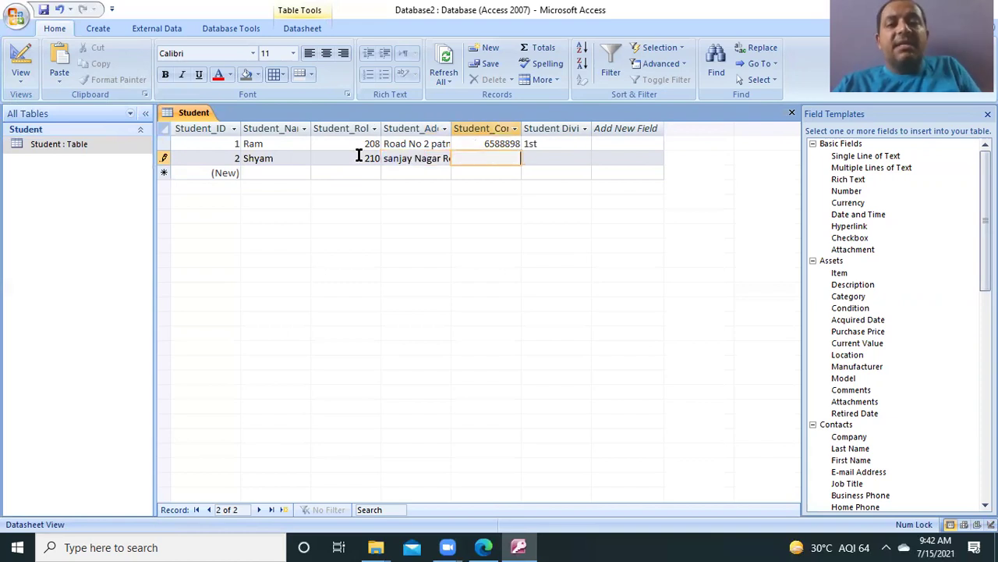
{"action": "type", "text": "228891"}
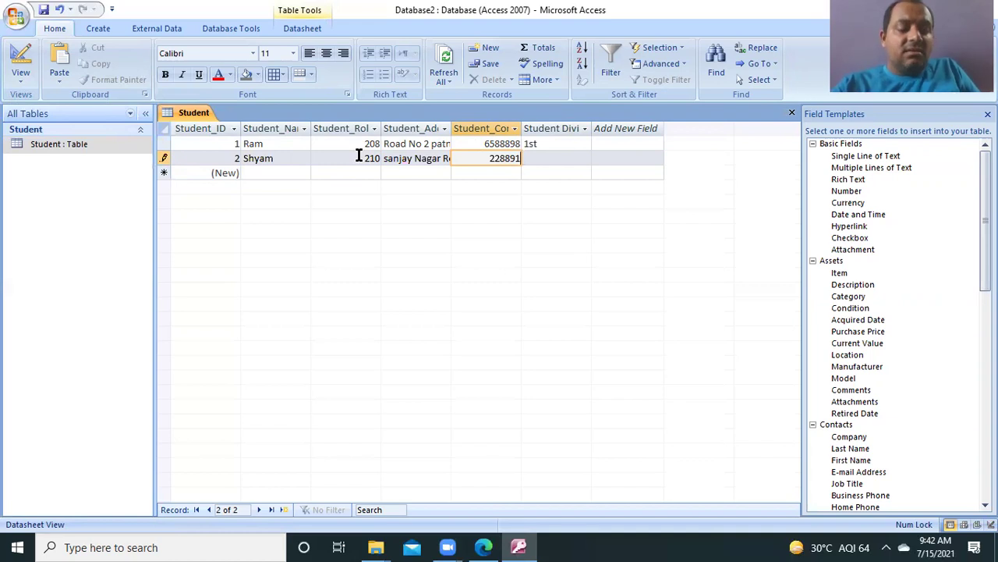
{"action": "key", "text": "Tab"}
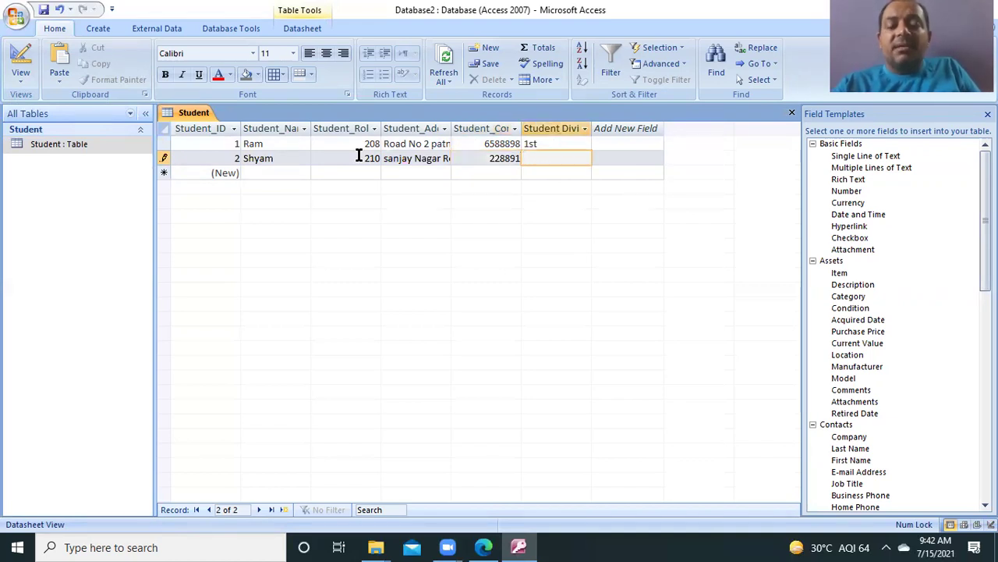
{"action": "type", "text": "2"}
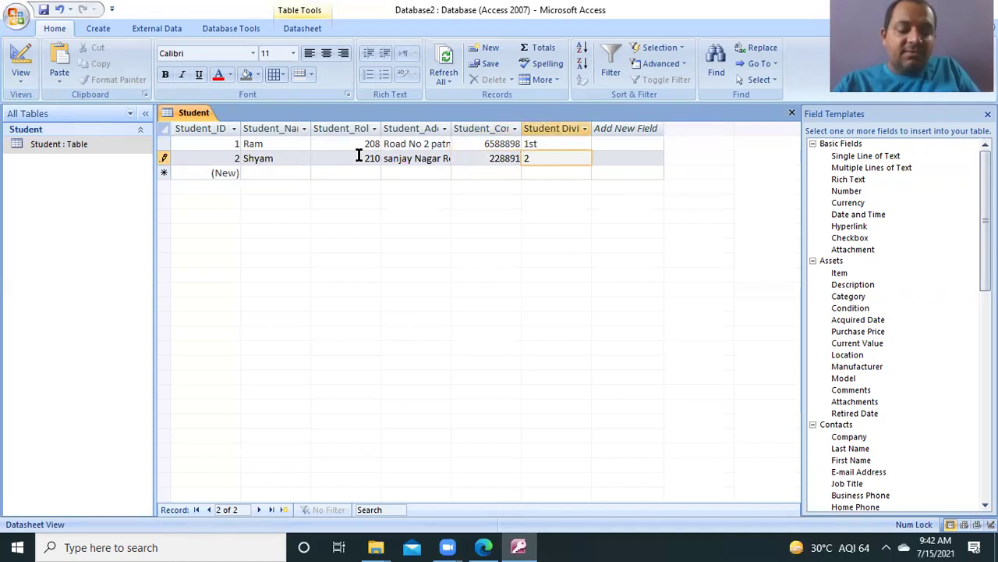
{"action": "type", "text": "nd"}
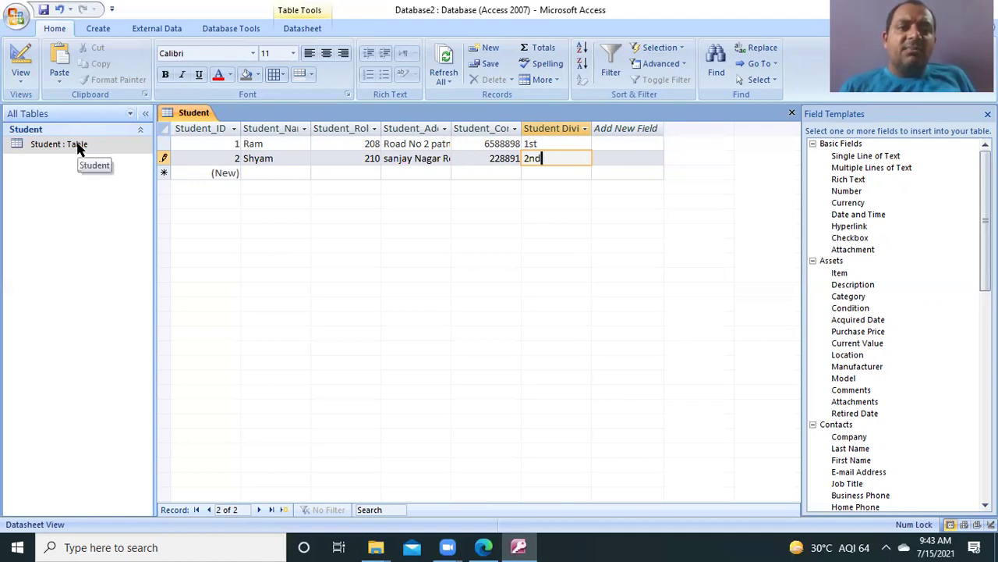
Step: Save the Student table as a new object named 'Copy of Student' using Save Object As
{"action": "left_click", "coordinate": [15, 17]}
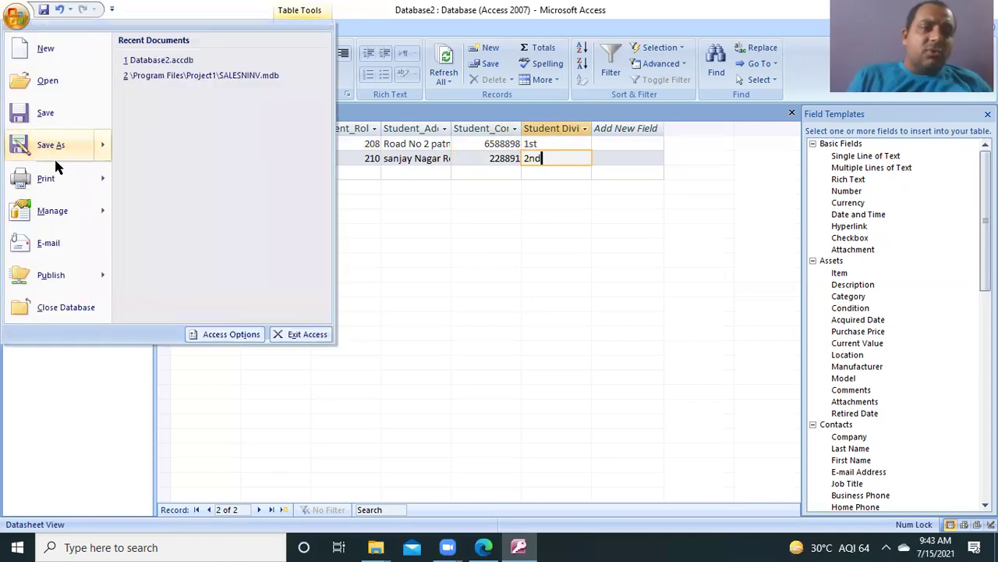
{"action": "mouse_move", "coordinate": [56, 153]}
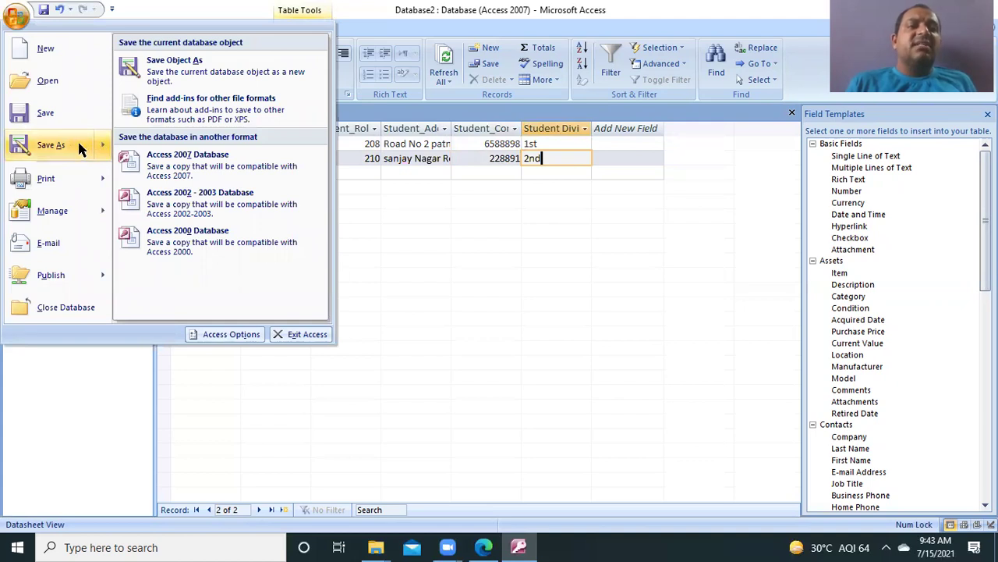
{"action": "left_click", "coordinate": [79, 148]}
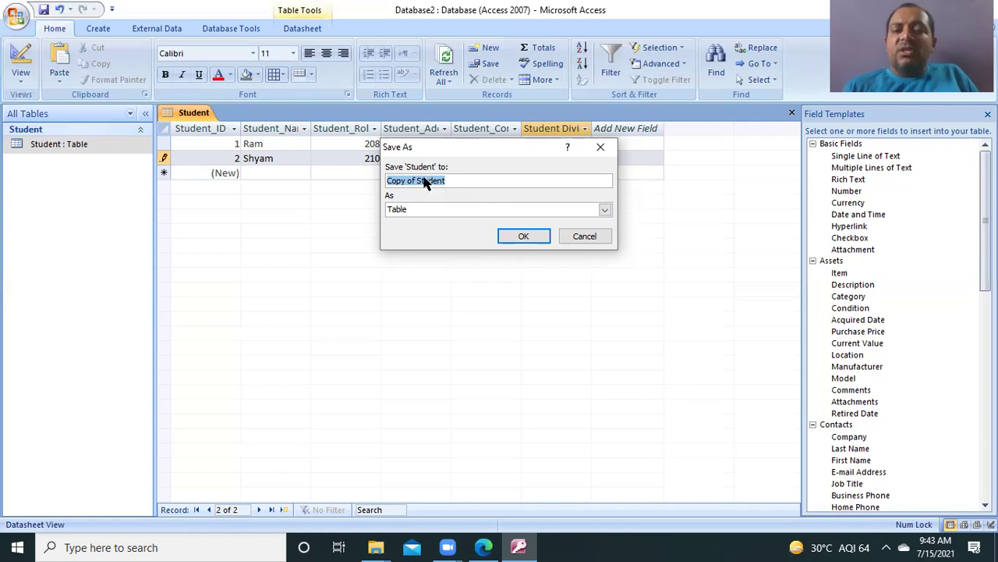
{"action": "left_click", "coordinate": [524, 236]}
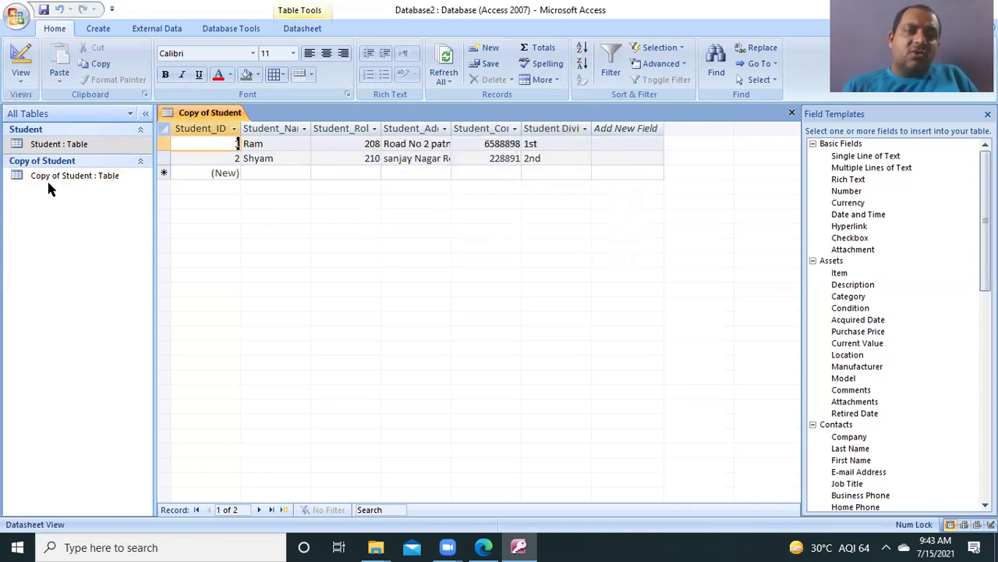
Step: Try deleting the Copy of Student table while it is still open, dismissing the warning
{"action": "left_click", "coordinate": [126, 180]}
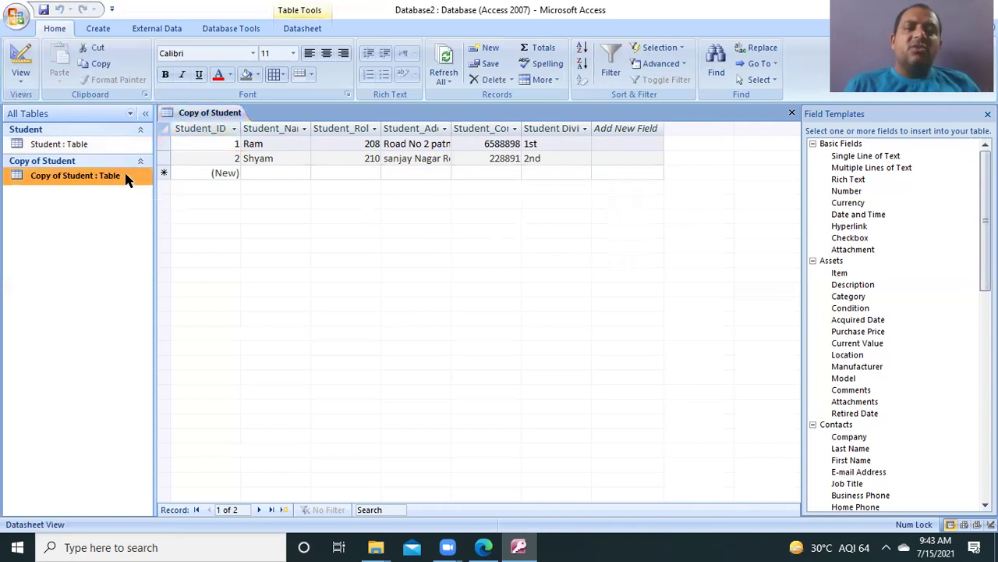
{"action": "left_click", "coordinate": [170, 205]}
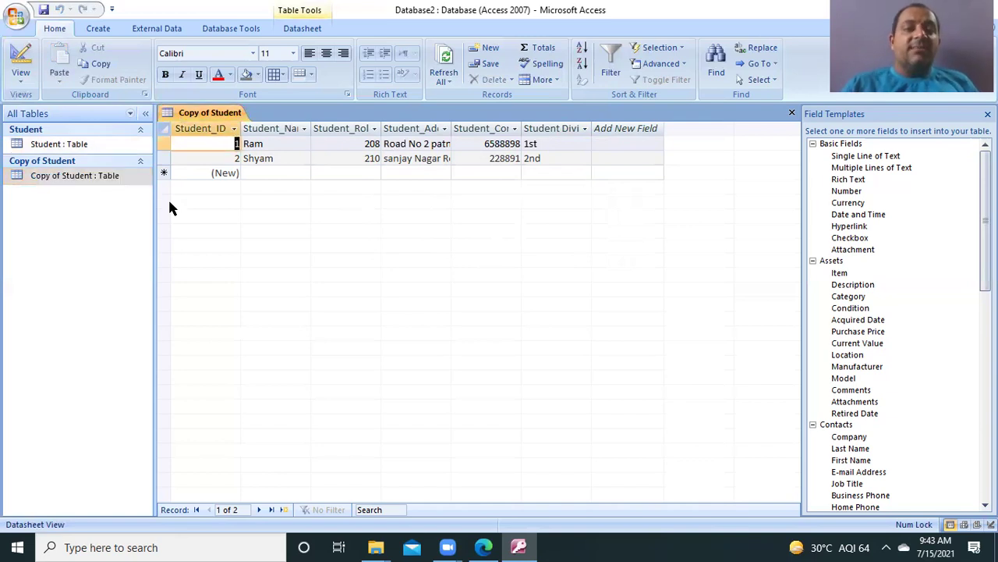
{"action": "left_click", "coordinate": [97, 179]}
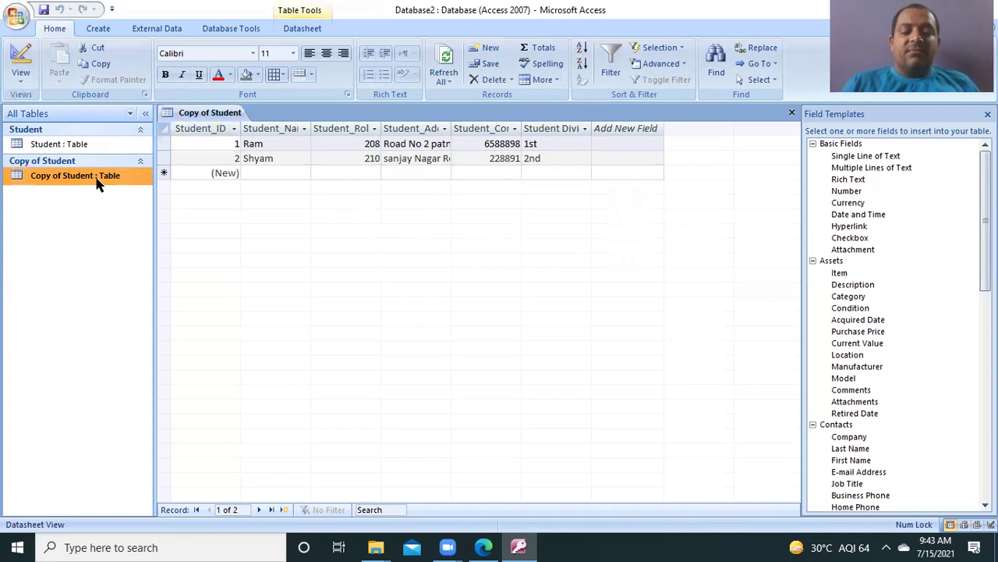
{"action": "key", "text": "Delete"}
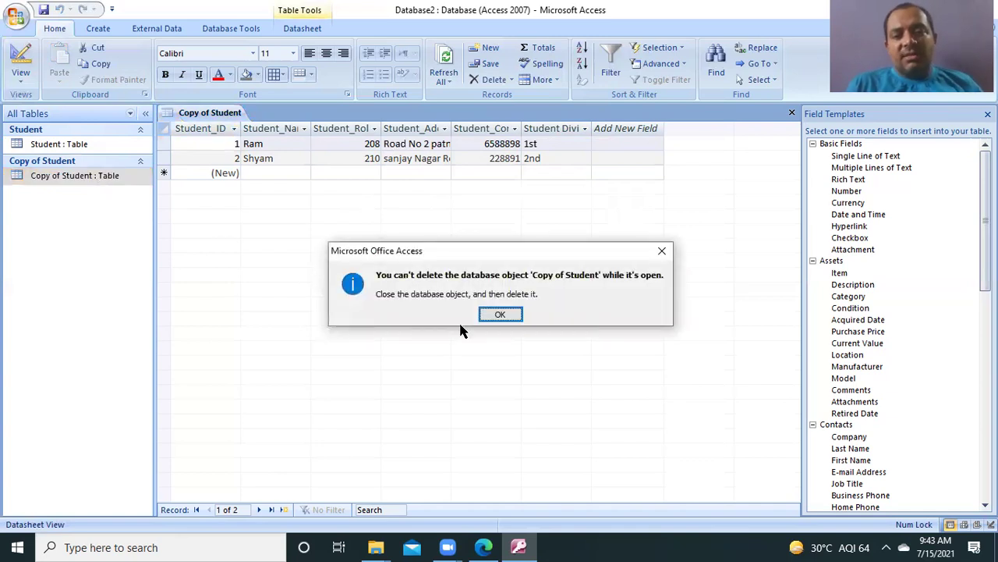
{"action": "left_click", "coordinate": [500, 315]}
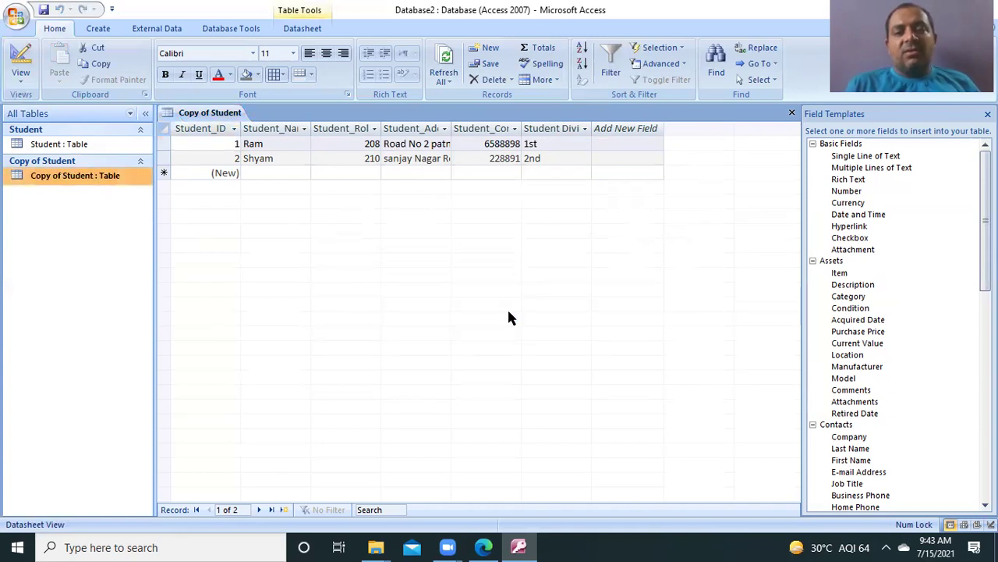
Step: Close the open Copy of Student tab, then delete that table and confirm with Yes
{"action": "left_click", "coordinate": [73, 142]}
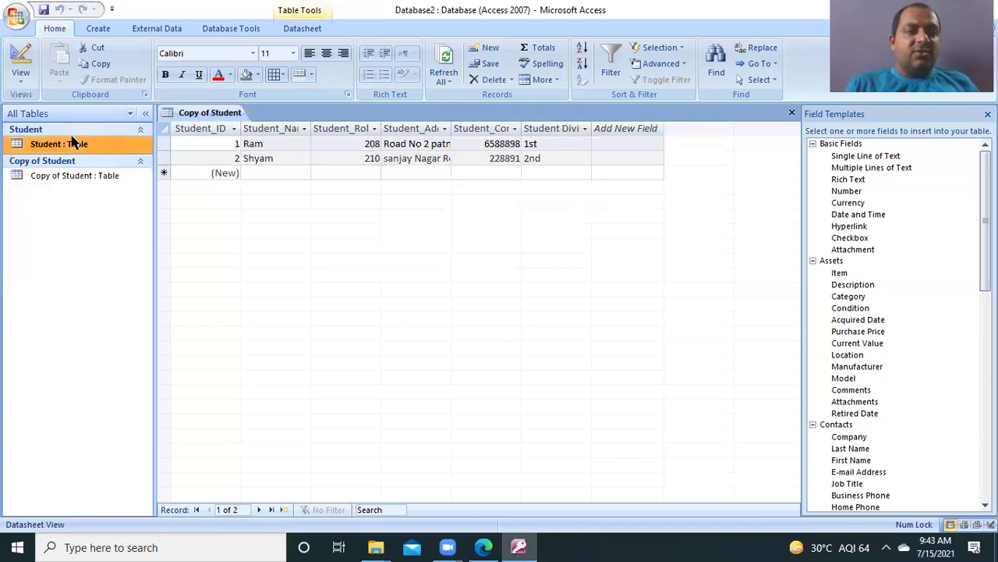
{"action": "right_click", "coordinate": [85, 179]}
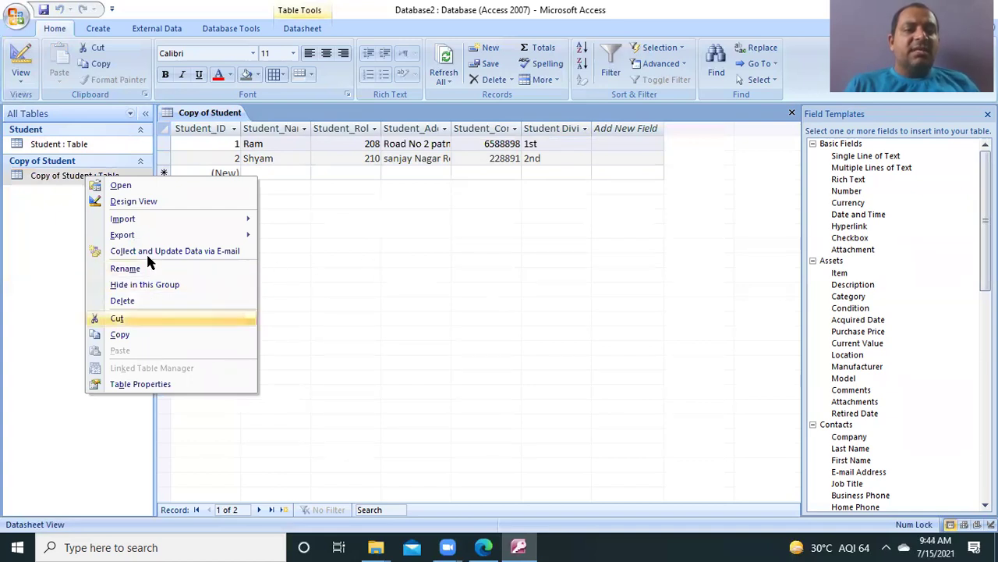
{"action": "left_click", "coordinate": [128, 301]}
{"action": "left_click", "coordinate": [499, 314]}
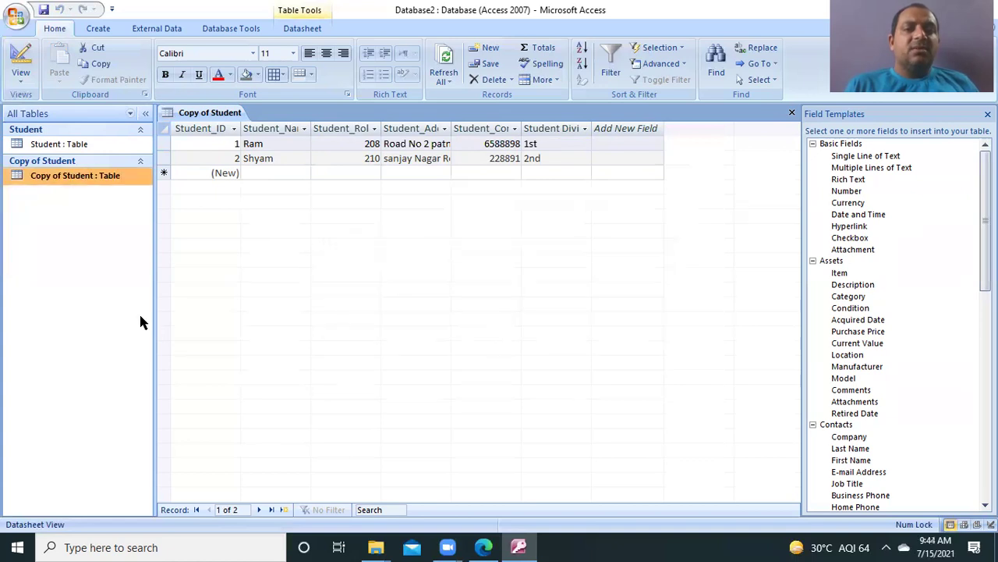
{"action": "left_click", "coordinate": [205, 269]}
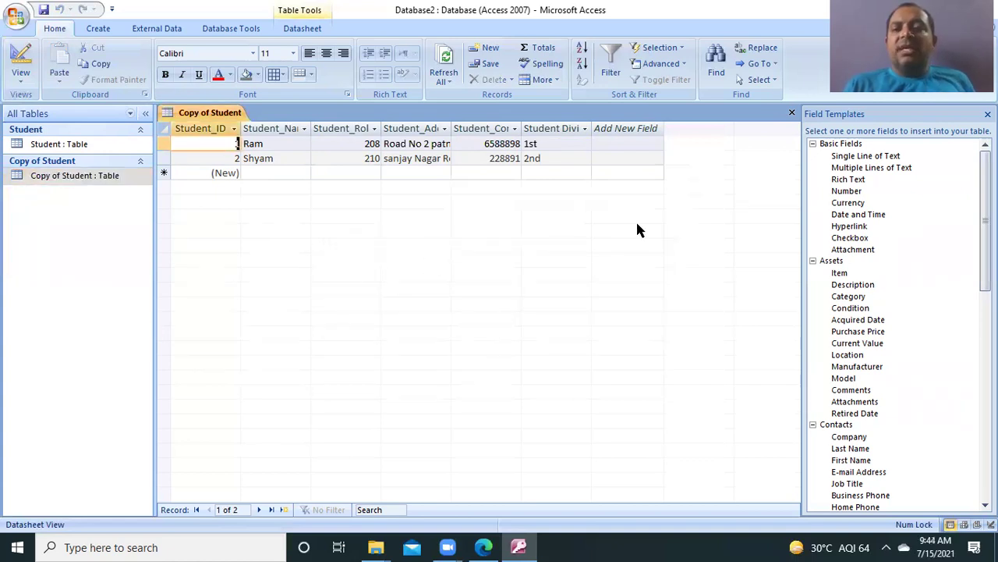
{"action": "left_click", "coordinate": [793, 114]}
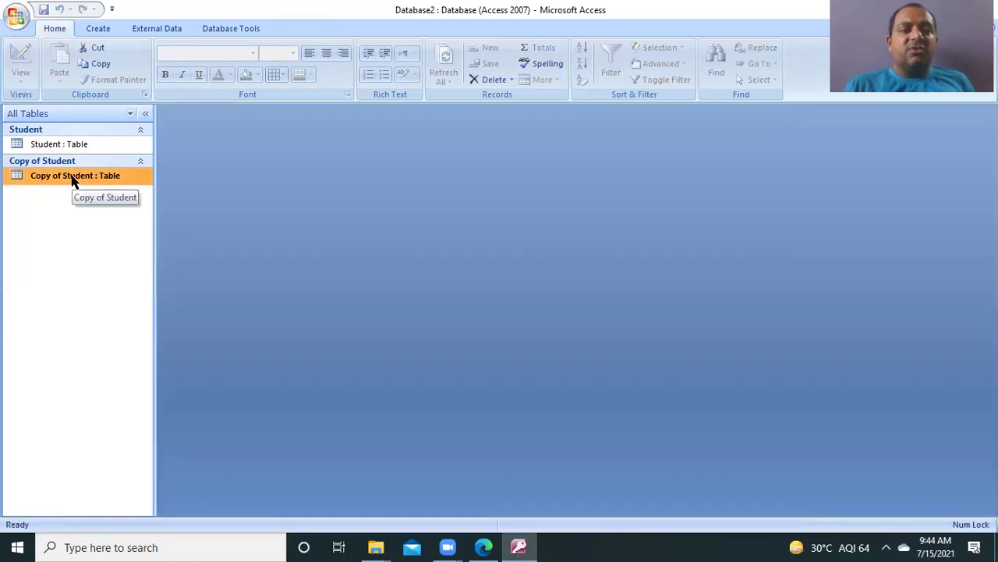
{"action": "key", "text": "Delete"}
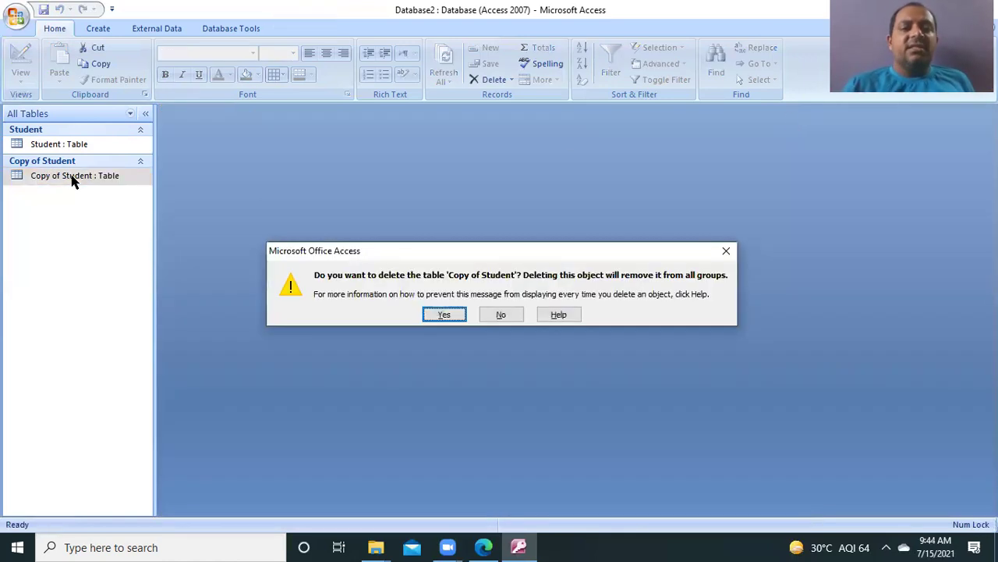
{"action": "left_click", "coordinate": [434, 318]}
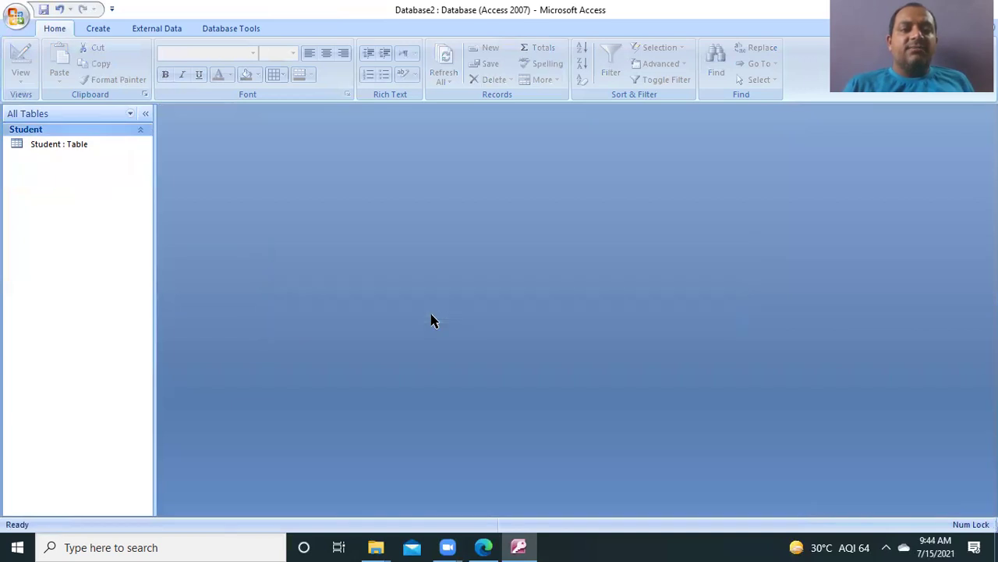
Step: Open and close the Student table, then view its right-click menu without choosing anything
{"action": "double_click", "coordinate": [60, 143]}
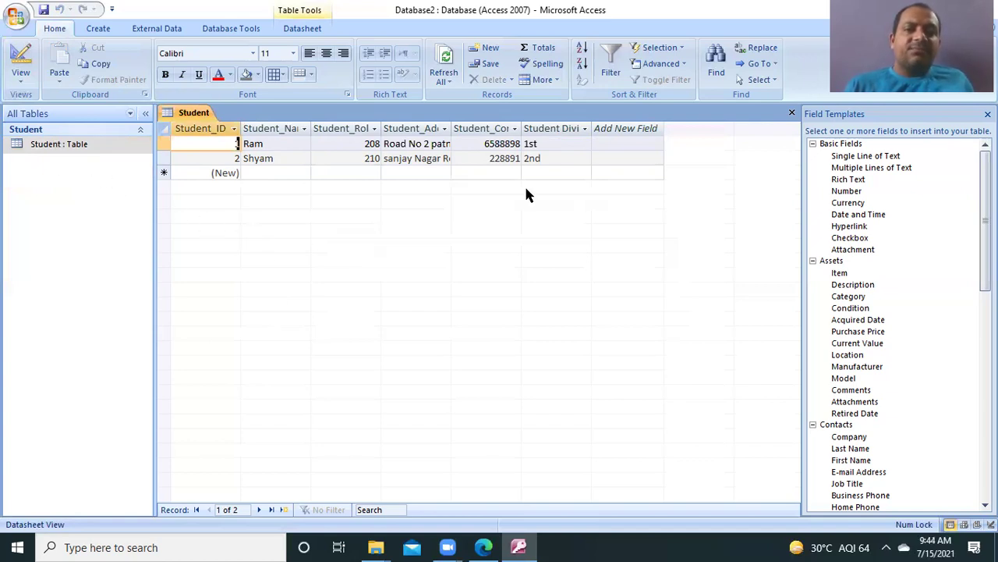
{"action": "left_click", "coordinate": [793, 113]}
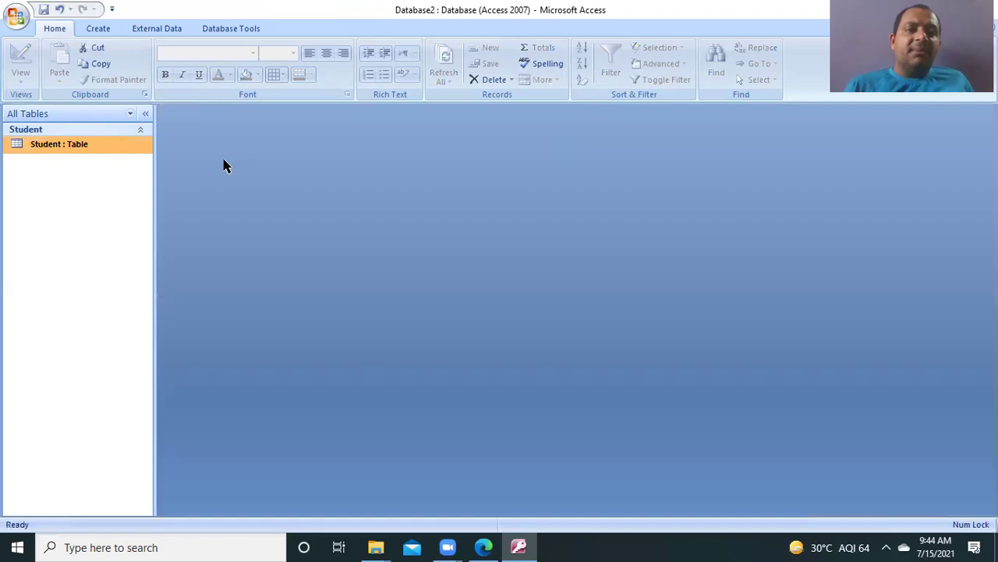
{"action": "right_click", "coordinate": [92, 147]}
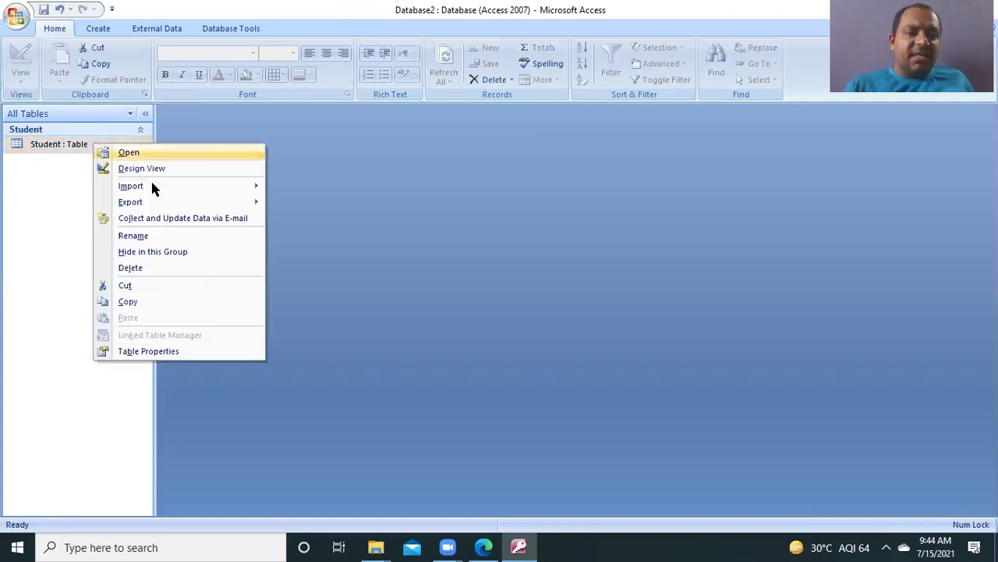
{"action": "mouse_move", "coordinate": [153, 188]}
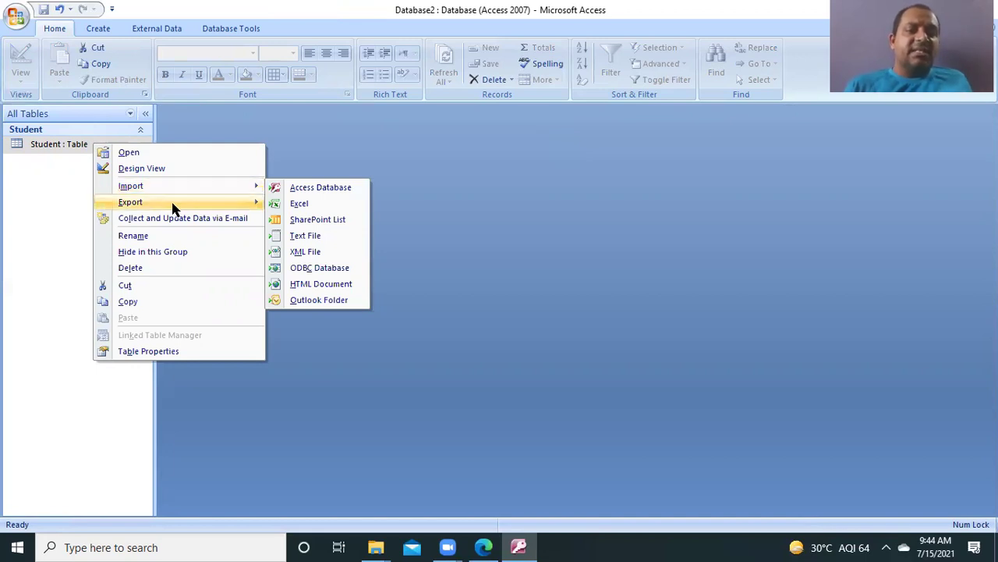
{"action": "mouse_move", "coordinate": [197, 209]}
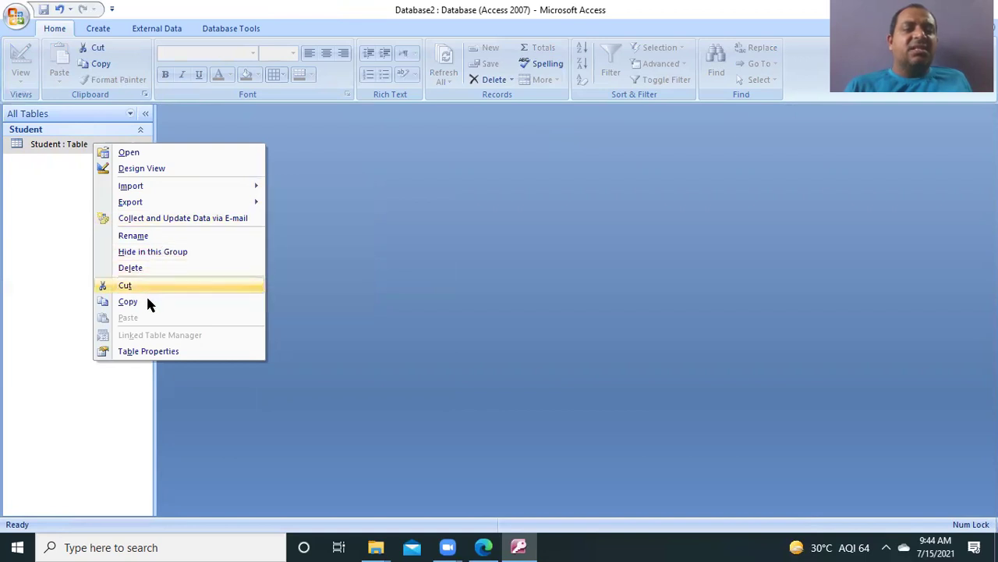
{"action": "left_click", "coordinate": [20, 233]}
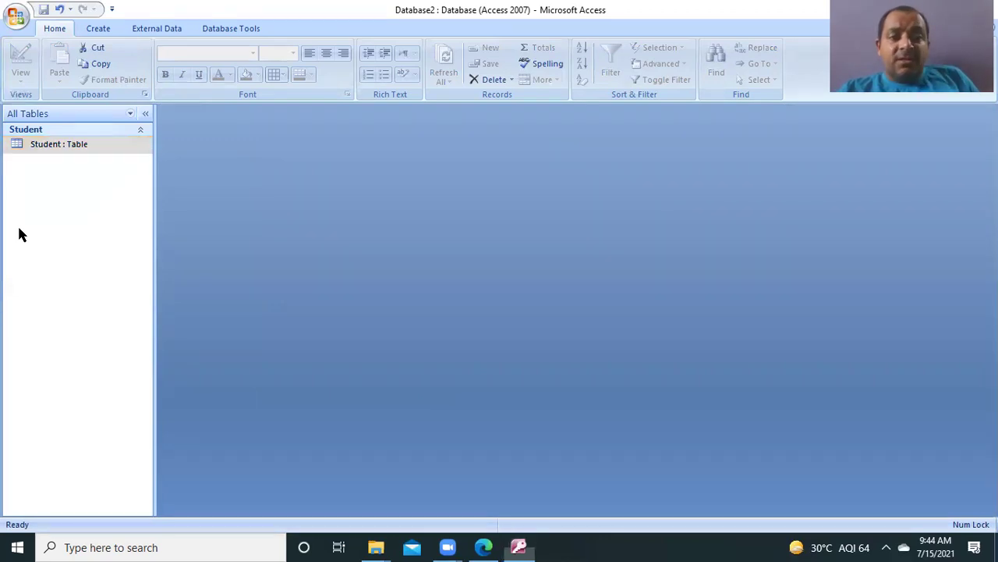
Step: Reopen Student and widen the Student_Name, Student_Roll and Student_Address columns to fit their contents
{"action": "double_click", "coordinate": [72, 146]}
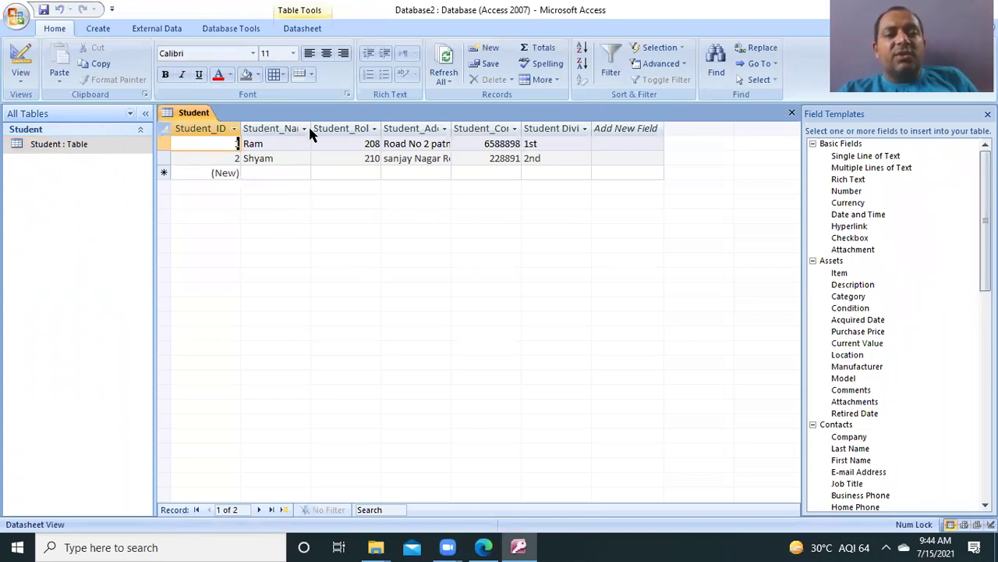
{"action": "left_click_drag", "start_coordinate": [311, 128], "coordinate": [333, 128]}
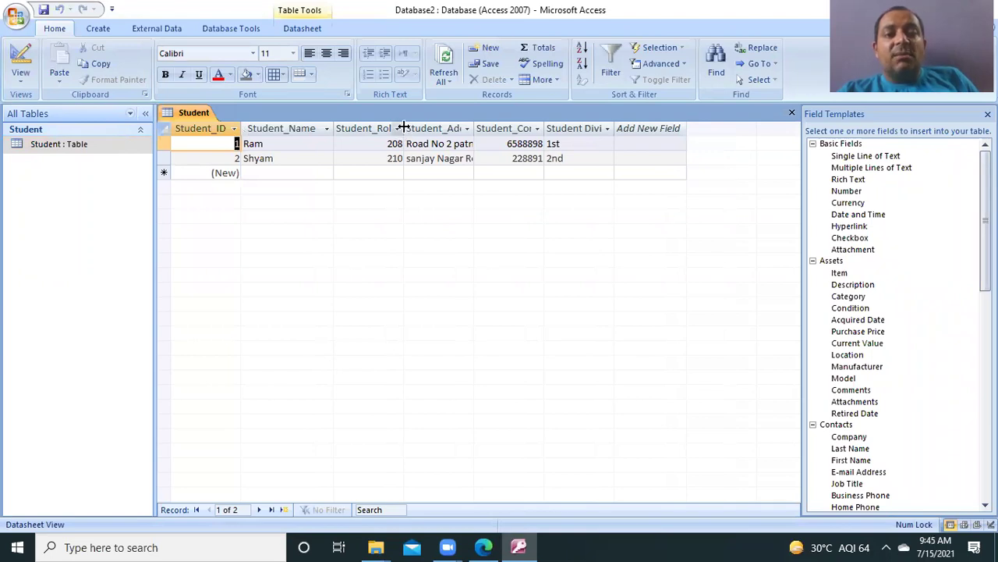
{"action": "left_click_drag", "start_coordinate": [403, 129], "coordinate": [423, 130]}
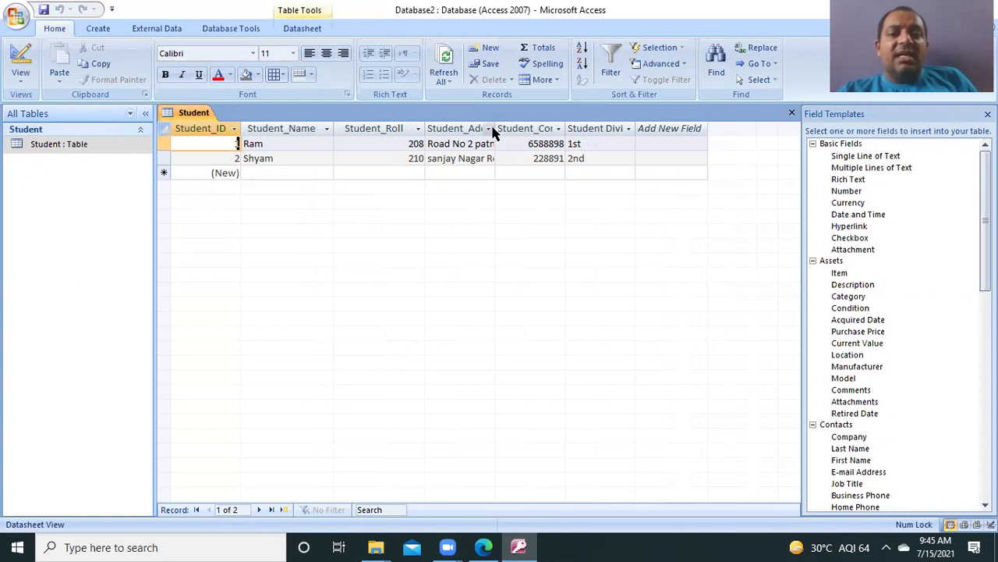
{"action": "left_click_drag", "start_coordinate": [495, 128], "coordinate": [539, 134]}
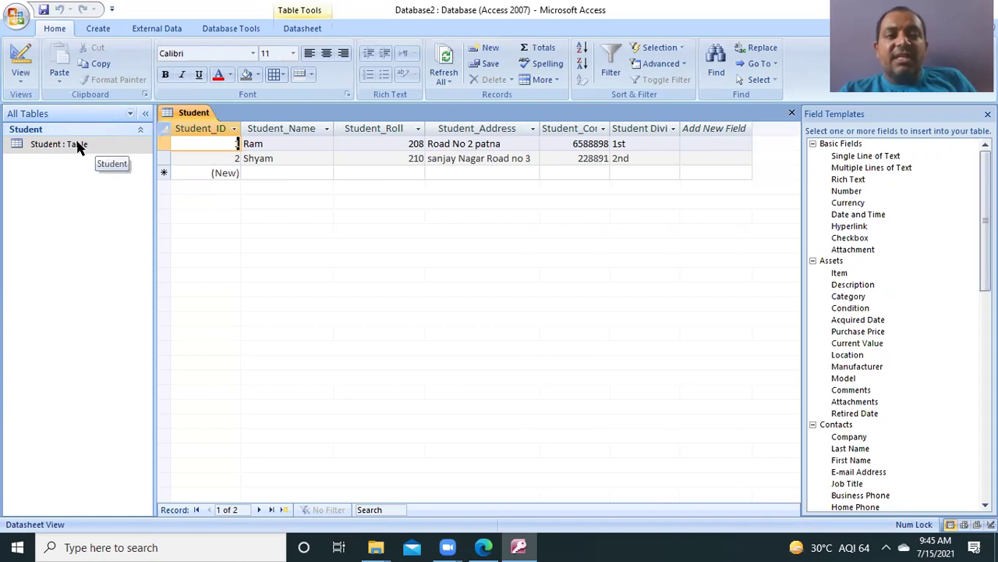
Step: Switch the Student table to Design View
{"action": "left_click", "coordinate": [23, 78]}
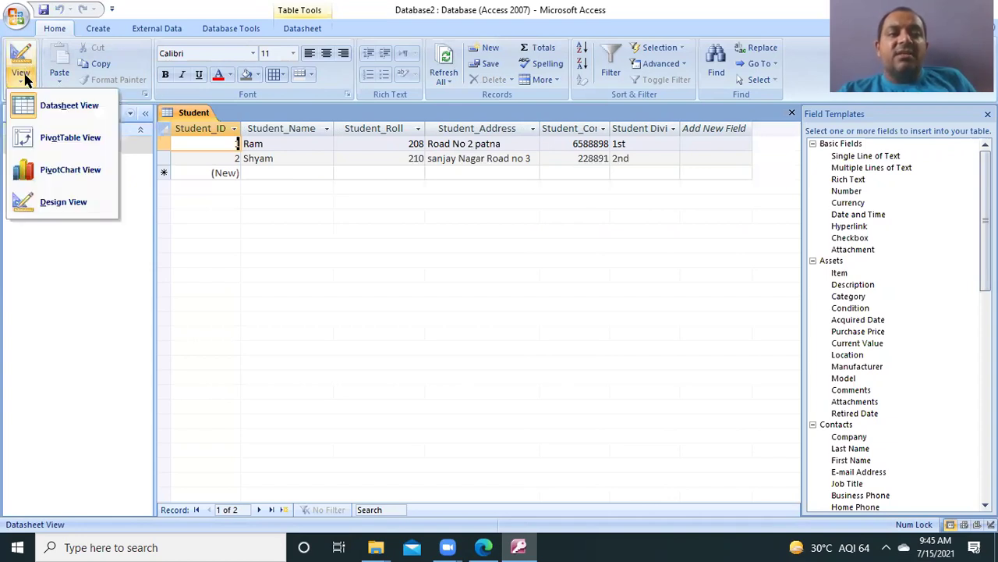
{"action": "left_click", "coordinate": [55, 116]}
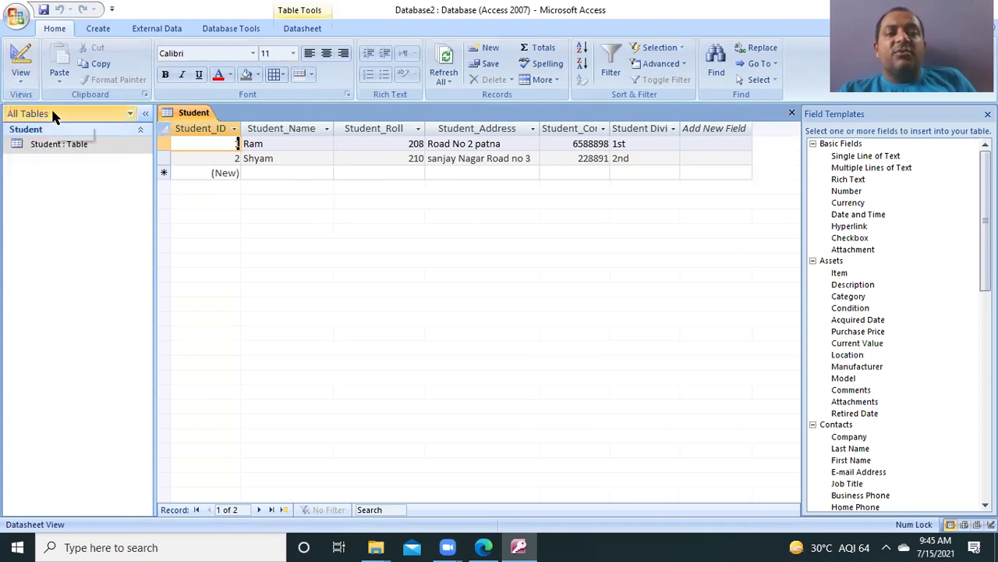
{"action": "left_click", "coordinate": [21, 78]}
{"action": "left_click", "coordinate": [56, 205]}
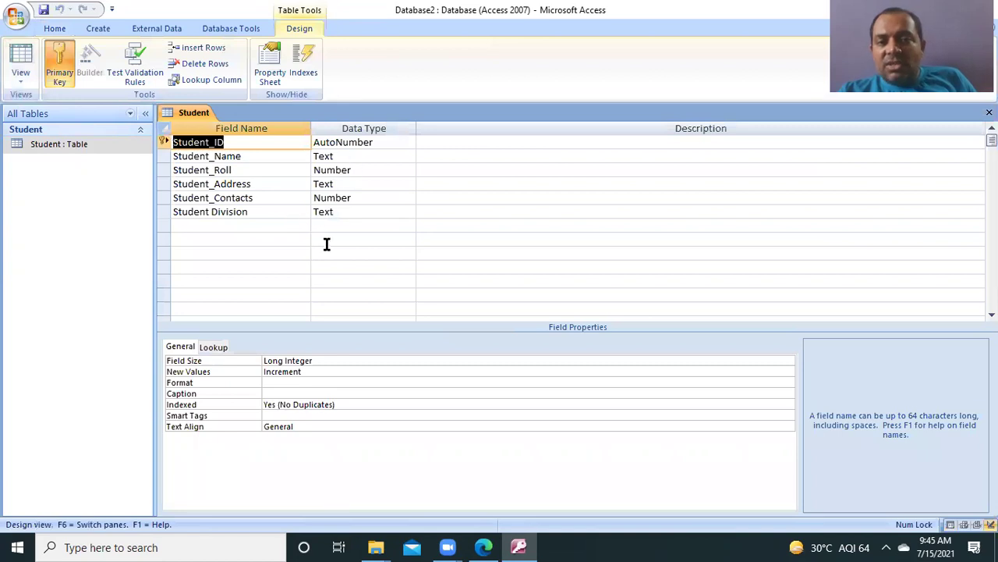
Step: Check the Student_ID data type list and leave it as AutoNumber
{"action": "left_click", "coordinate": [385, 142]}
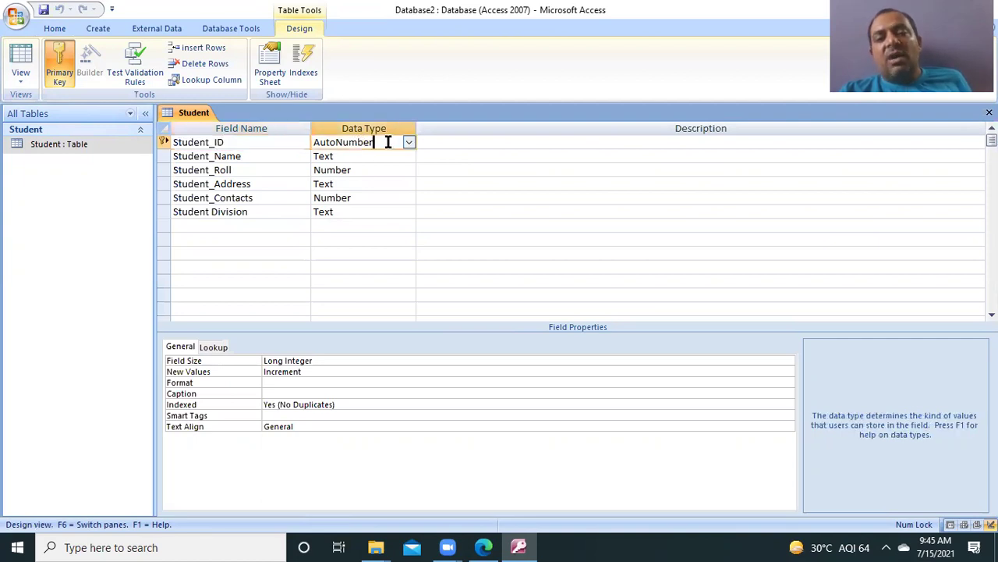
{"action": "left_click", "coordinate": [408, 144]}
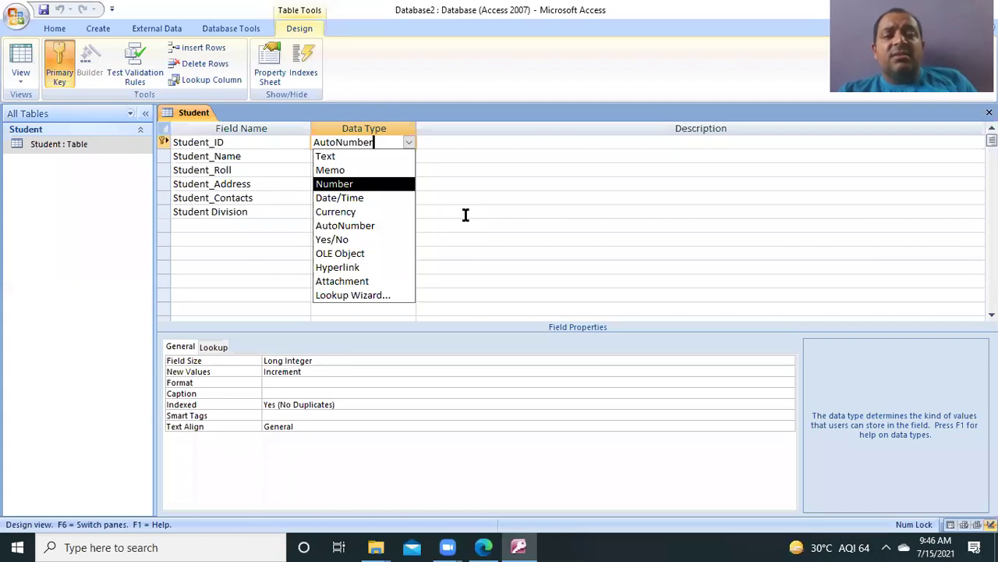
{"action": "left_click", "coordinate": [466, 214]}
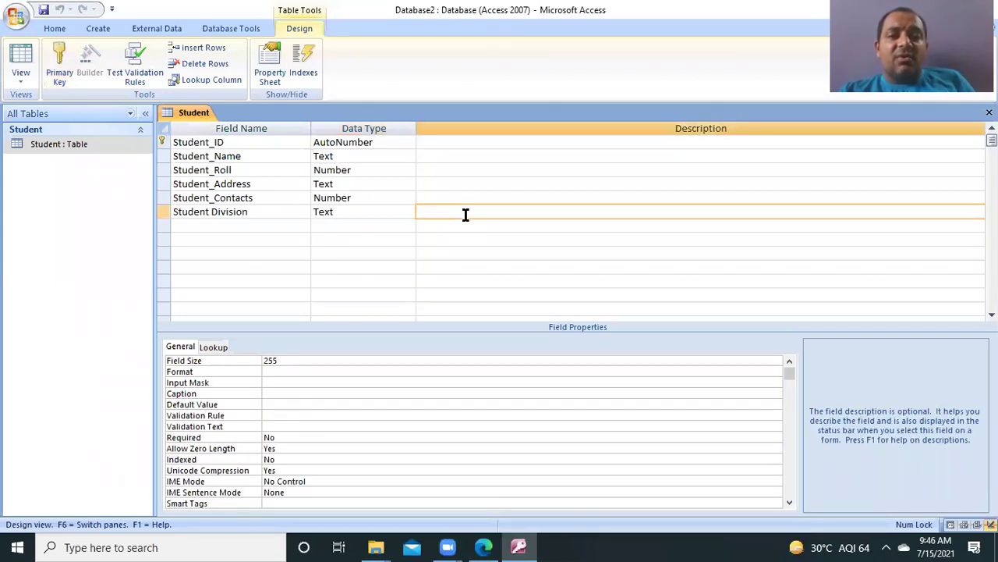
{"action": "left_click", "coordinate": [481, 140]}
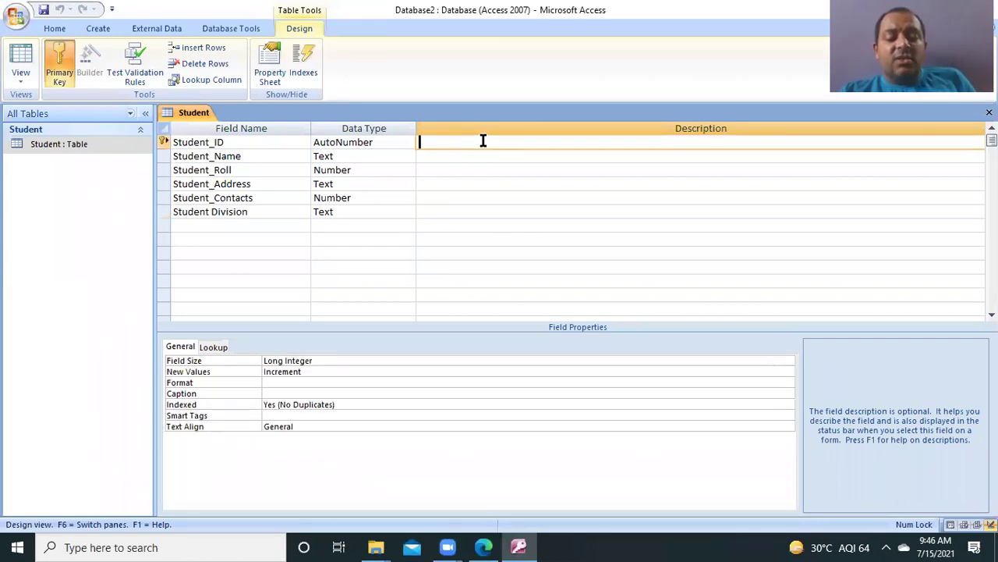
Step: Enter 'unique' as the Student_ID description, then step through the other fields' description cells
{"action": "type", "text": "unique"}
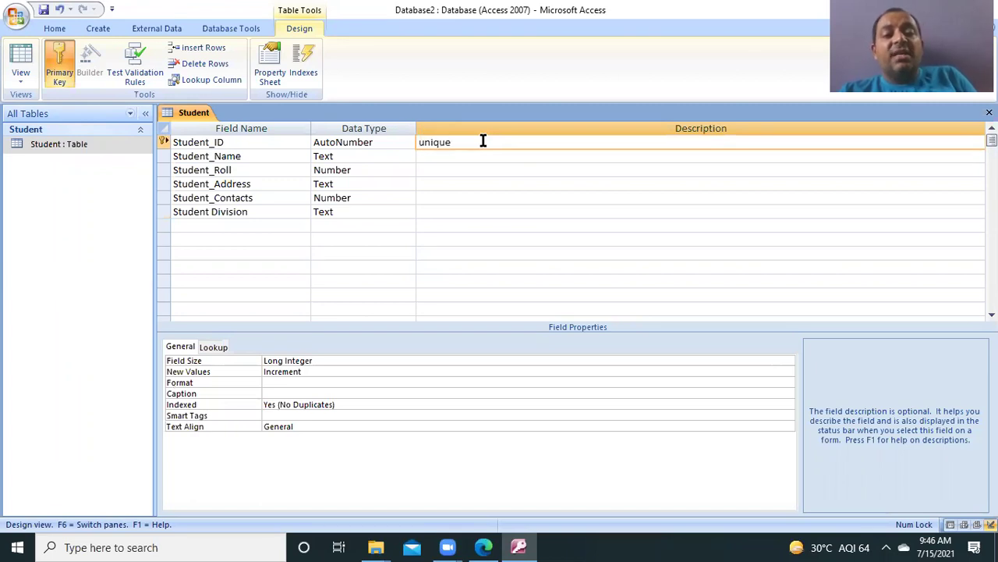
{"action": "left_click", "coordinate": [479, 156]}
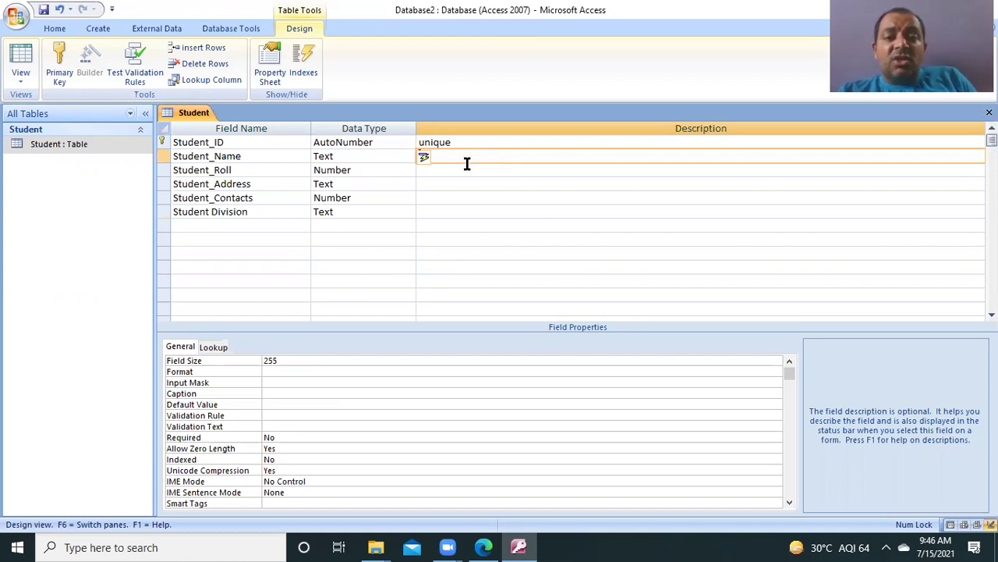
{"action": "left_click", "coordinate": [462, 169]}
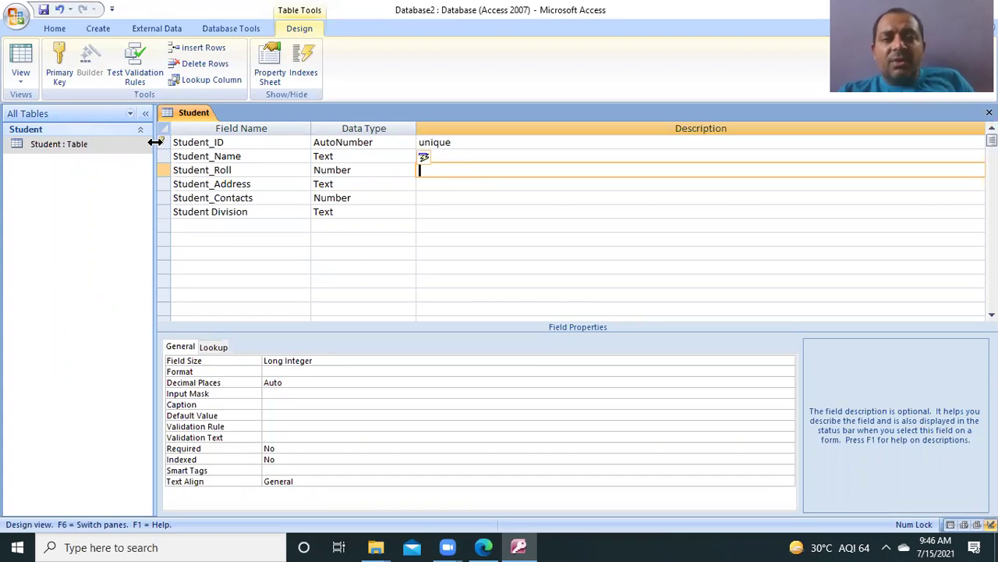
{"action": "left_click", "coordinate": [163, 143]}
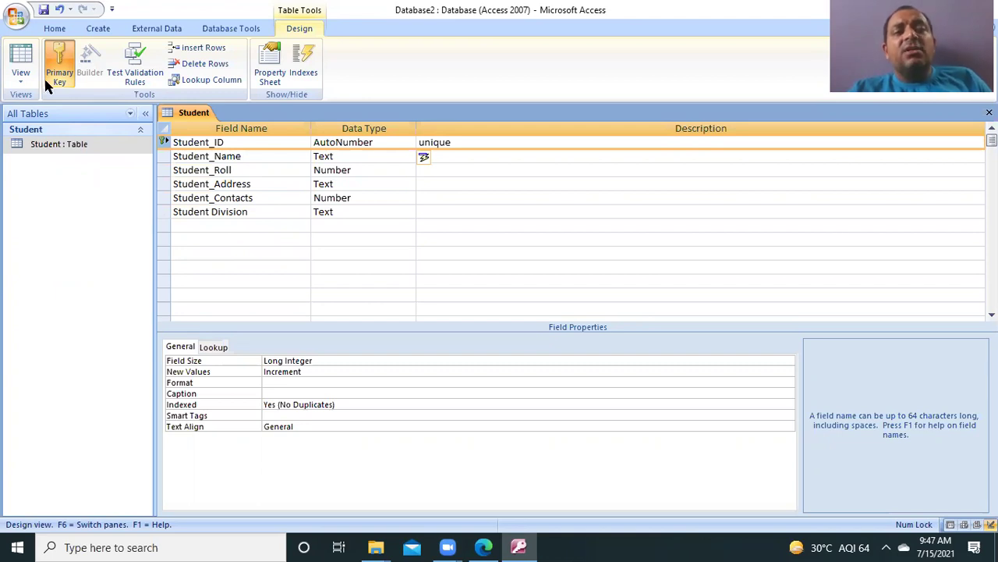
Step: Create a new blank table from the Create tab
{"action": "left_click", "coordinate": [54, 31]}
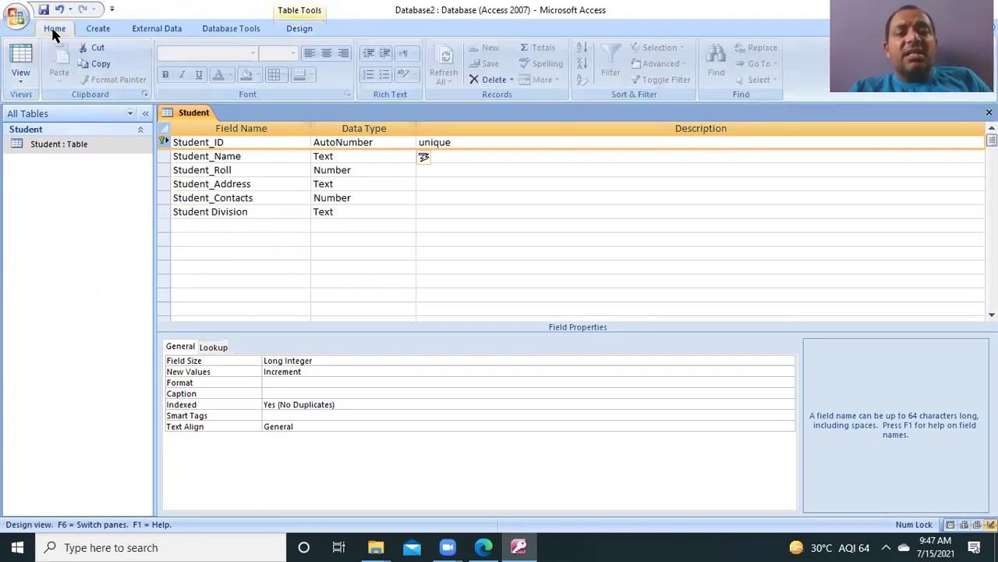
{"action": "left_click", "coordinate": [93, 29]}
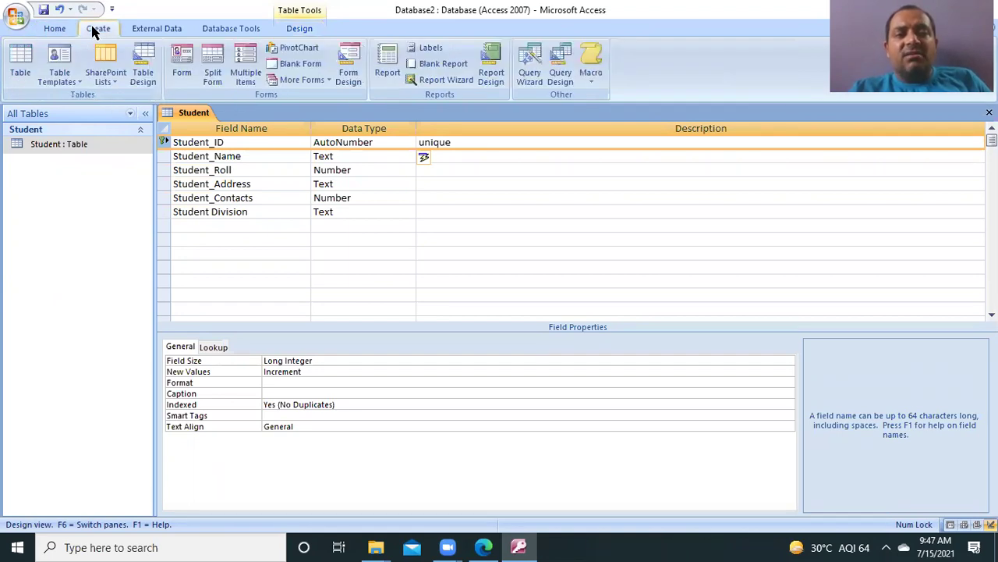
{"action": "left_click", "coordinate": [21, 70]}
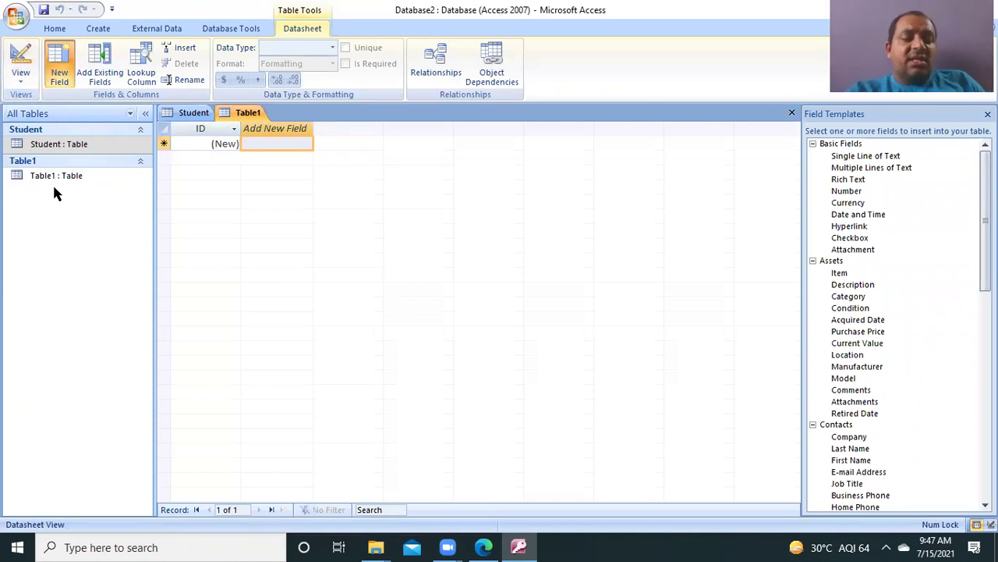
Step: Save the new table under the name Customer
{"action": "key", "text": "ctrl+s"}
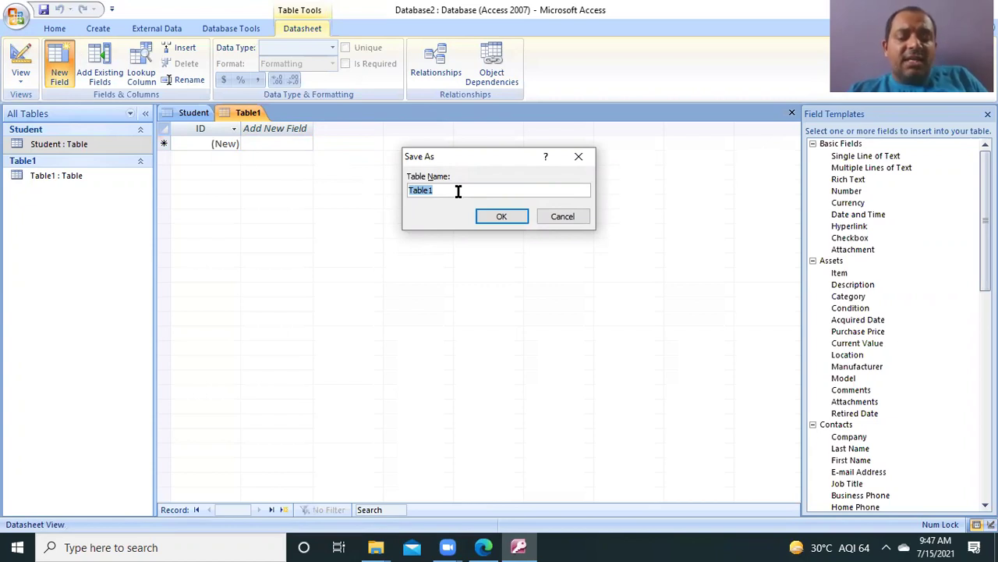
{"action": "type", "text": "Cus"}
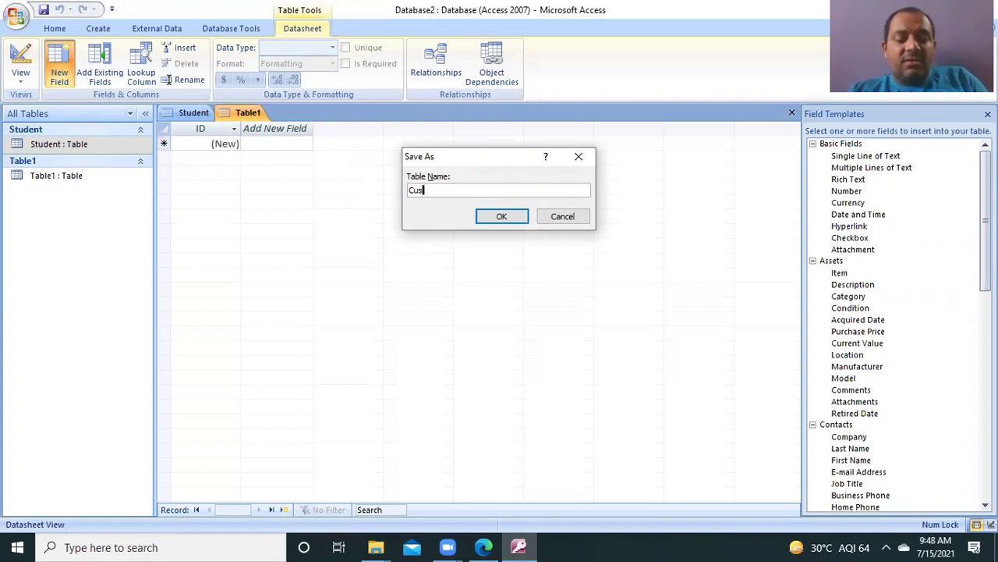
{"action": "type", "text": "tomer"}
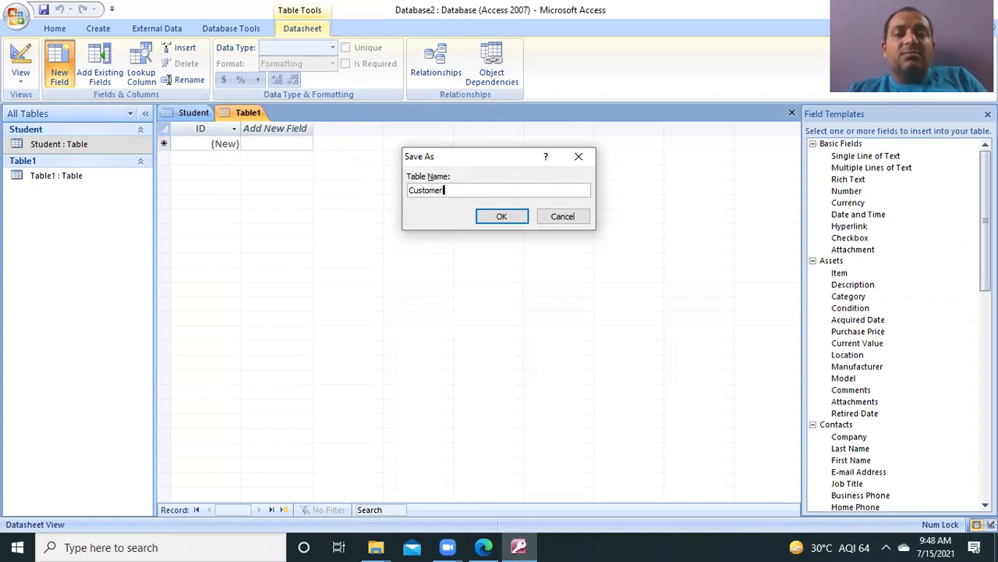
{"action": "left_click", "coordinate": [515, 221]}
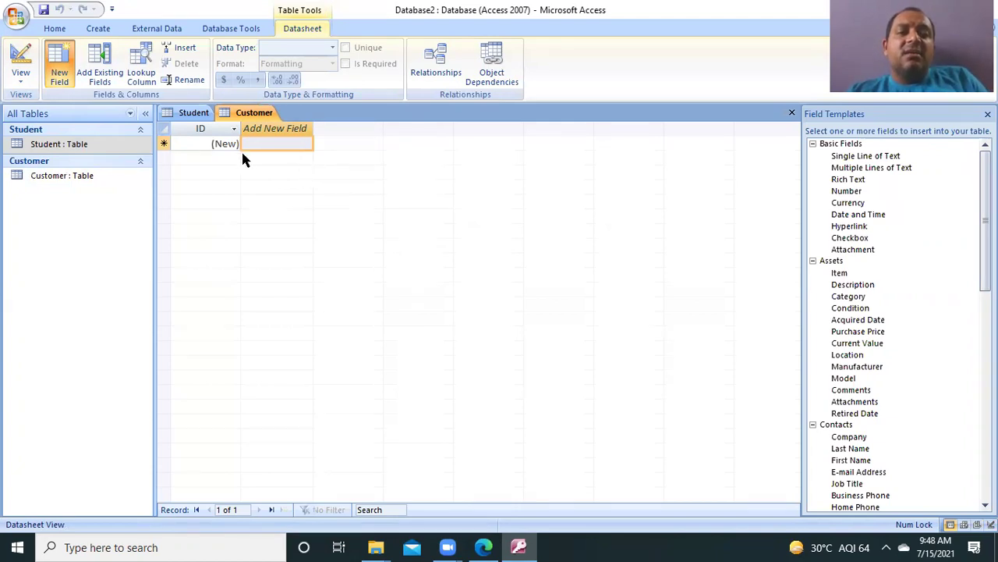
Step: In Design View, add the Customer Name and Customer fields below ID
{"action": "left_click", "coordinate": [26, 71]}
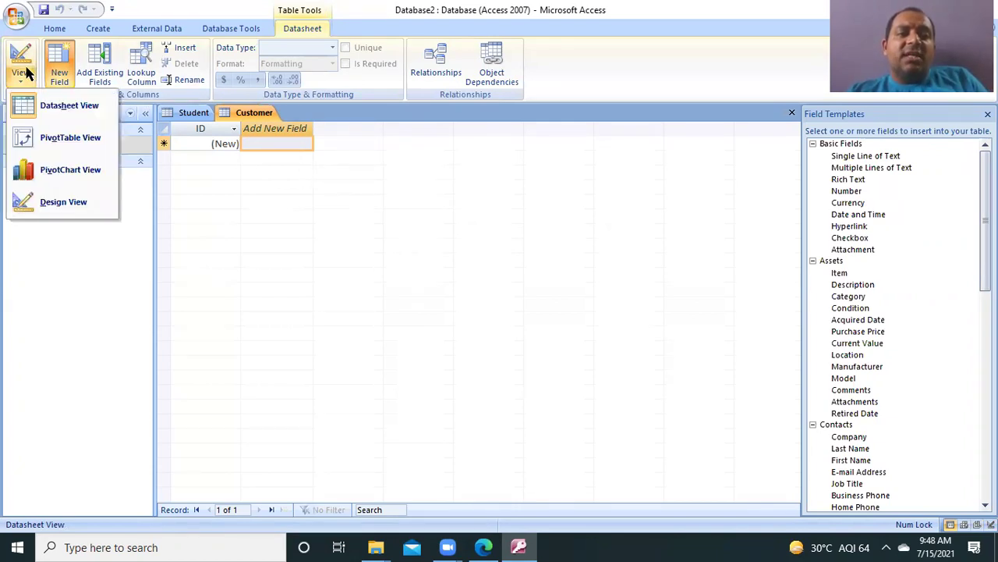
{"action": "left_click", "coordinate": [71, 208]}
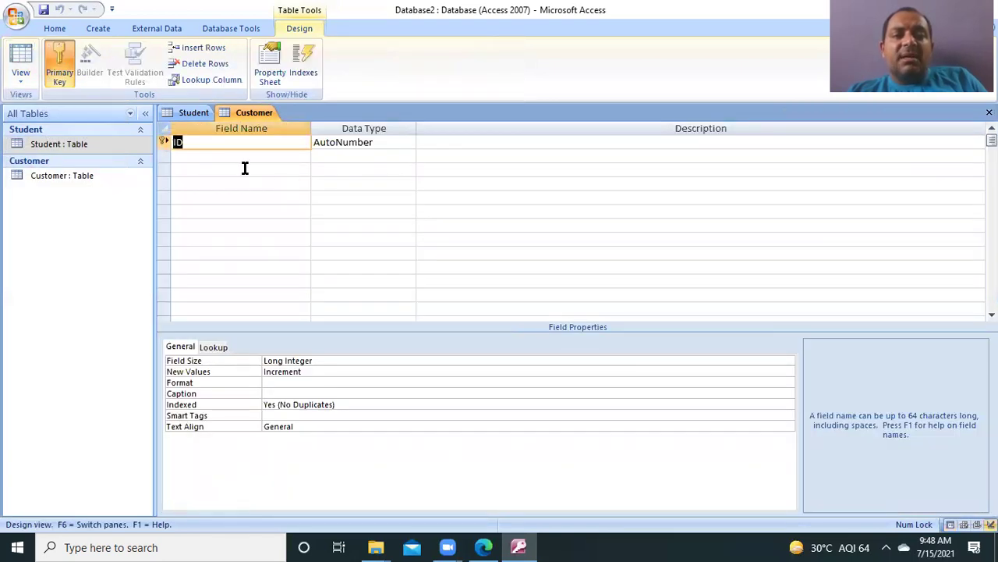
{"action": "left_click", "coordinate": [257, 154]}
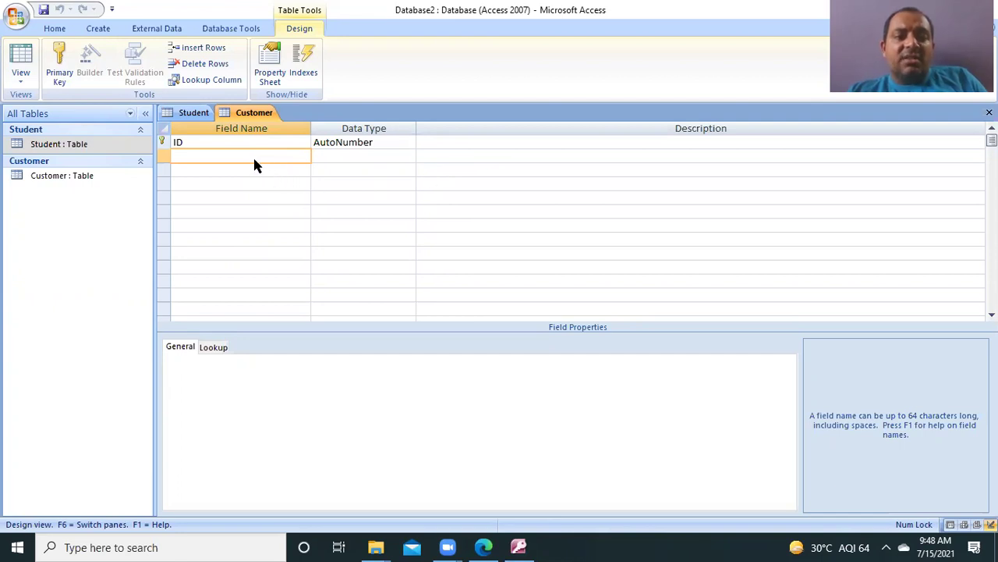
{"action": "type", "text": "Cust"}
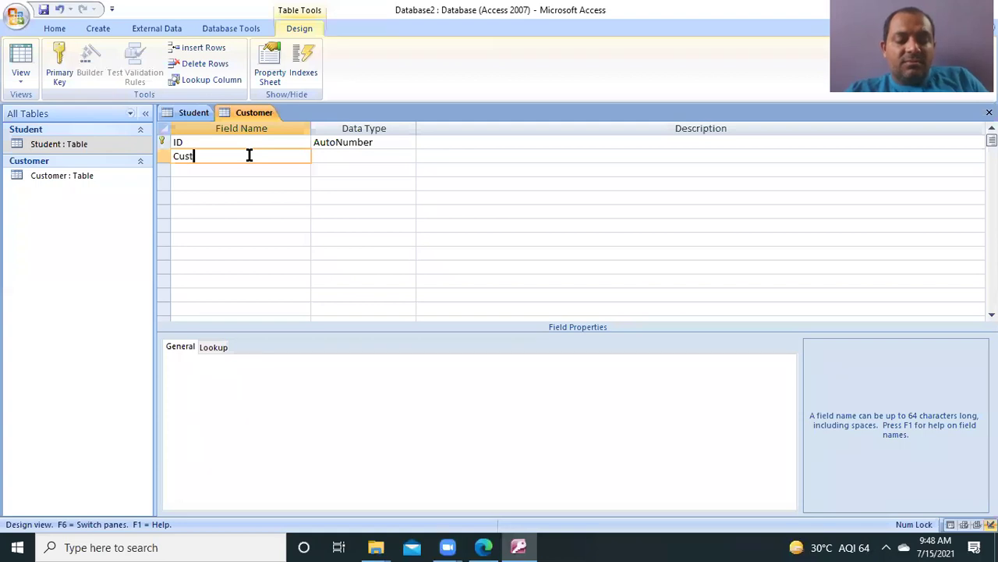
{"action": "type", "text": "omer Name"}
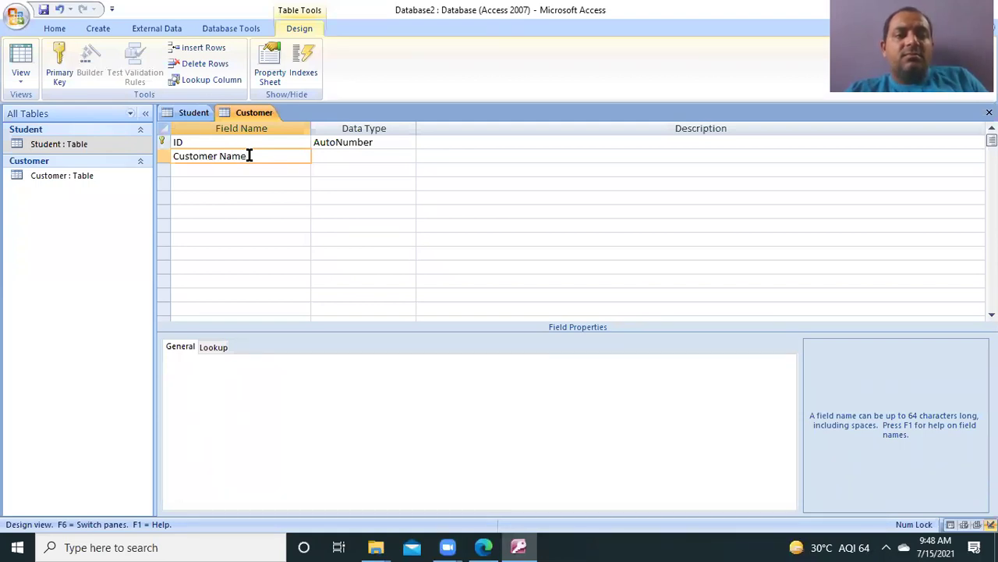
{"action": "key", "text": "Tab"}
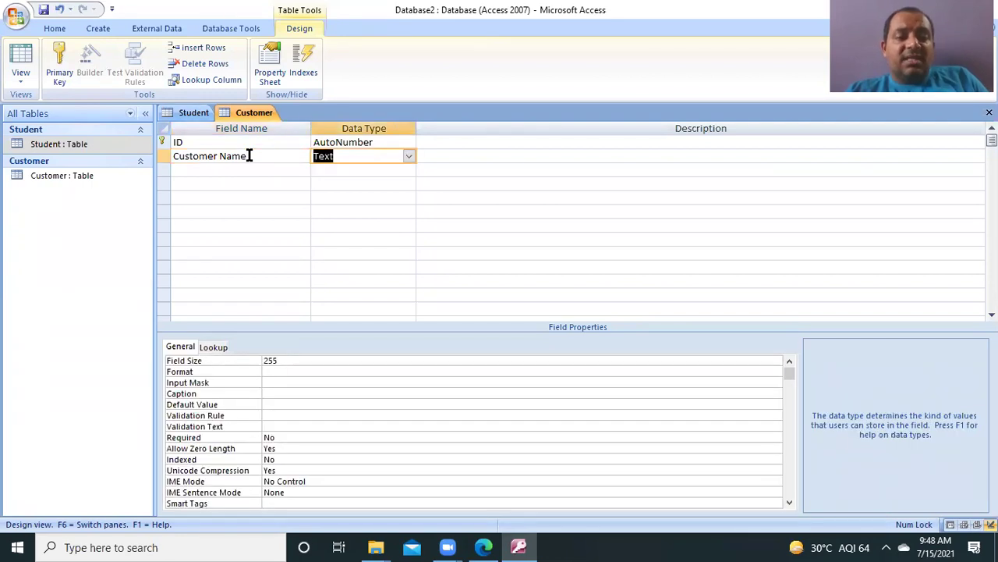
{"action": "left_click", "coordinate": [215, 167]}
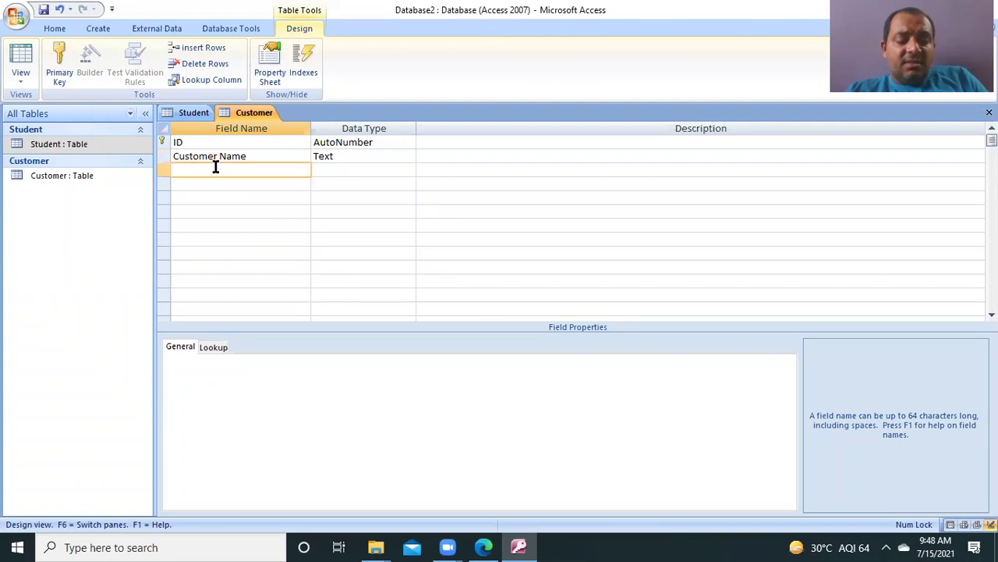
{"action": "type", "text": "Custome"}
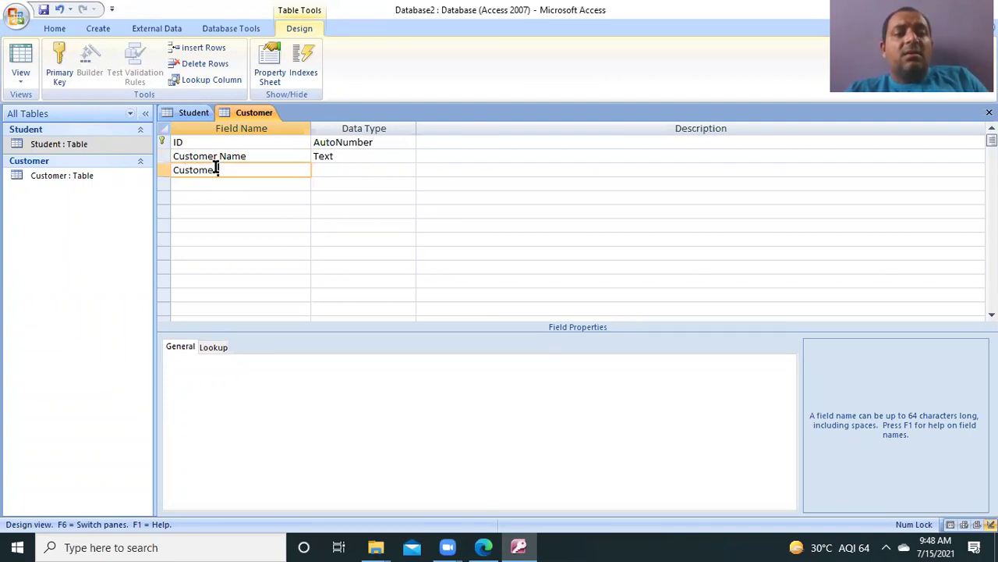
{"action": "type", "text": "r"}
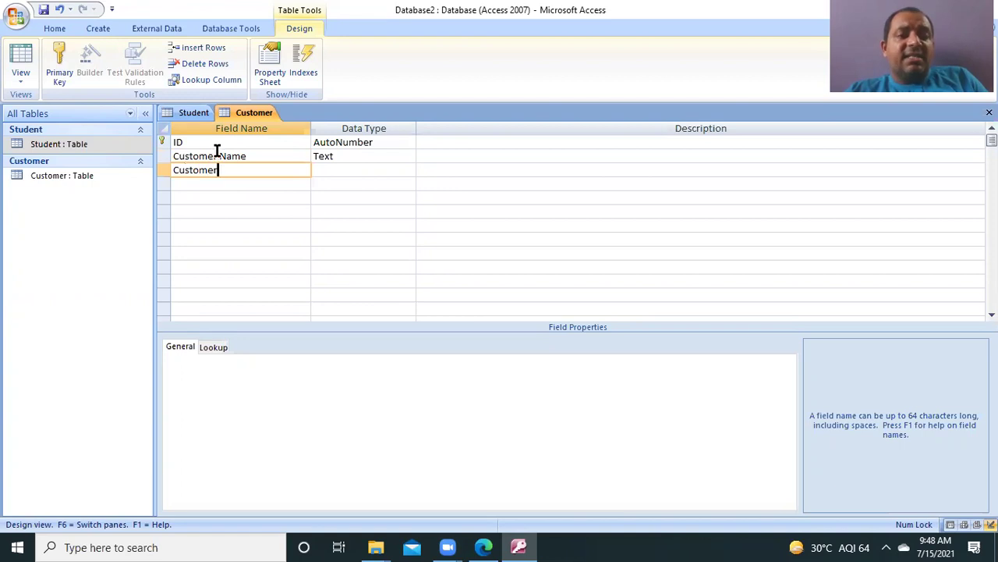
Step: Rename the new fields to Customer_Name and Customer_Address
{"action": "left_click", "coordinate": [222, 154]}
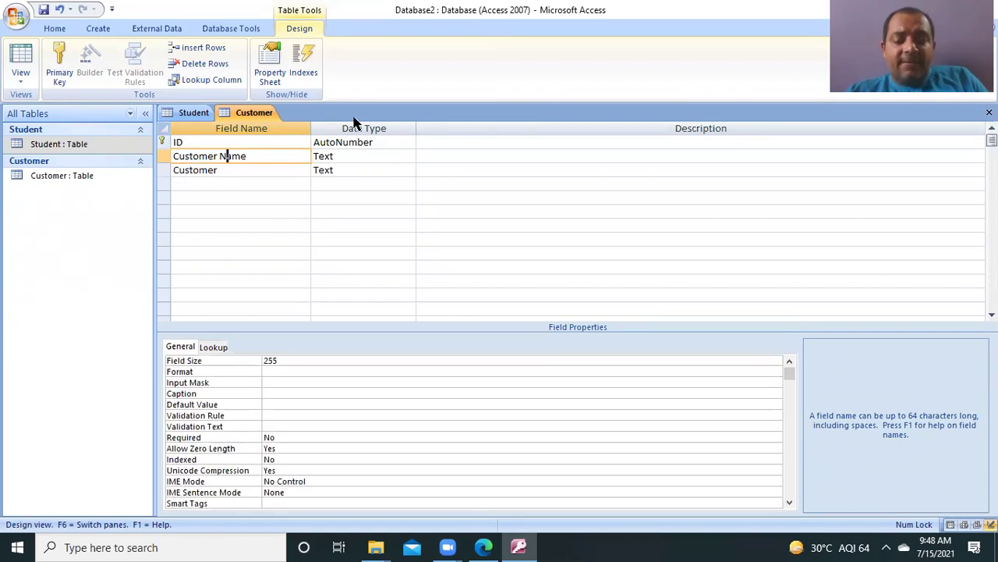
{"action": "key", "text": "Left"}
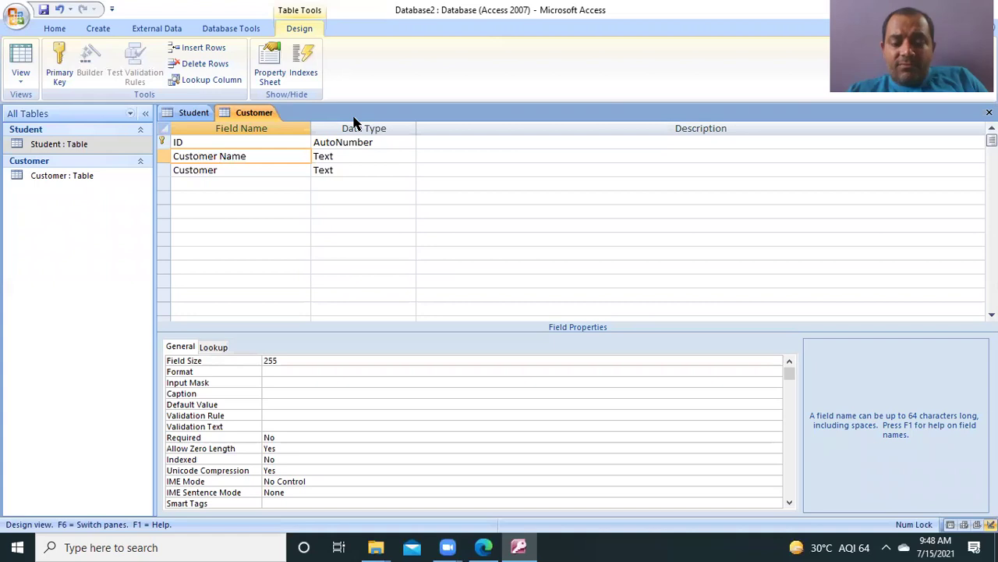
{"action": "key", "text": "BackSpace"}
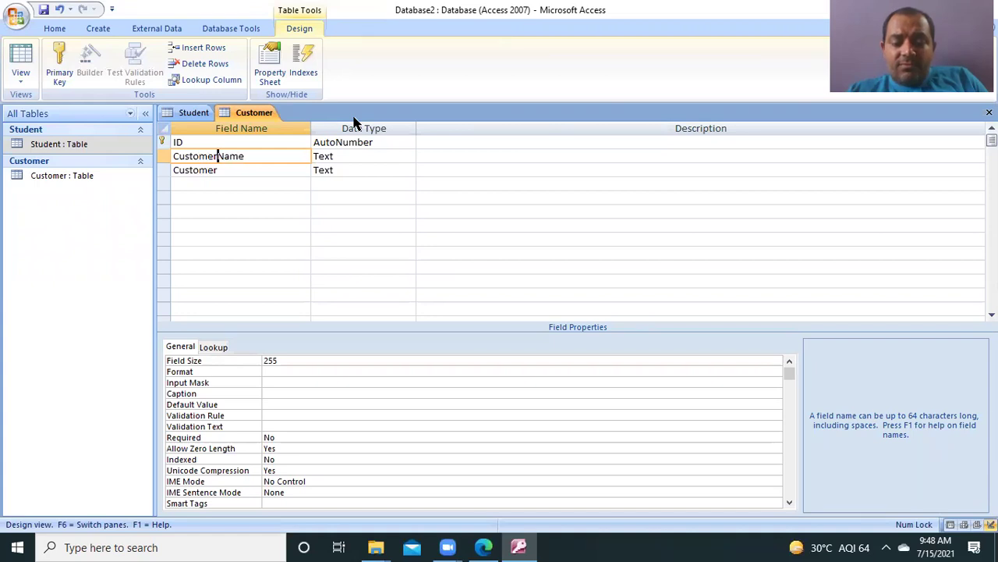
{"action": "type", "text": "_"}
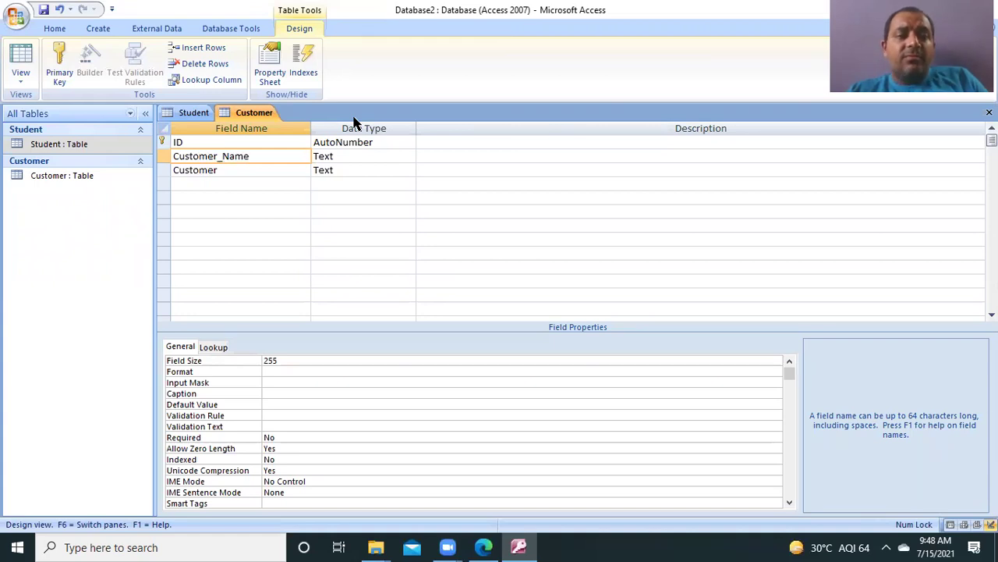
{"action": "key", "text": "Tab"}
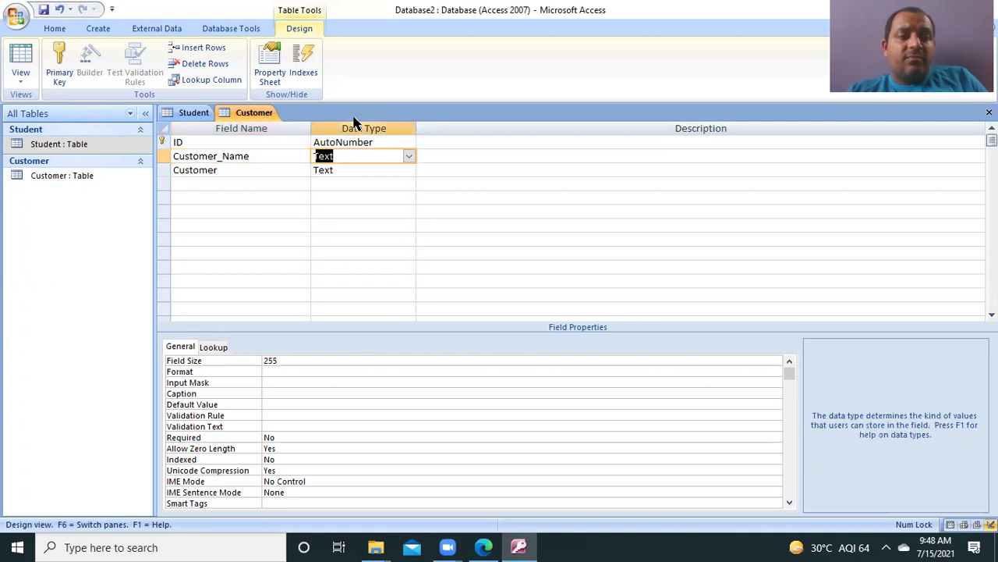
{"action": "key", "text": "Tab"}
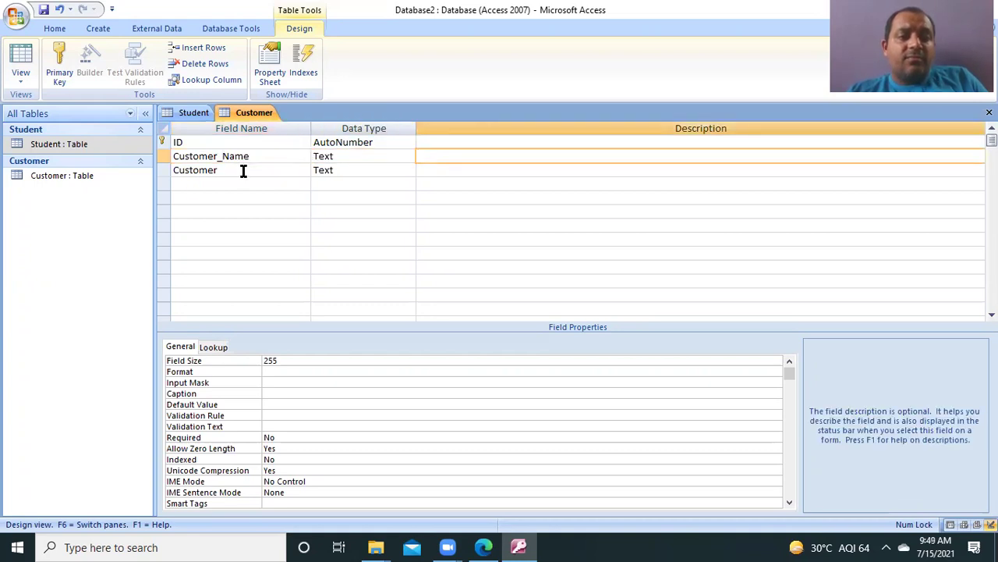
{"action": "left_click", "coordinate": [244, 167]}
{"action": "type", "text": "_Ad"}
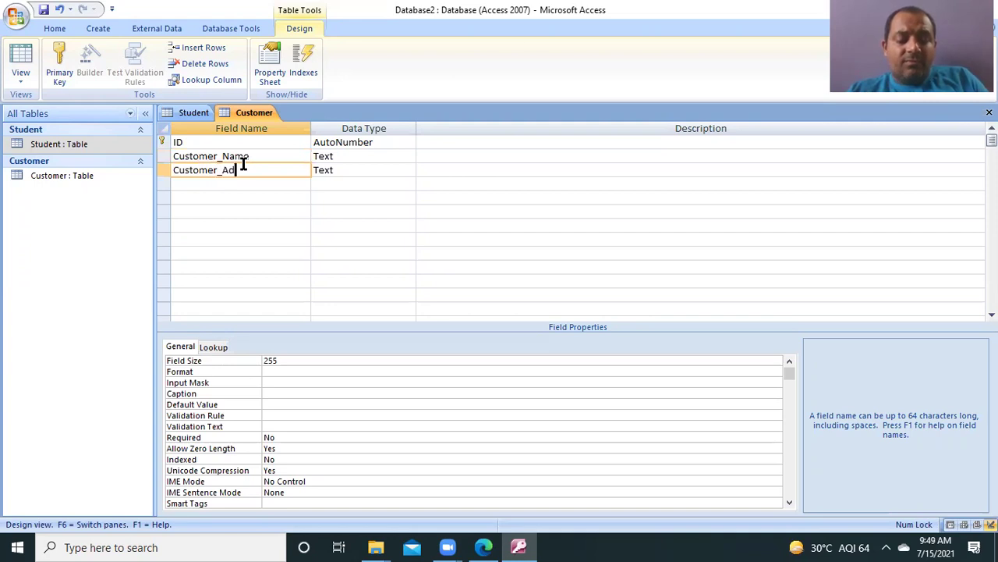
{"action": "type", "text": "dress"}
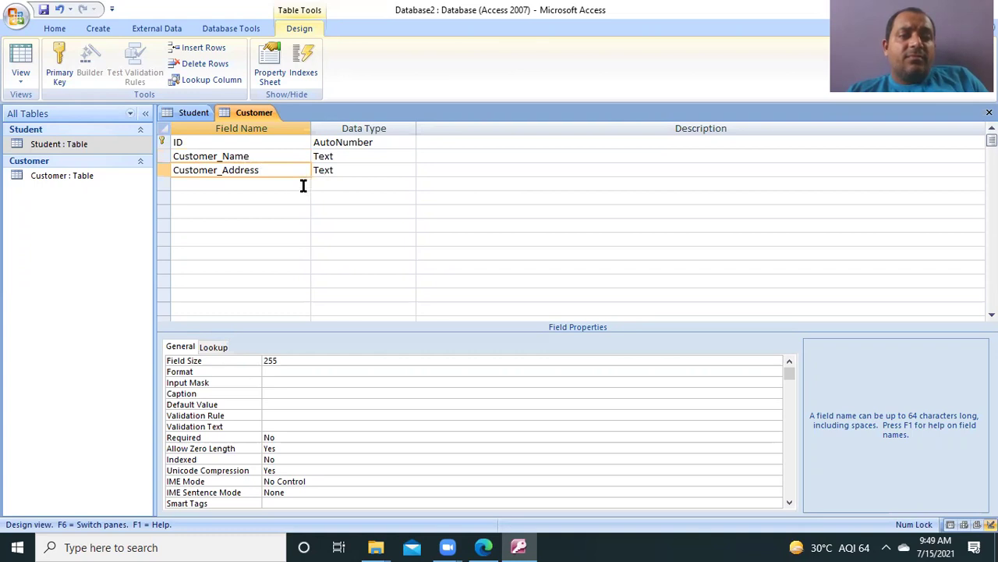
Step: Add a Customer_Contacts field with the Number data type
{"action": "left_click", "coordinate": [291, 188]}
{"action": "type", "text": "Customer"}
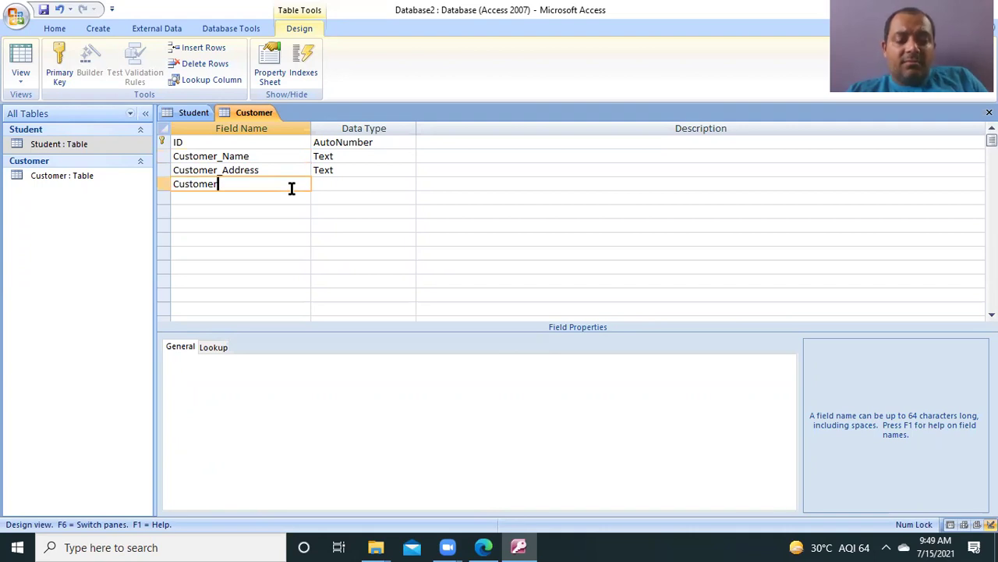
{"action": "type", "text": "_Co"}
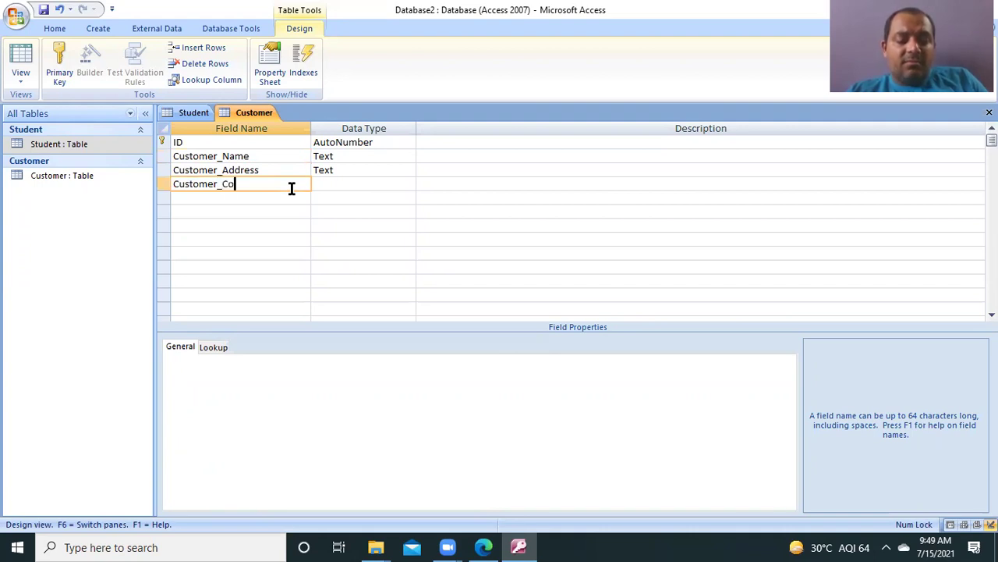
{"action": "type", "text": "ntacts"}
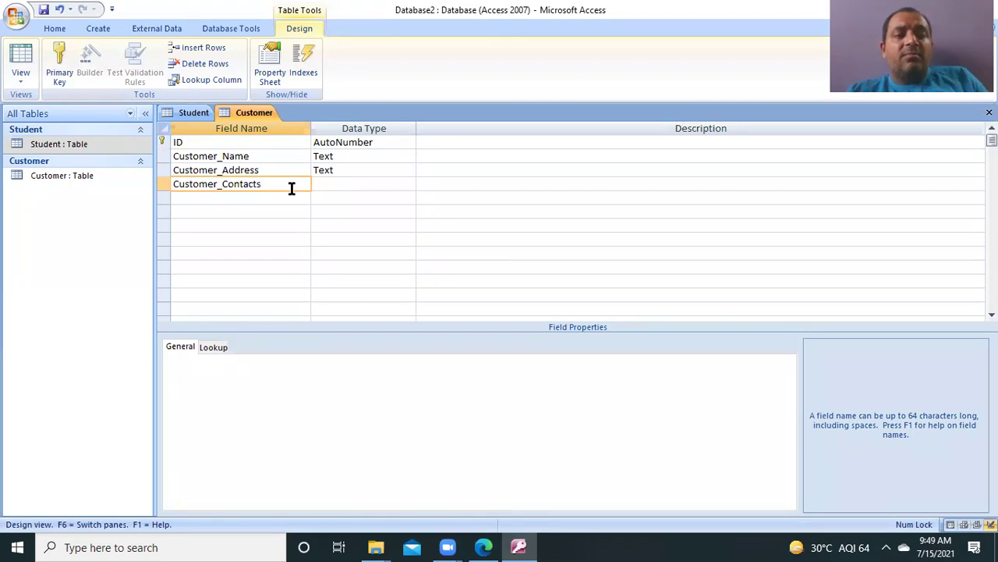
{"action": "left_click", "coordinate": [348, 185]}
{"action": "left_click", "coordinate": [409, 186]}
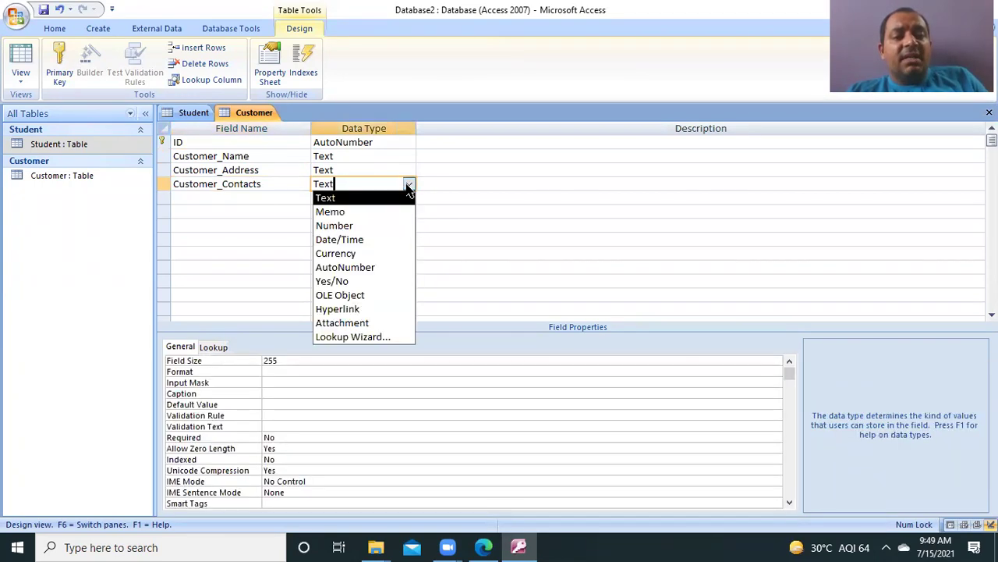
{"action": "left_click", "coordinate": [365, 224]}
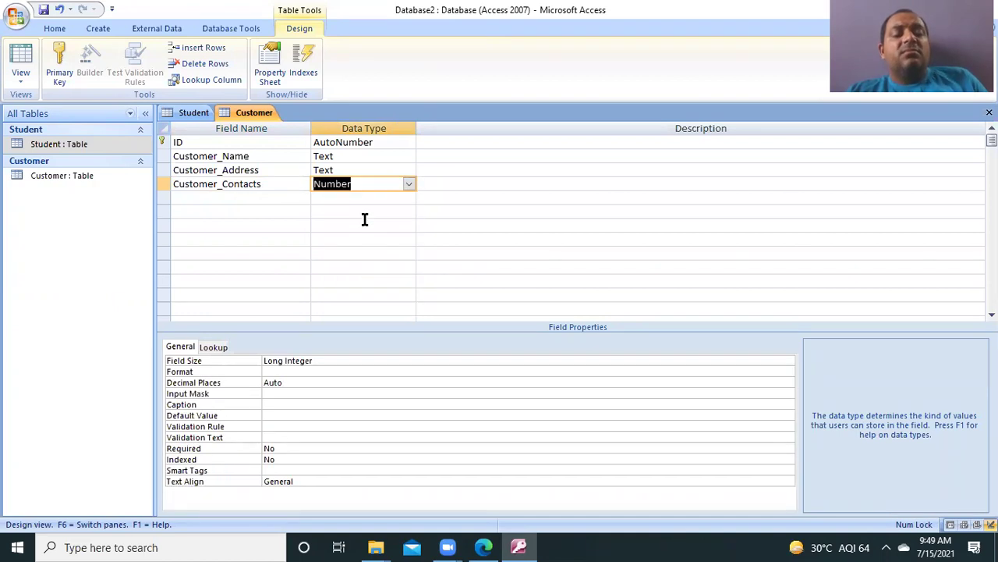
{"action": "left_click", "coordinate": [471, 182]}
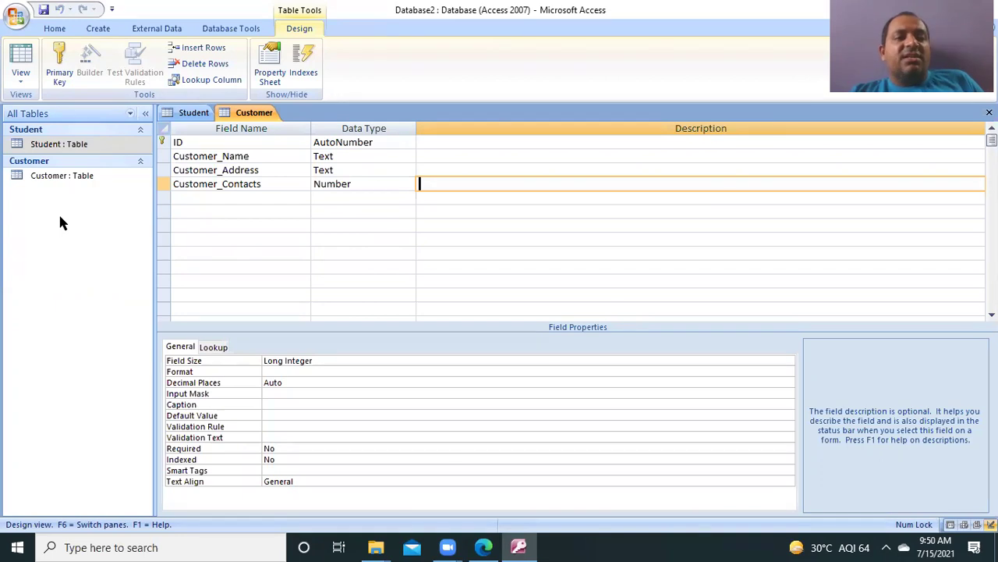
Step: Switch Customer to Datasheet View and widen the Customer_Name, Customer_Address and contact columns
{"action": "left_click", "coordinate": [21, 72]}
{"action": "left_click", "coordinate": [32, 105]}
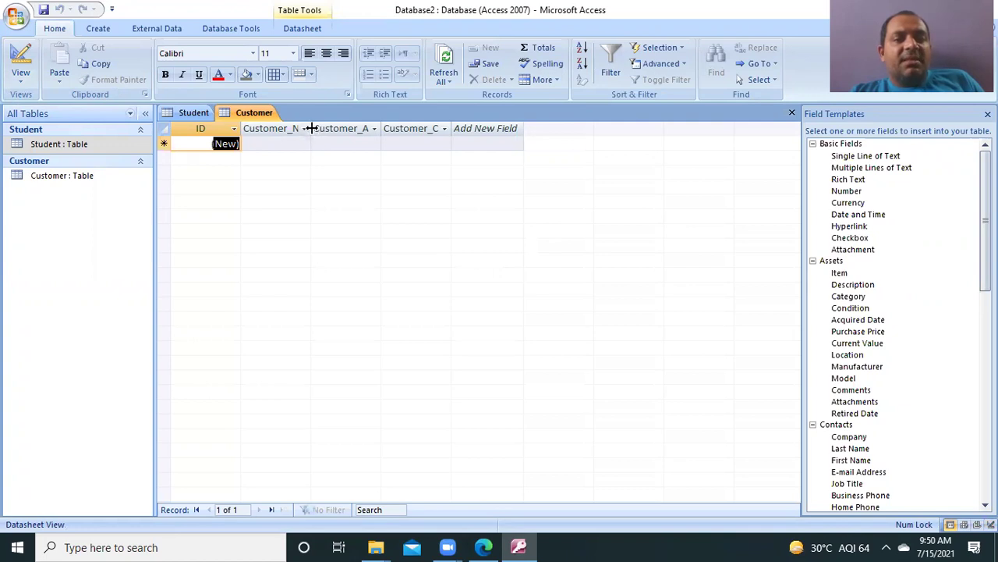
{"action": "left_click_drag", "start_coordinate": [312, 128], "coordinate": [337, 129]}
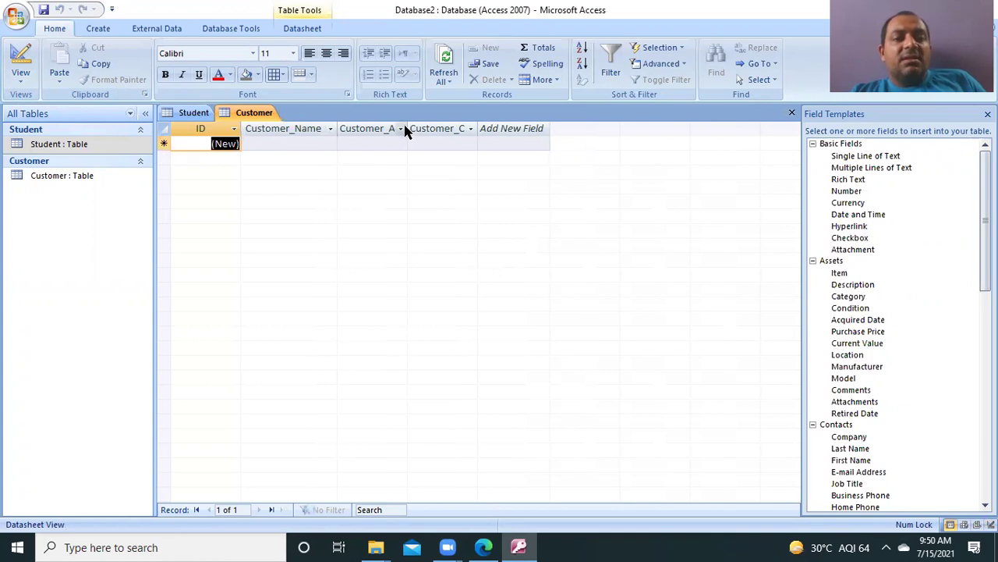
{"action": "left_click_drag", "start_coordinate": [407, 129], "coordinate": [445, 134]}
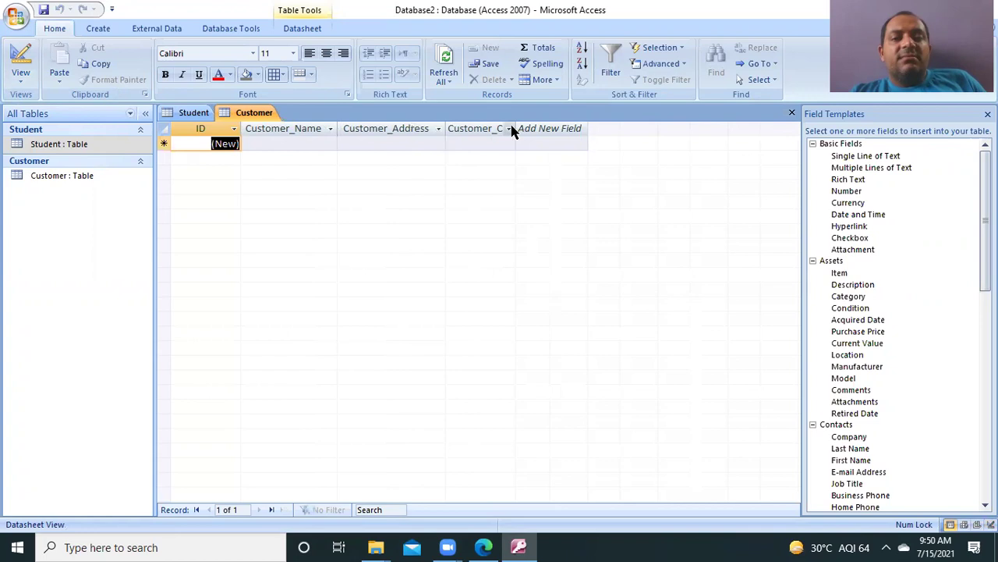
{"action": "left_click_drag", "start_coordinate": [514, 129], "coordinate": [542, 132]}
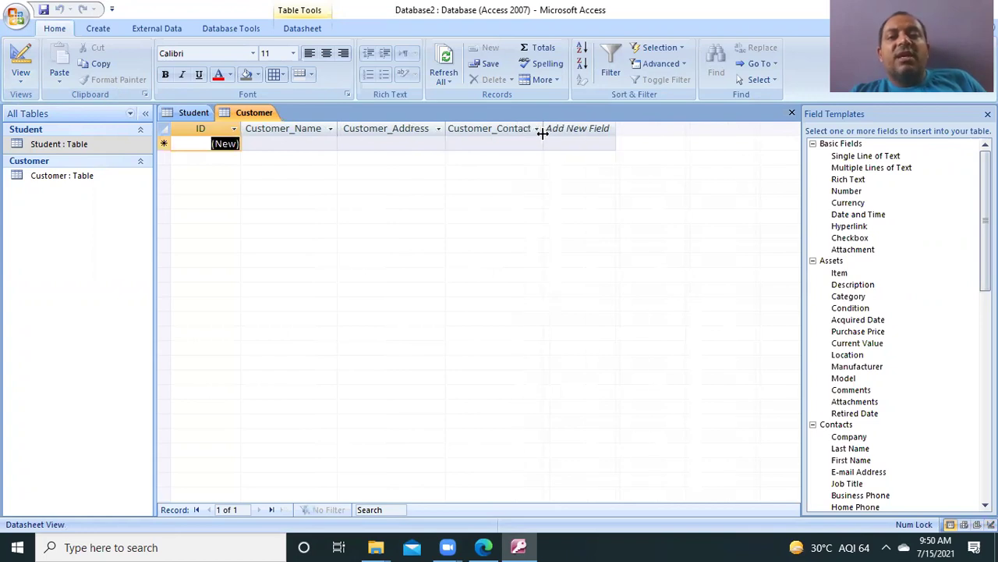
{"action": "left_click", "coordinate": [529, 88]}
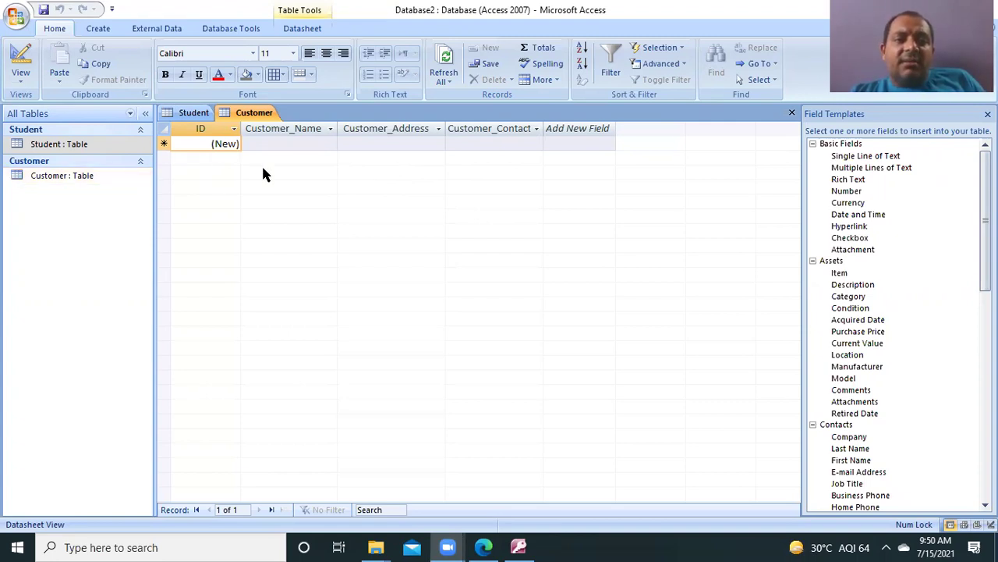
Step: Enter the first customer's name and save the record
{"action": "left_click", "coordinate": [304, 144]}
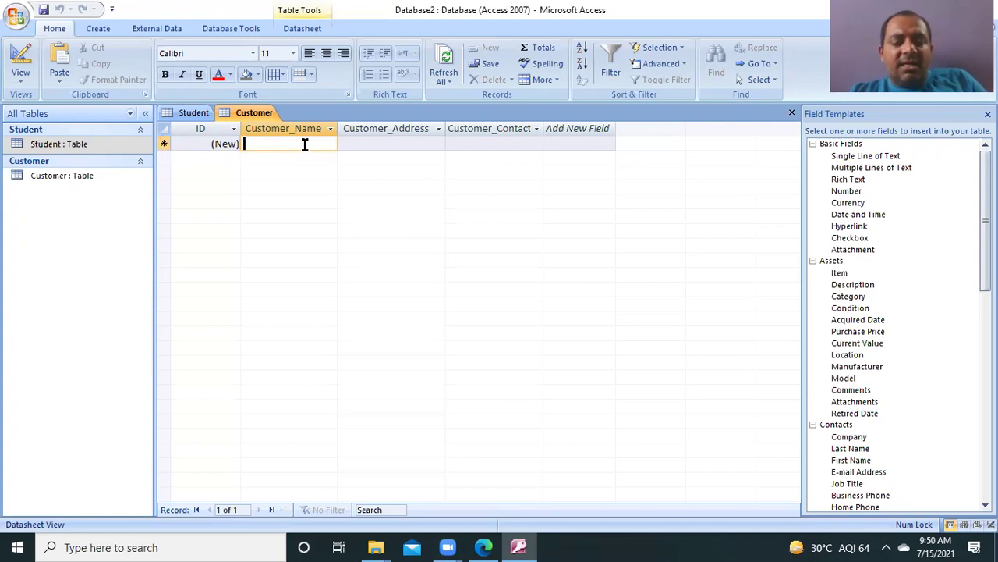
{"action": "type", "text": "R"}
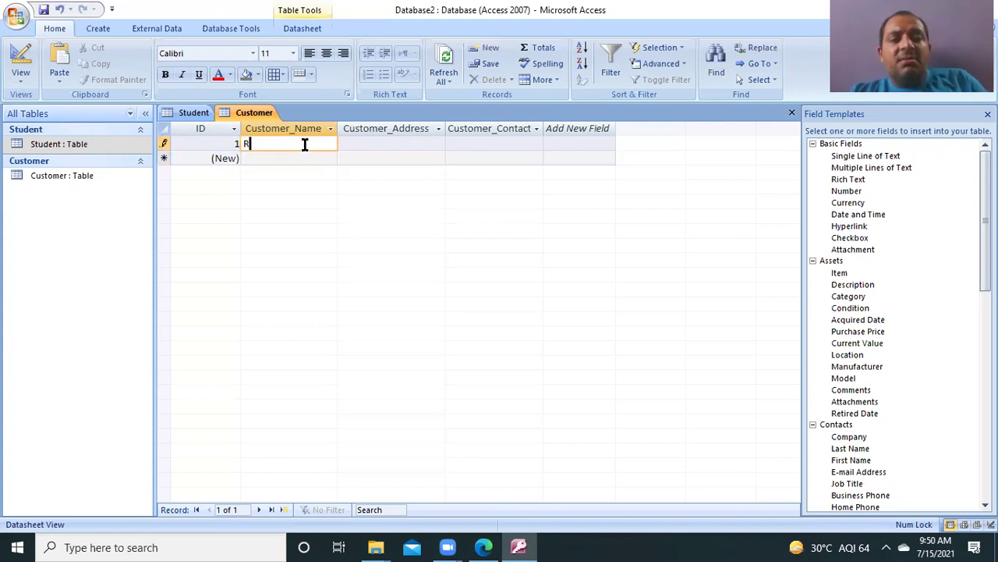
{"action": "type", "text": "am123"}
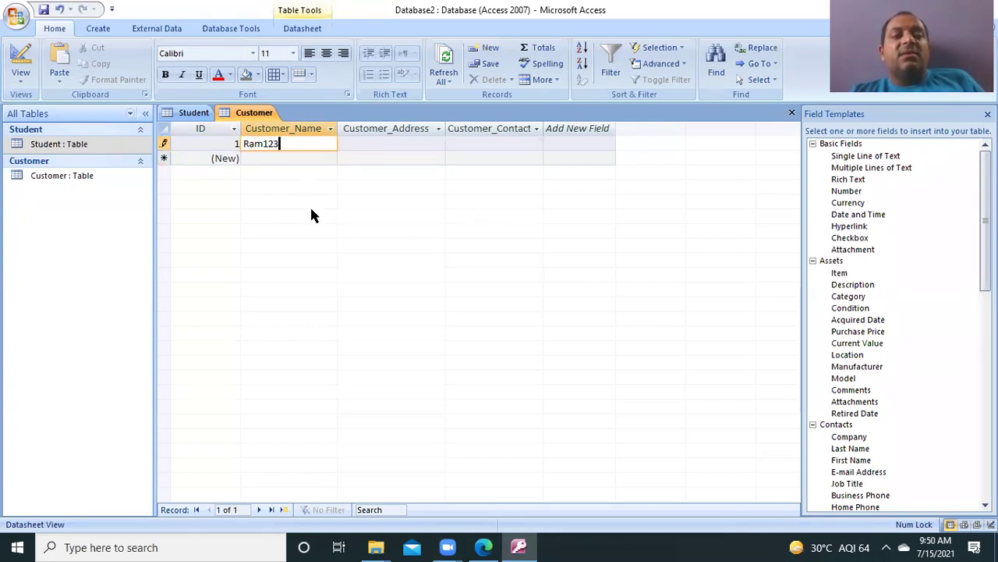
{"action": "key", "text": "ctrl+s"}
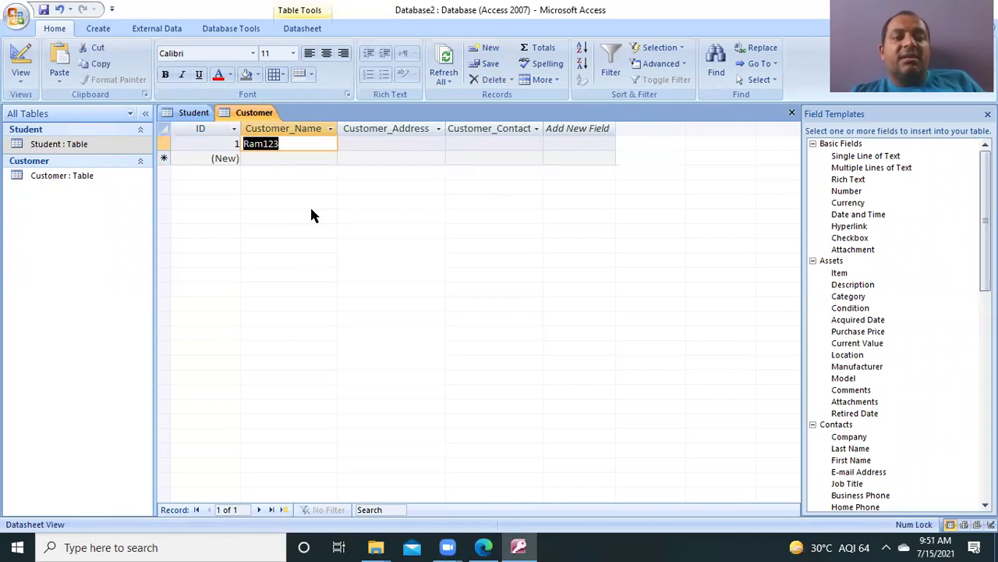
{"action": "left_click", "coordinate": [330, 145]}
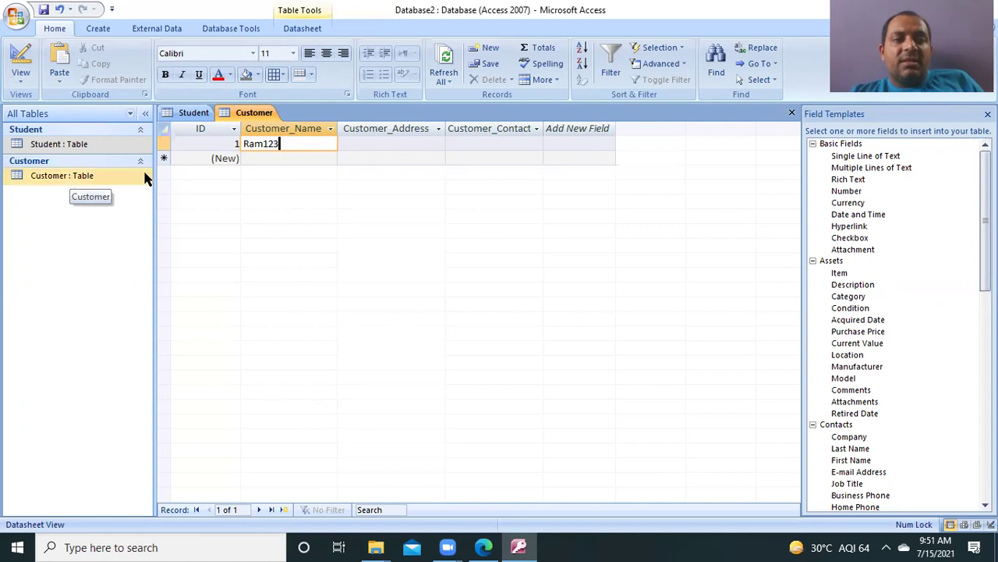
Step: Type 'Bankhingam Palace 3' as the address and move to the contact field
{"action": "left_click", "coordinate": [382, 143]}
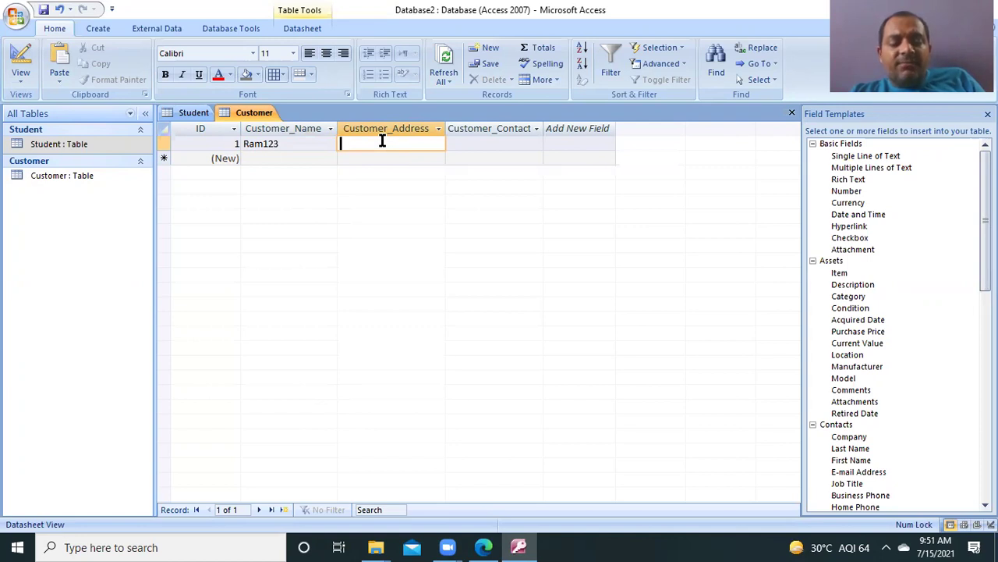
{"action": "type", "text": "a"}
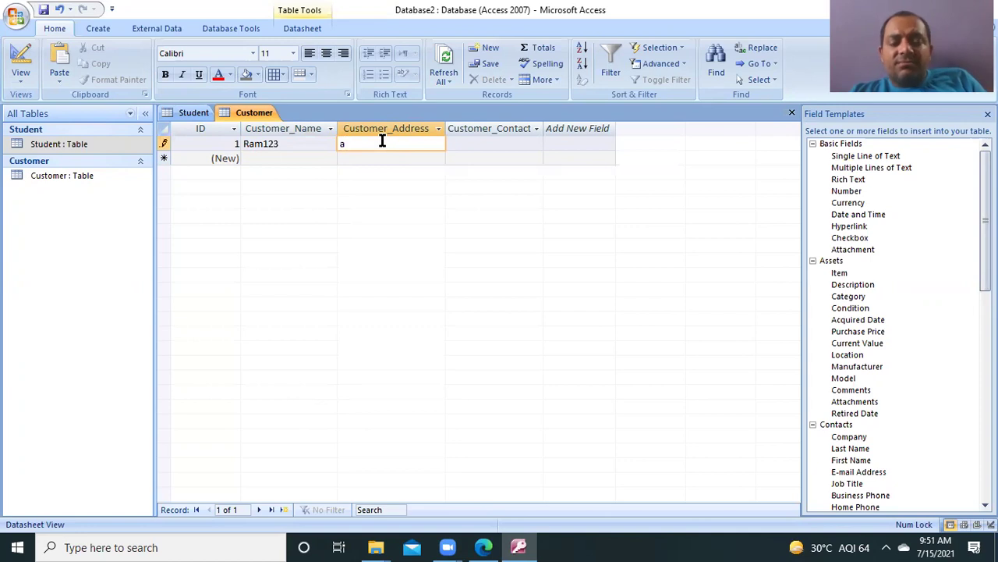
{"action": "key", "text": "BackSpace"}
{"action": "type", "text": "Bankhi"}
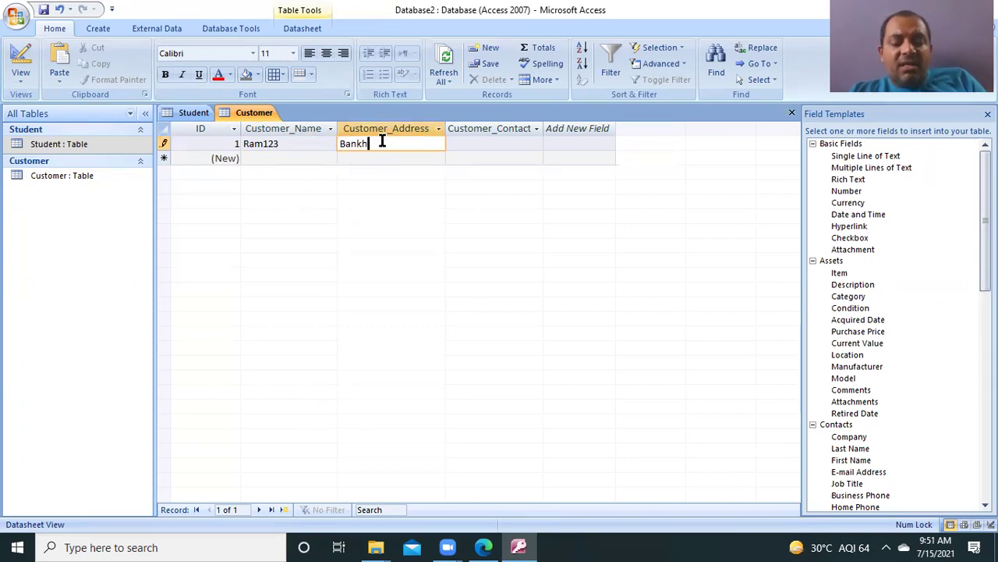
{"action": "type", "text": "g"}
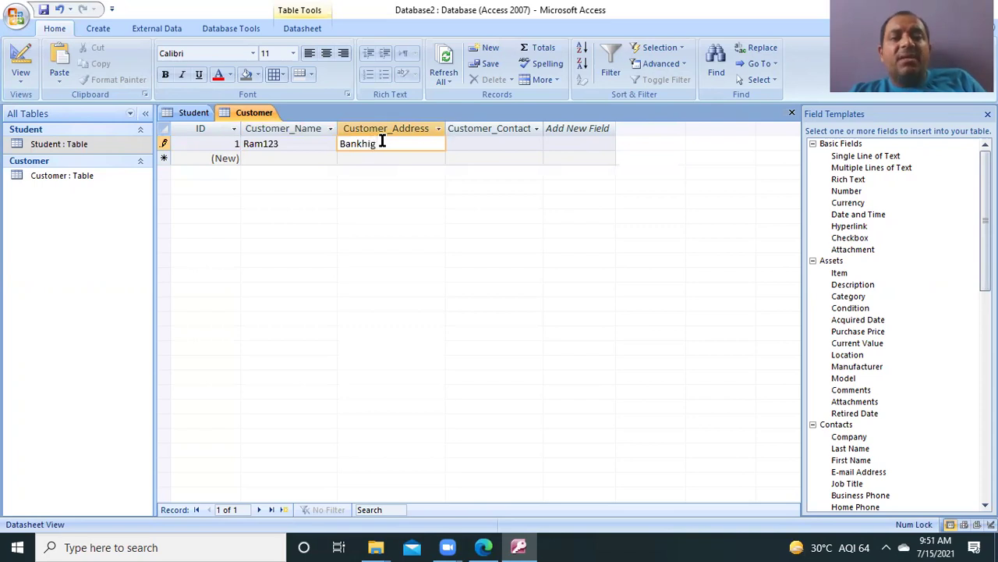
{"action": "key", "text": "BackSpace"}
{"action": "type", "text": "ngam"}
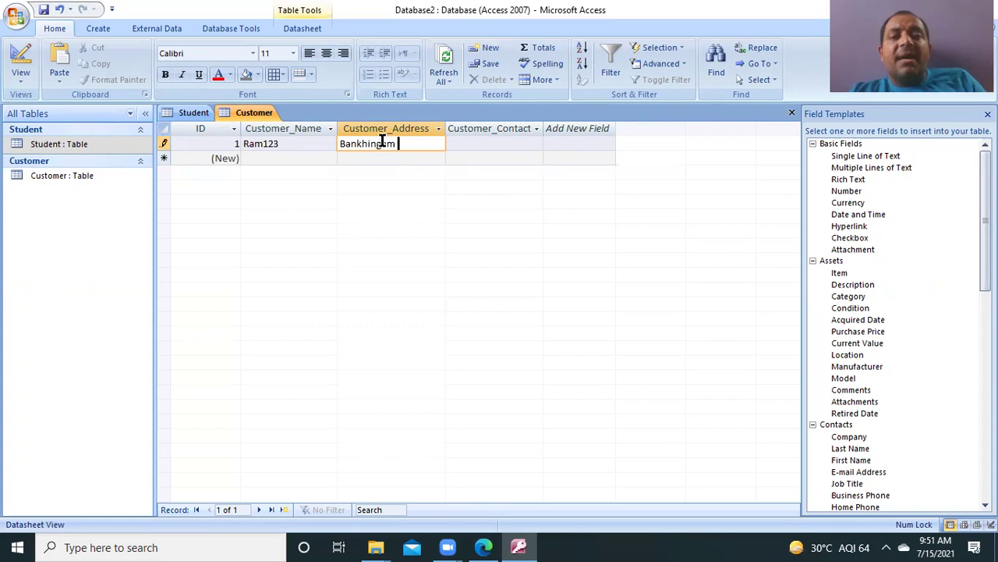
{"action": "type", "text": " Palace"}
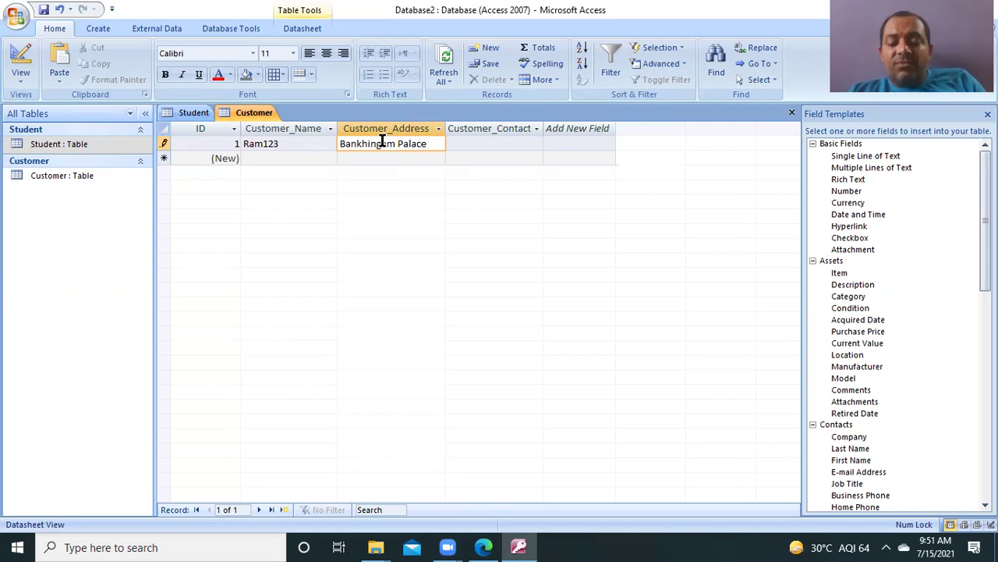
{"action": "type", "text": " 3"}
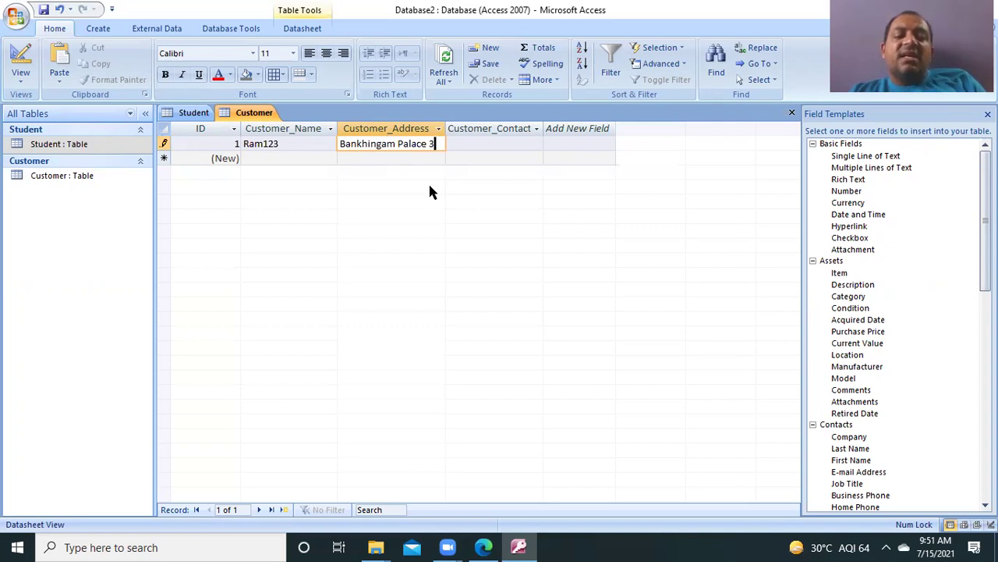
{"action": "key", "text": "Tab"}
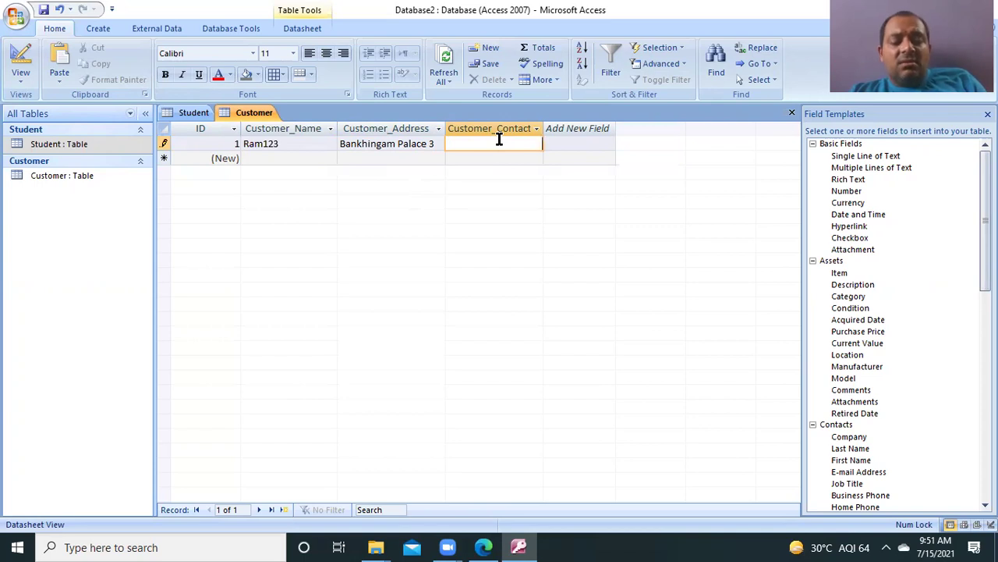
Step: Enter abc123 as the contact, dismiss the type-mismatch error, and keep only 123
{"action": "type", "text": "abc123"}
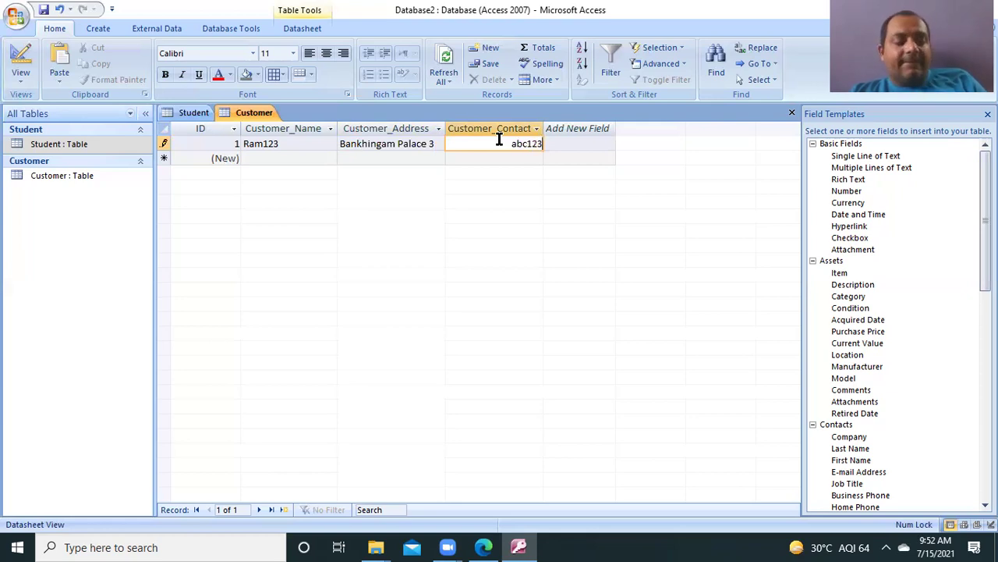
{"action": "key", "text": "Return"}
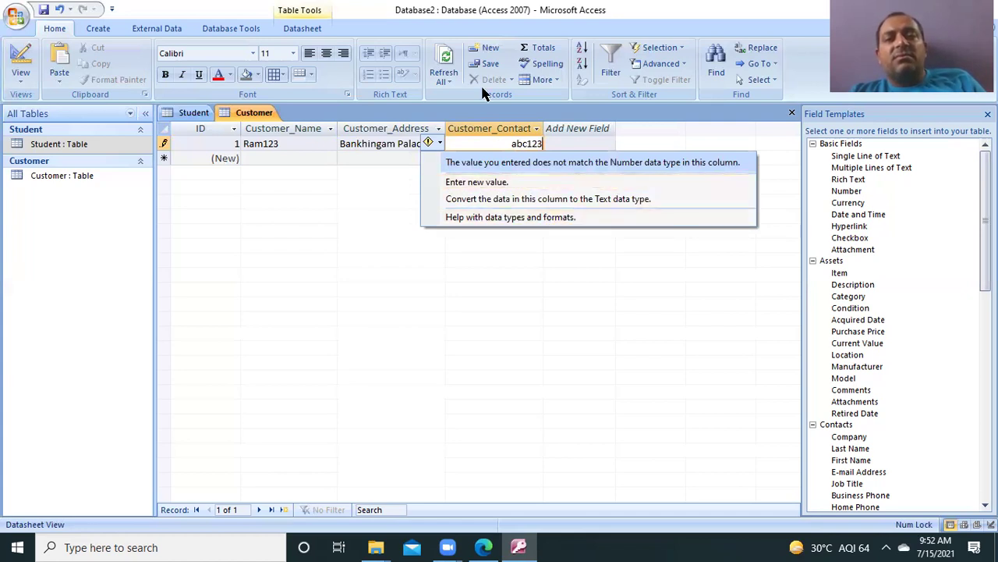
{"action": "key", "text": "Escape"}
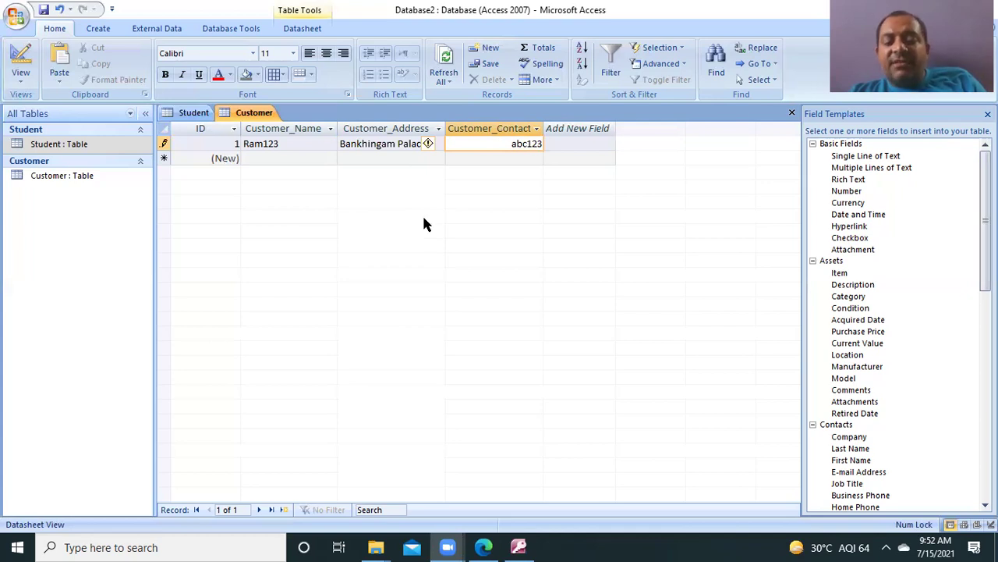
{"action": "left_click", "coordinate": [473, 140]}
{"action": "key", "text": "Delete"}
{"action": "key", "text": "Delete"}
{"action": "key", "text": "Delete"}
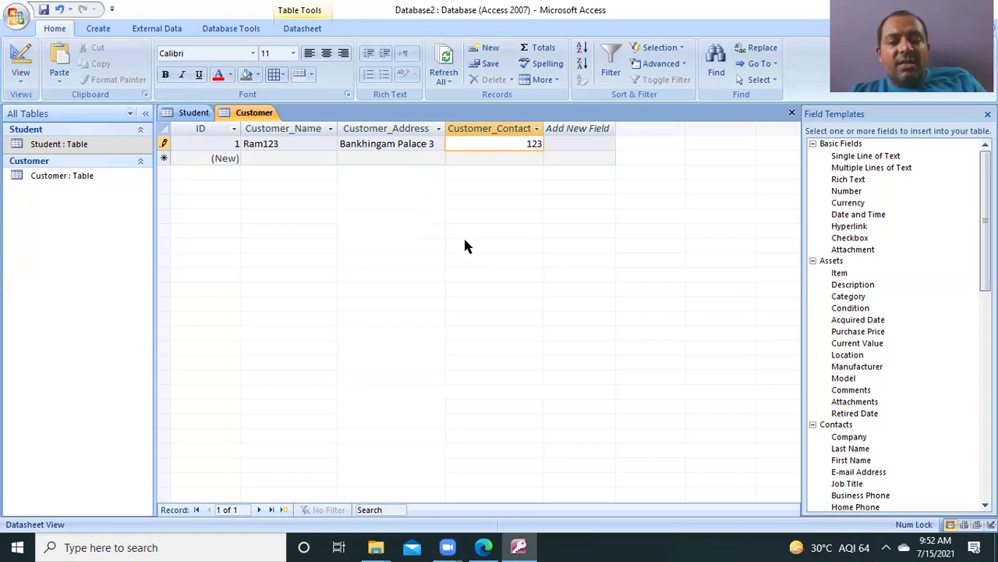
{"action": "key", "text": "Tab"}
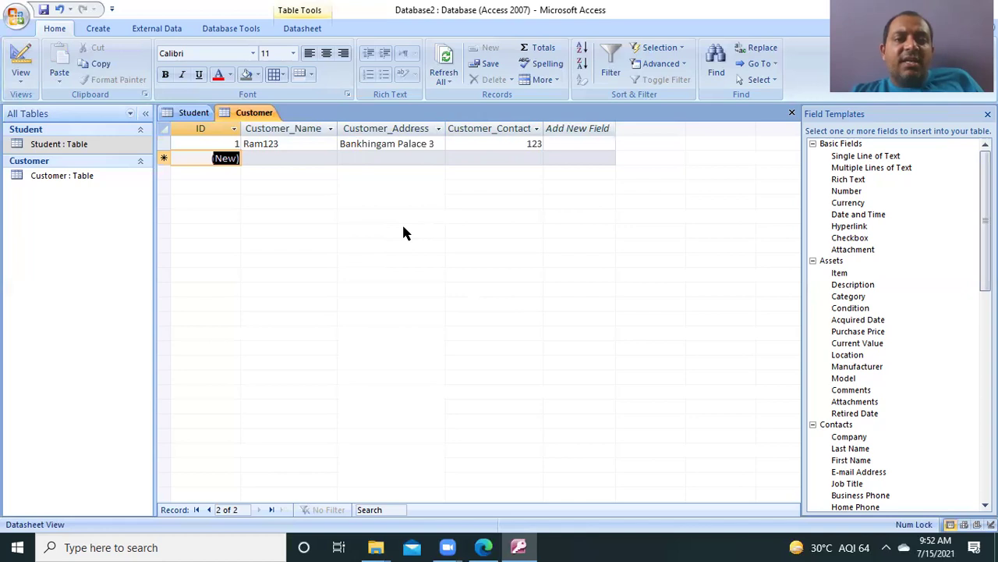
Step: Switch the Customer table to Design View and confirm Customer_Contacts is a Number field
{"action": "left_click", "coordinate": [23, 73]}
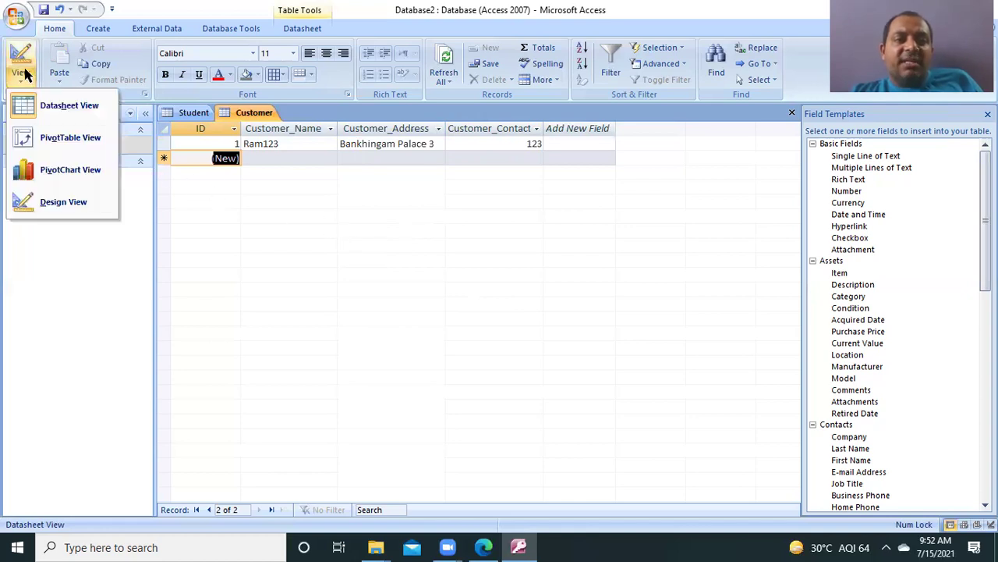
{"action": "left_click", "coordinate": [54, 204]}
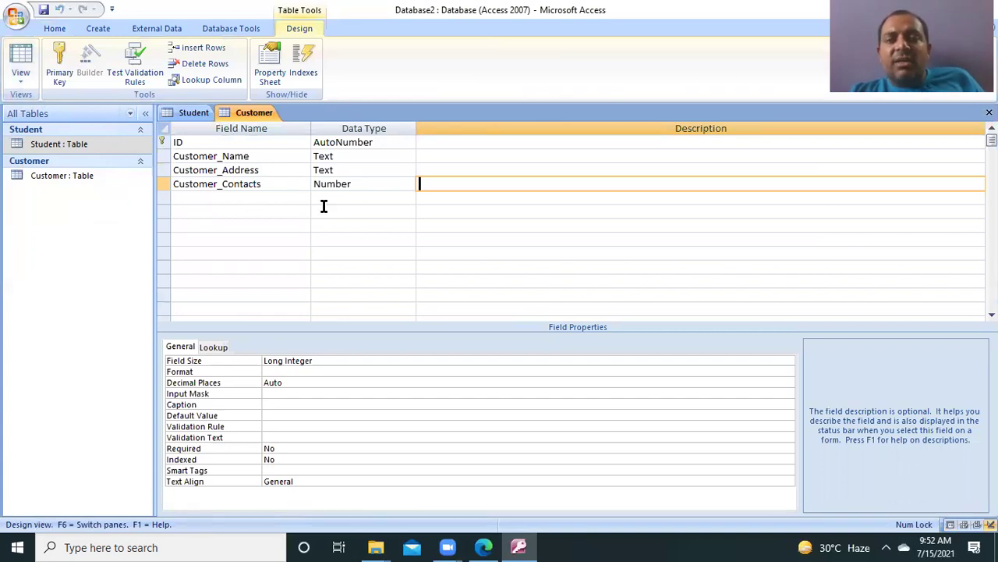
{"action": "left_click", "coordinate": [394, 183]}
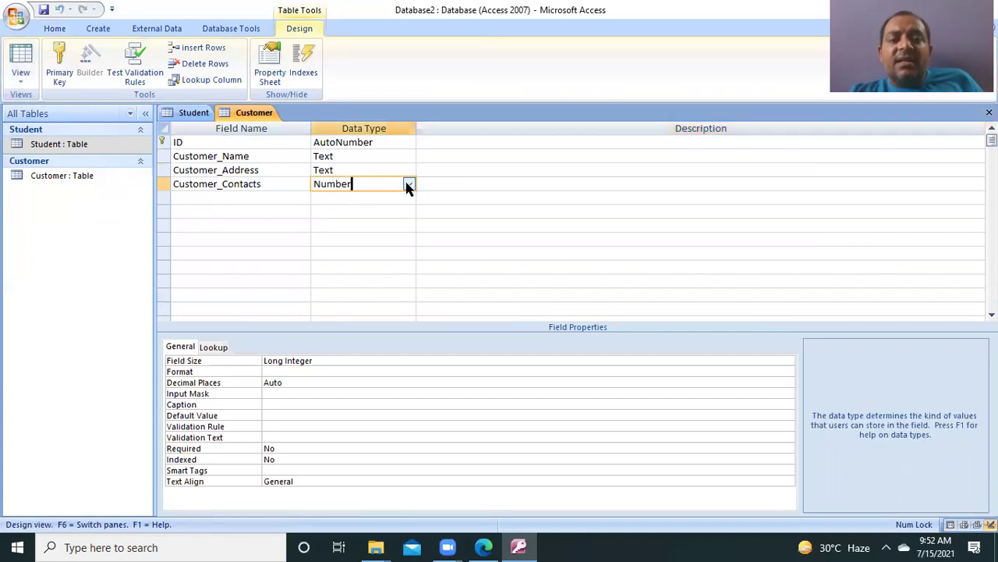
{"action": "left_click", "coordinate": [409, 185]}
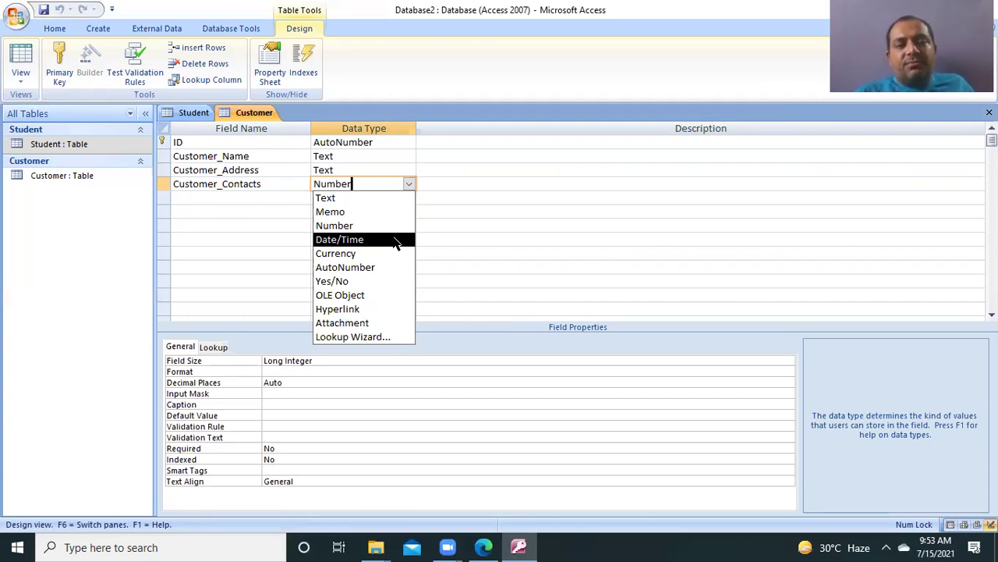
{"action": "left_click", "coordinate": [90, 291]}
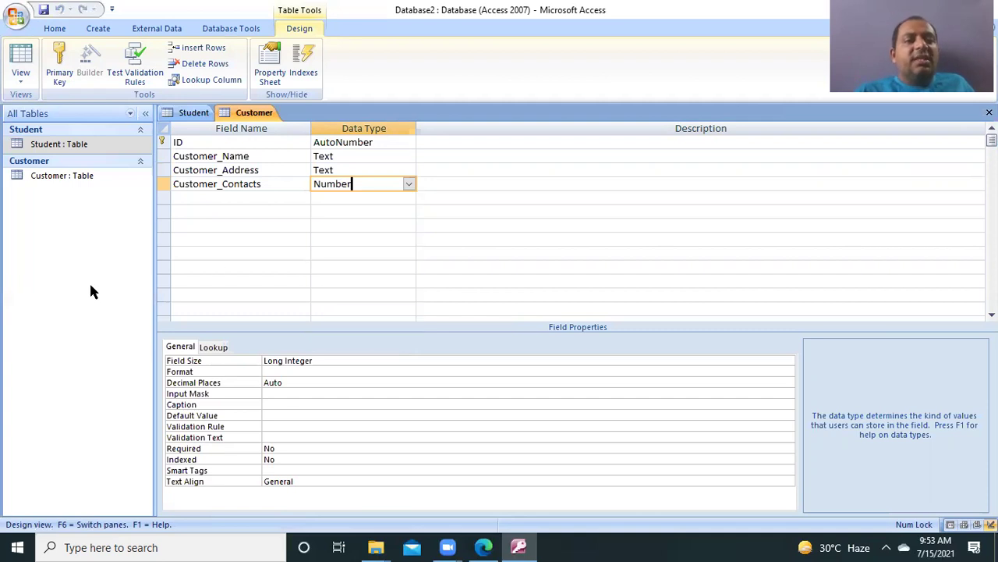
Step: Select the Student table, then the Customer table, in the navigation pane and show the views list
{"action": "left_click", "coordinate": [81, 146]}
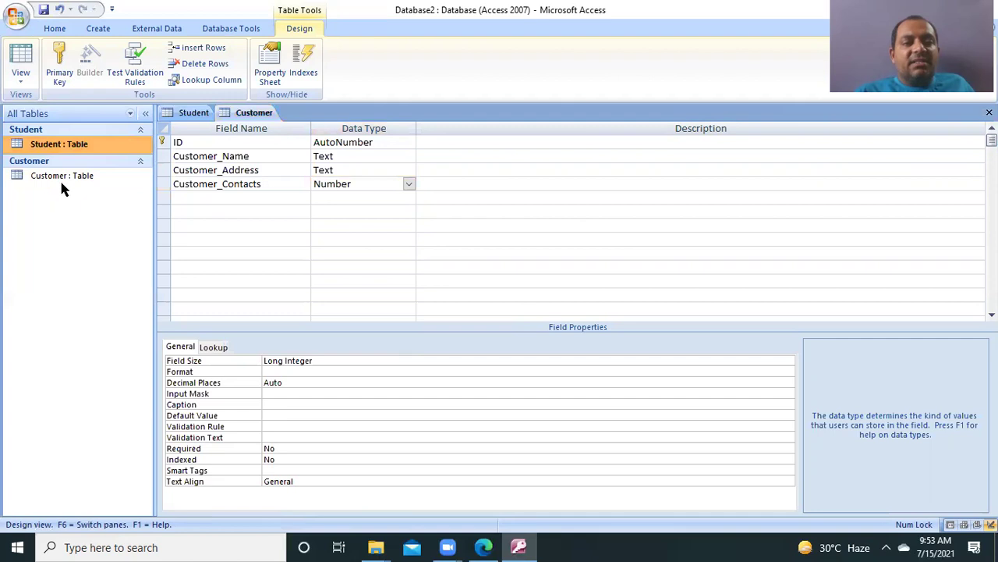
{"action": "left_click", "coordinate": [78, 176]}
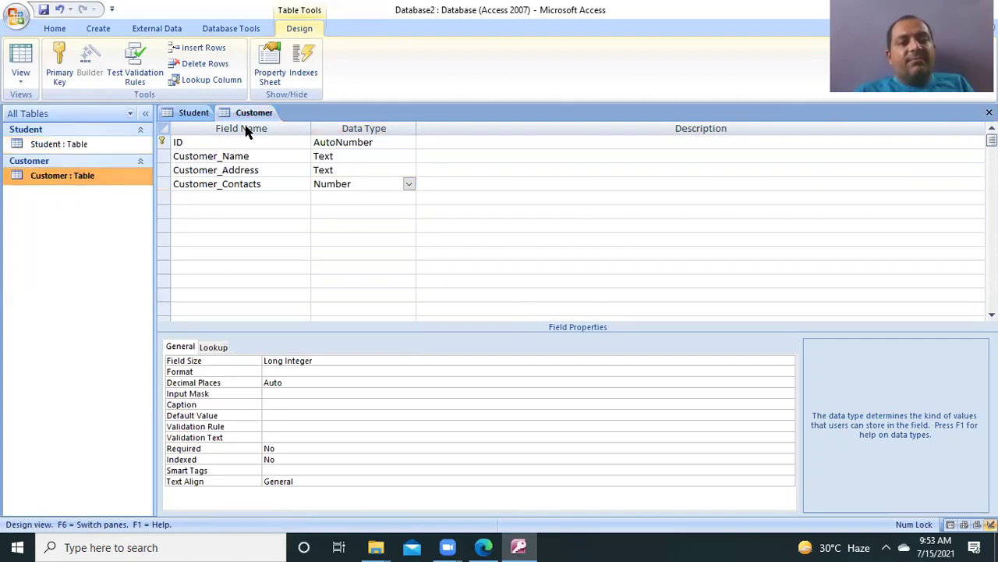
{"action": "left_click", "coordinate": [21, 75]}
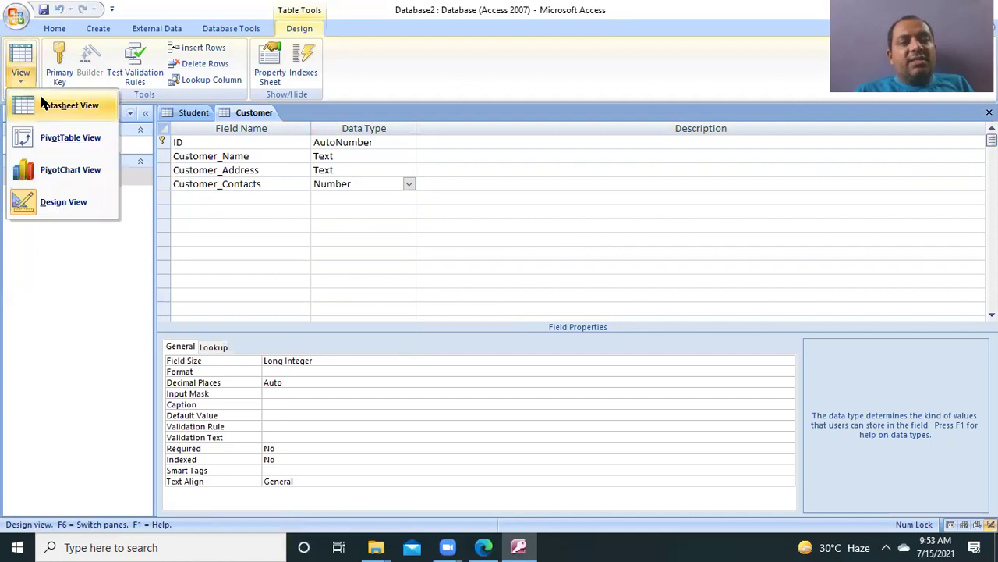
Step: Return Customer to Datasheet View, open the Student table, and save the Customer table's changes
{"action": "left_click", "coordinate": [47, 105]}
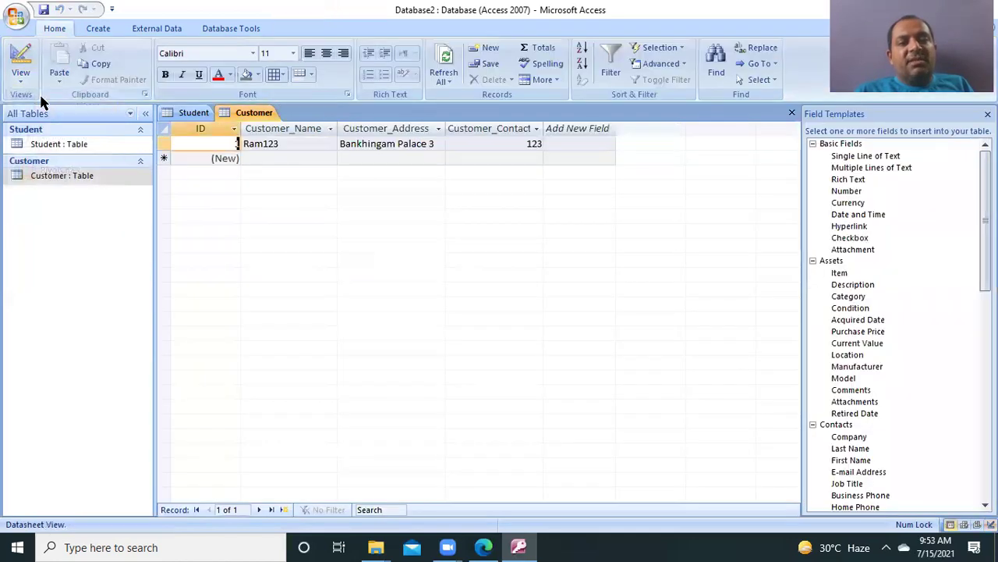
{"action": "left_click", "coordinate": [78, 148]}
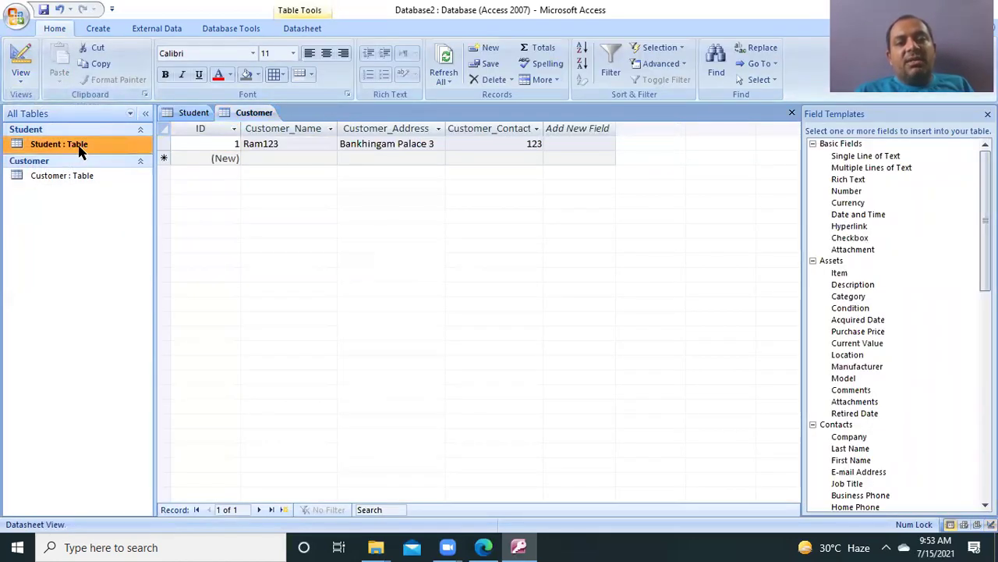
{"action": "double_click", "coordinate": [79, 146]}
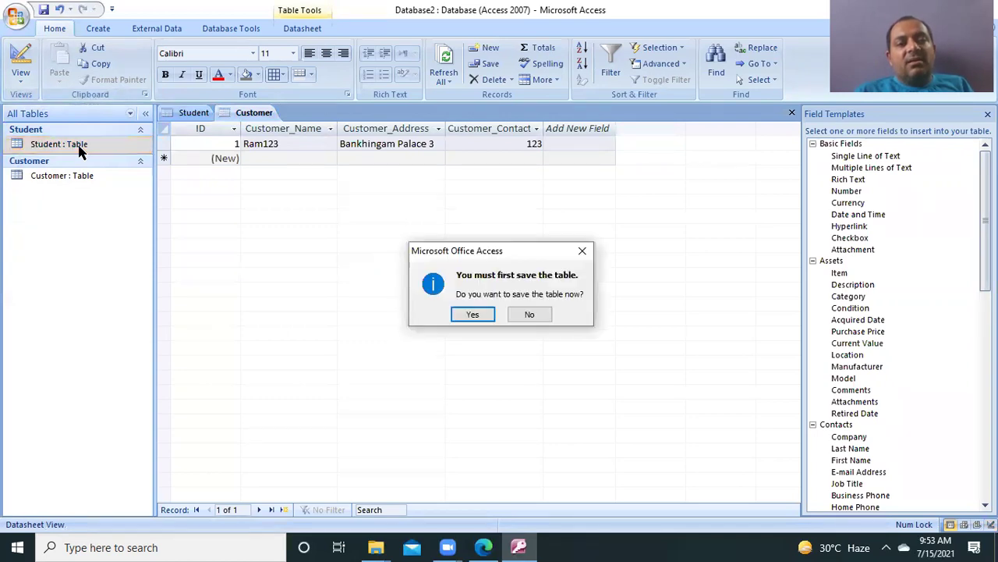
{"action": "left_click", "coordinate": [478, 316]}
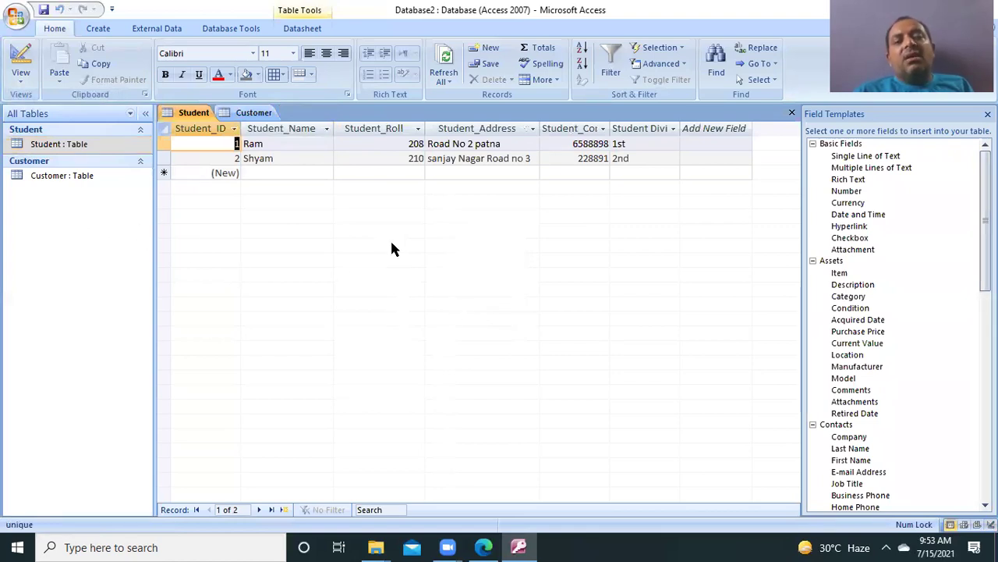
Step: Switch between the Student table's two records and the Customer table's record, ending on Customer
{"action": "double_click", "coordinate": [70, 180]}
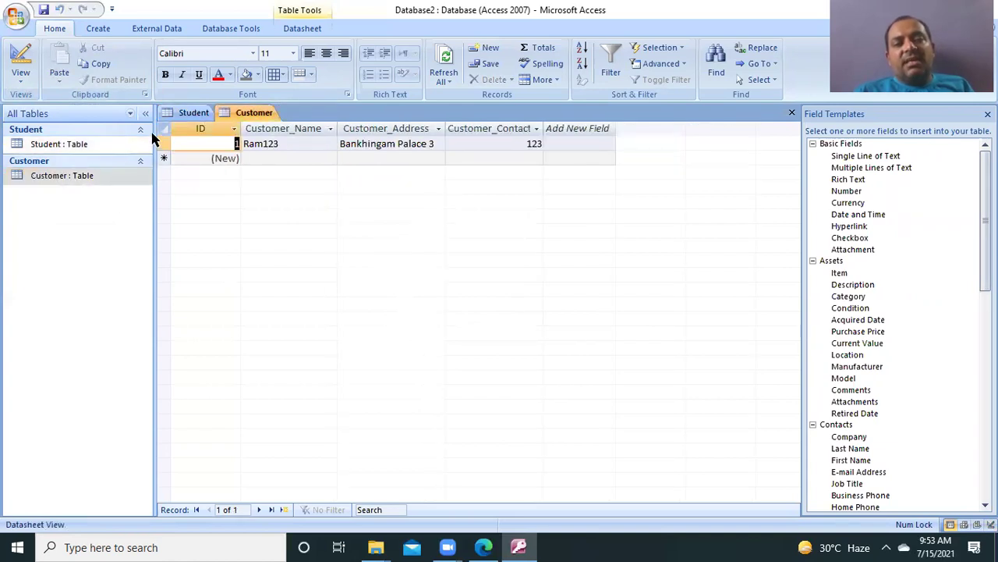
{"action": "left_click", "coordinate": [193, 113]}
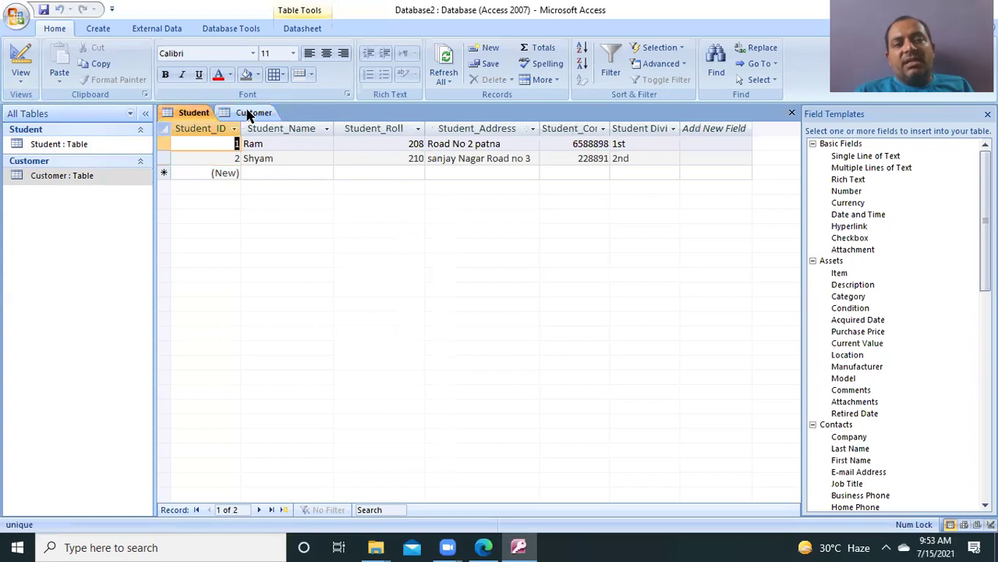
{"action": "left_click", "coordinate": [255, 112]}
{"action": "left_click", "coordinate": [180, 117]}
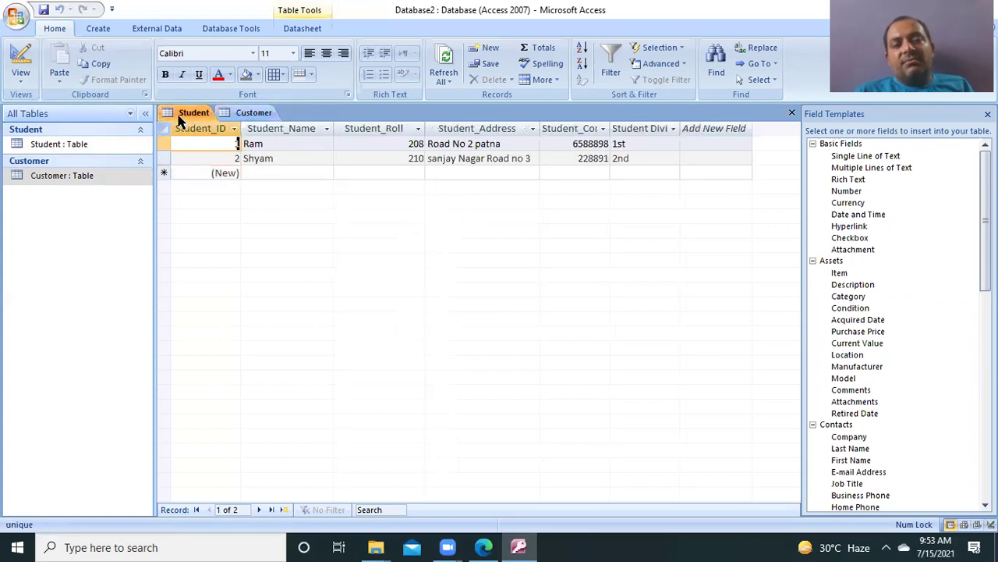
{"action": "left_click", "coordinate": [248, 117]}
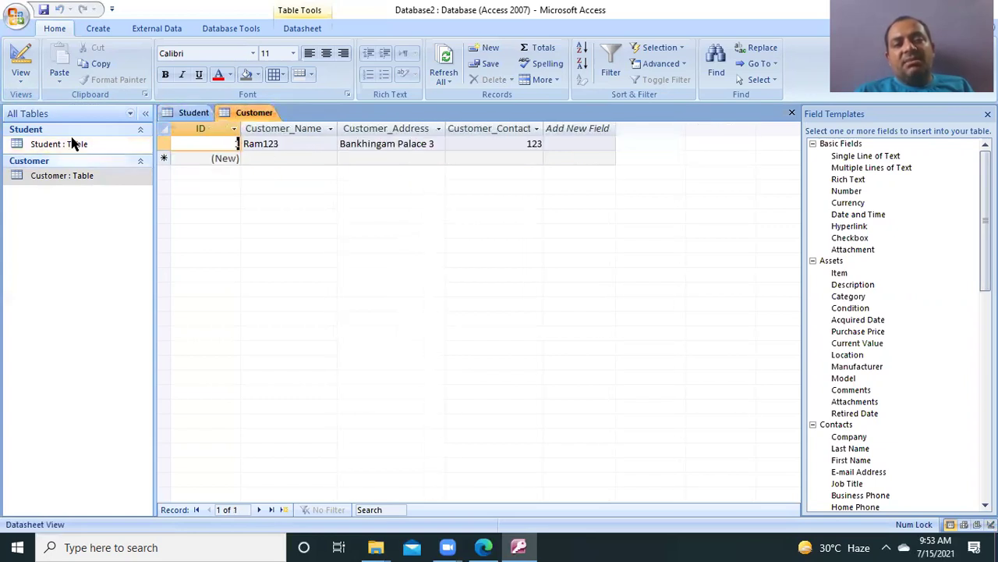